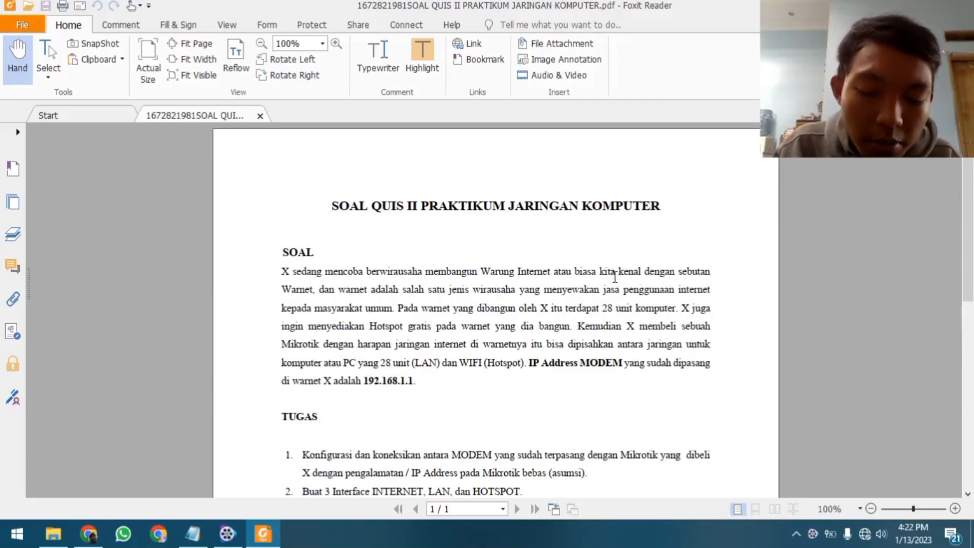
Scroll through the quiz PDF to read its five-item TUGAS task list
{"action": "scroll", "coordinate": [609, 282], "scroll_direction": "down", "scroll_amount": 2}
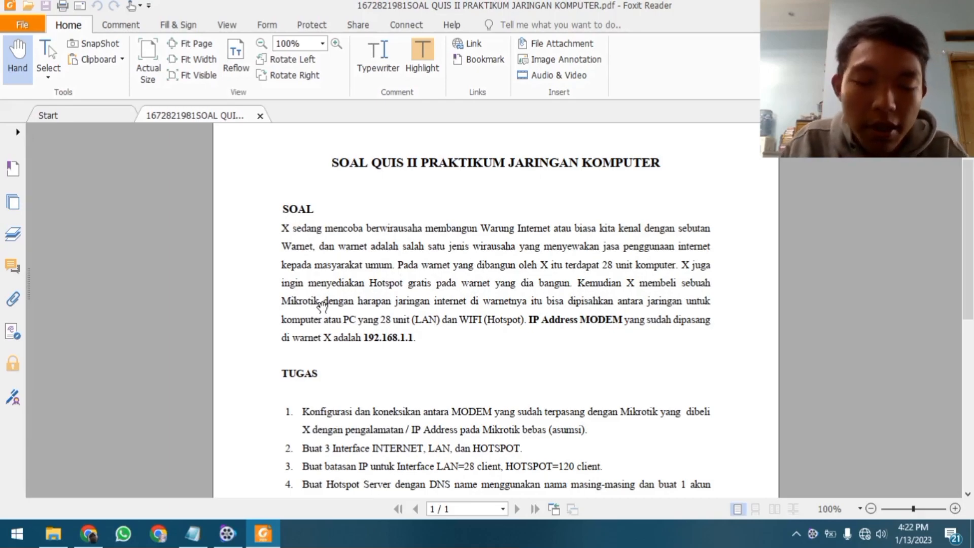
{"action": "scroll", "coordinate": [641, 249], "scroll_direction": "up", "scroll_amount": 2}
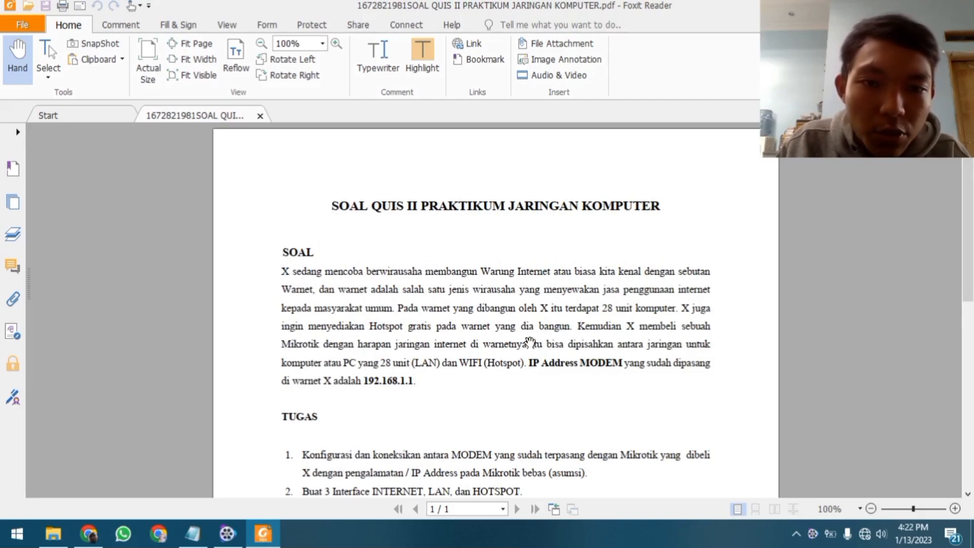
{"action": "scroll", "coordinate": [324, 272], "scroll_direction": "down", "scroll_amount": 2}
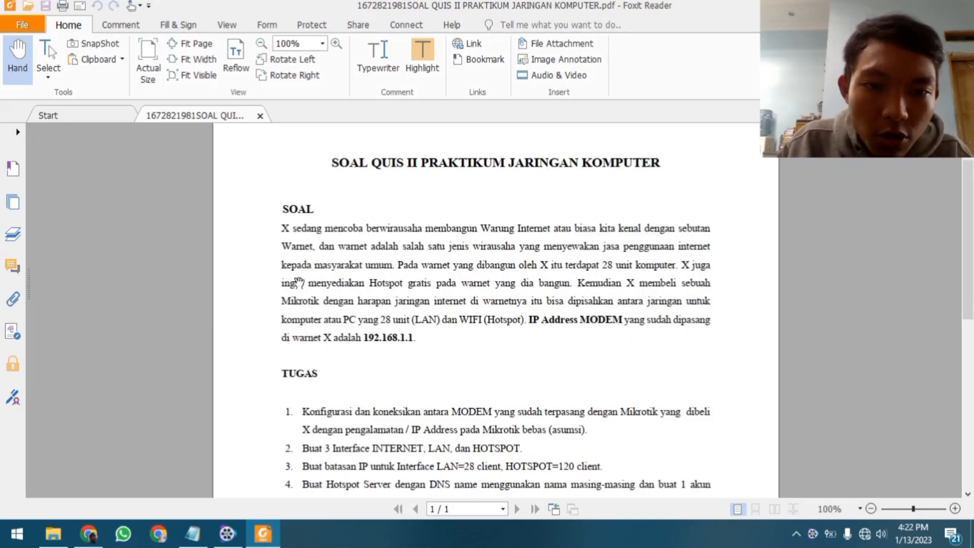
{"action": "scroll", "coordinate": [388, 303], "scroll_direction": "down", "scroll_amount": 4}
{"action": "scroll", "coordinate": [397, 297], "scroll_direction": "down", "scroll_amount": 2}
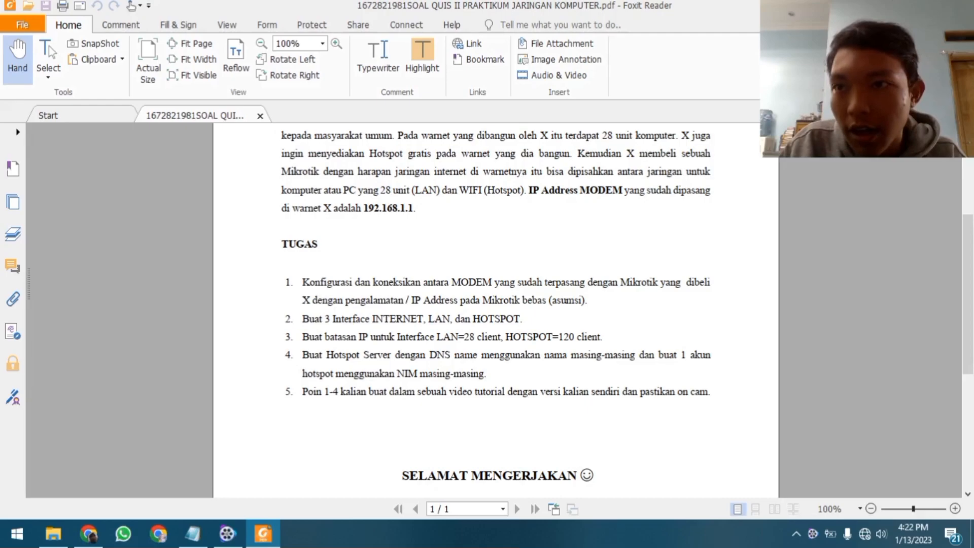
Show and refresh the desktop, then open the MikroTik v6.7 .ova from the Mikrotik Virtual folder
{"action": "key", "text": "super+d"}
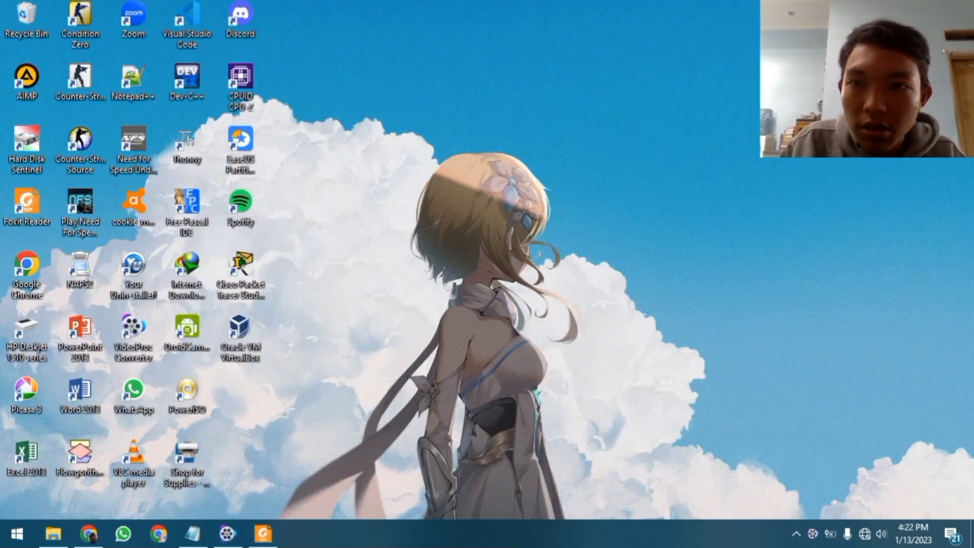
{"action": "right_click", "coordinate": [560, 97]}
{"action": "left_click", "coordinate": [602, 133]}
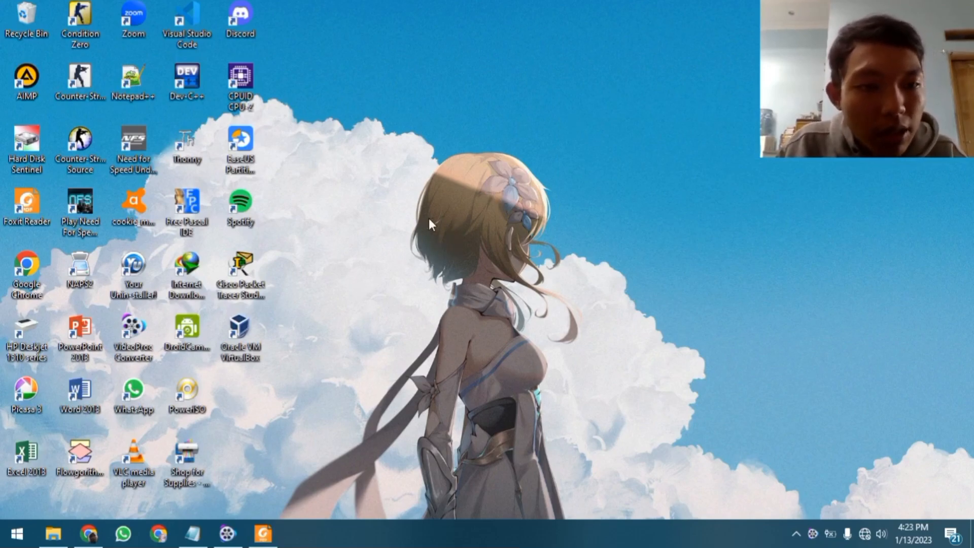
{"action": "right_click", "coordinate": [407, 174]}
{"action": "left_click", "coordinate": [452, 218]}
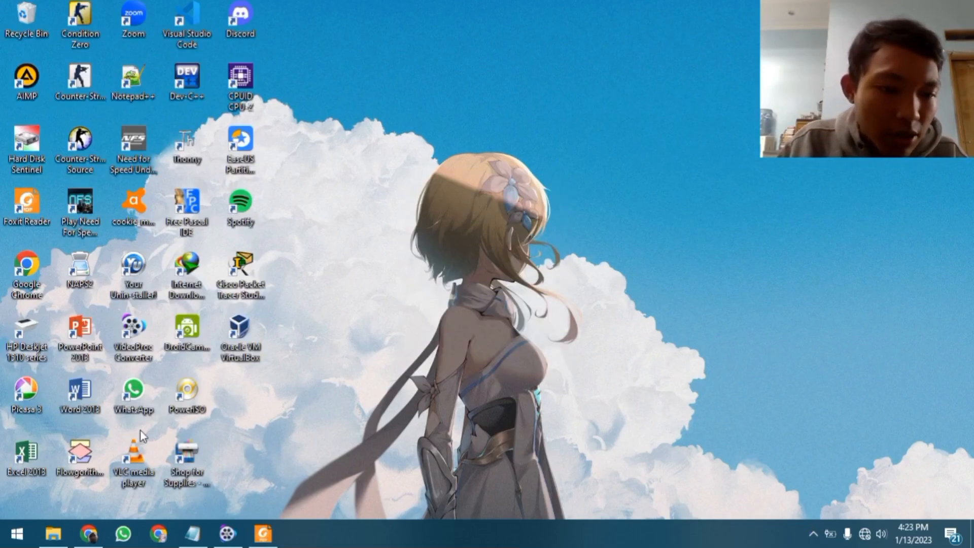
{"action": "left_click", "coordinate": [53, 533]}
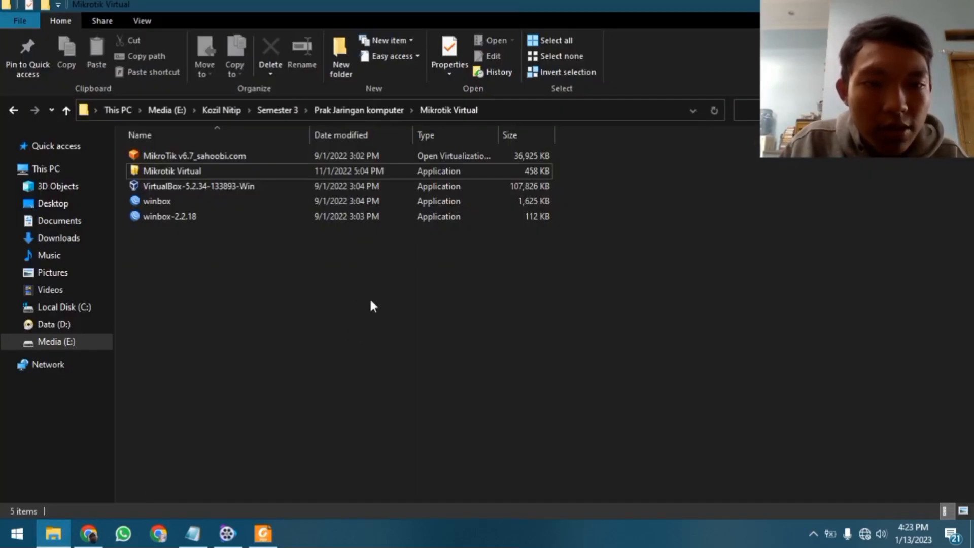
{"action": "double_click", "coordinate": [203, 155]}
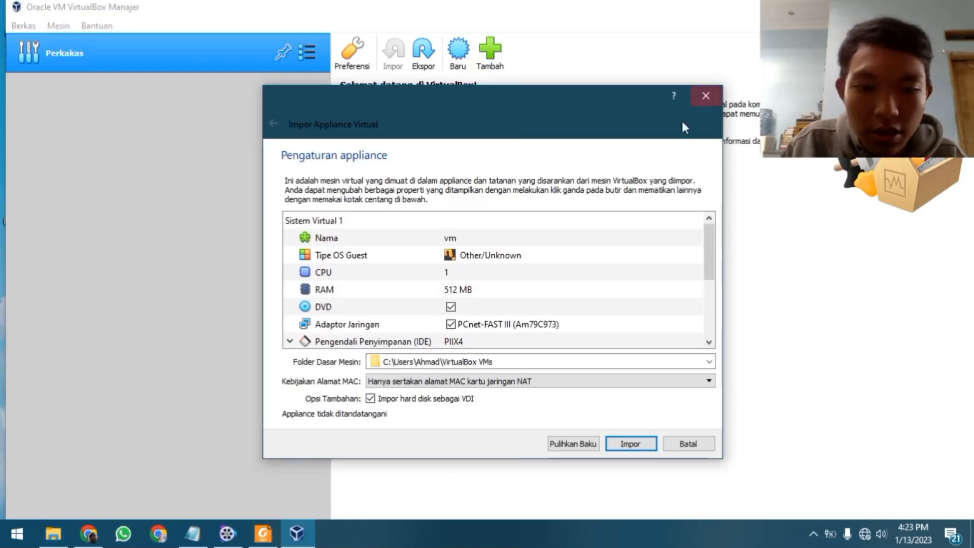
Rename the new machine from 'vm' to 2106018 and import the MikroTik appliance
{"action": "double_click", "coordinate": [452, 238]}
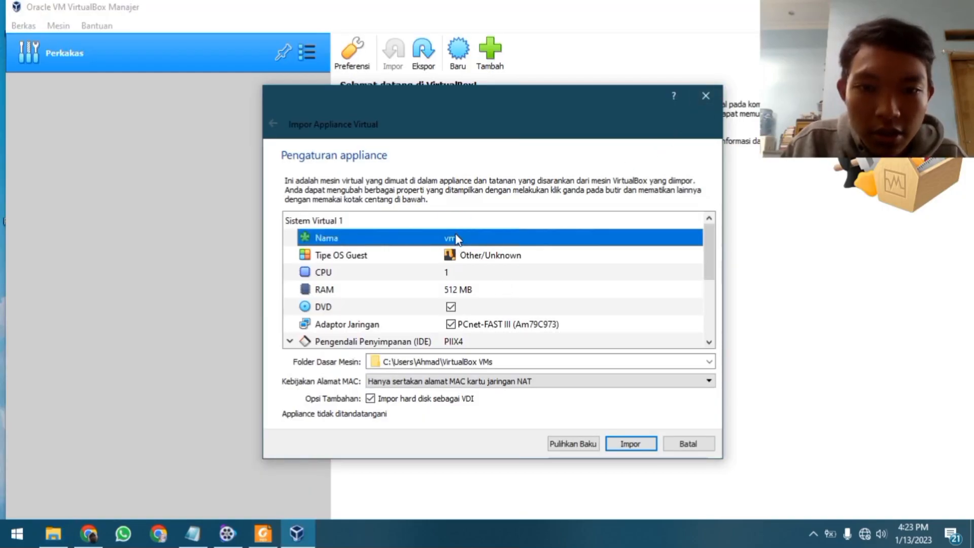
{"action": "key", "text": "BackSpace"}
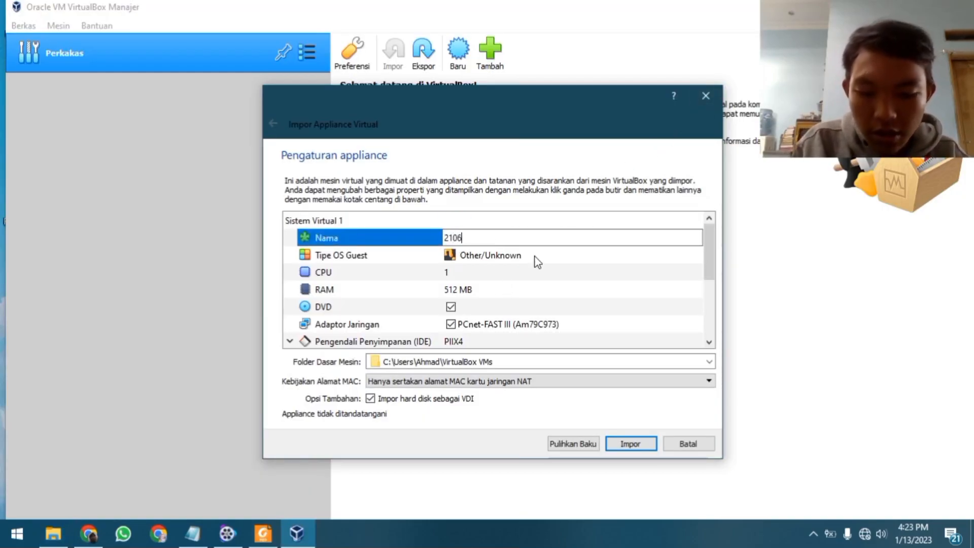
{"action": "left_click_drag", "start_coordinate": [501, 106], "coordinate": [457, 35]}
{"action": "left_click", "coordinate": [507, 218]}
{"action": "left_click", "coordinate": [519, 170]}
{"action": "left_click_drag", "start_coordinate": [483, 64], "coordinate": [522, 55]}
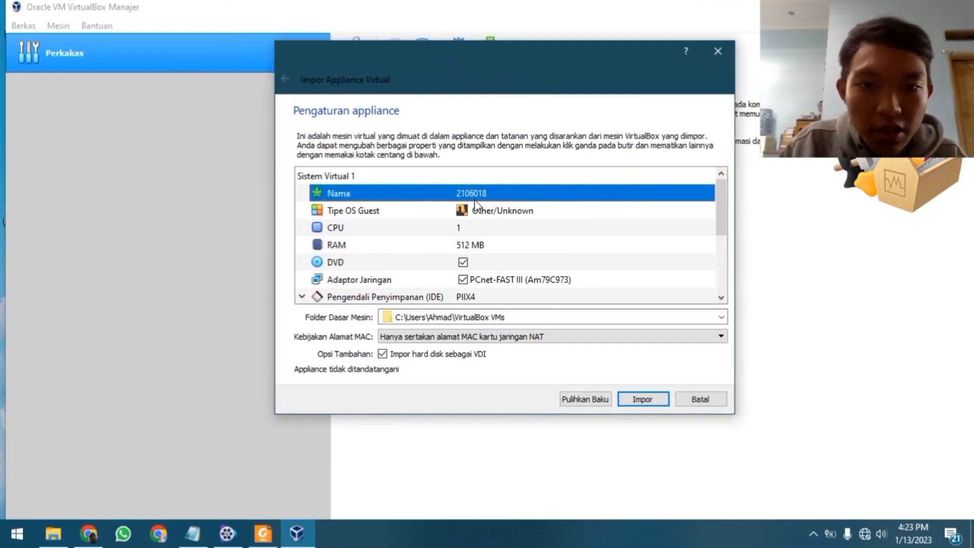
{"action": "left_click", "coordinate": [500, 208]}
{"action": "left_click", "coordinate": [495, 193]}
{"action": "left_click", "coordinate": [494, 193]}
{"action": "left_click", "coordinate": [520, 209]}
{"action": "left_click", "coordinate": [516, 192]}
{"action": "scroll", "coordinate": [602, 237], "scroll_direction": "down", "scroll_amount": 2}
{"action": "scroll", "coordinate": [507, 225], "scroll_direction": "up", "scroll_amount": 2}
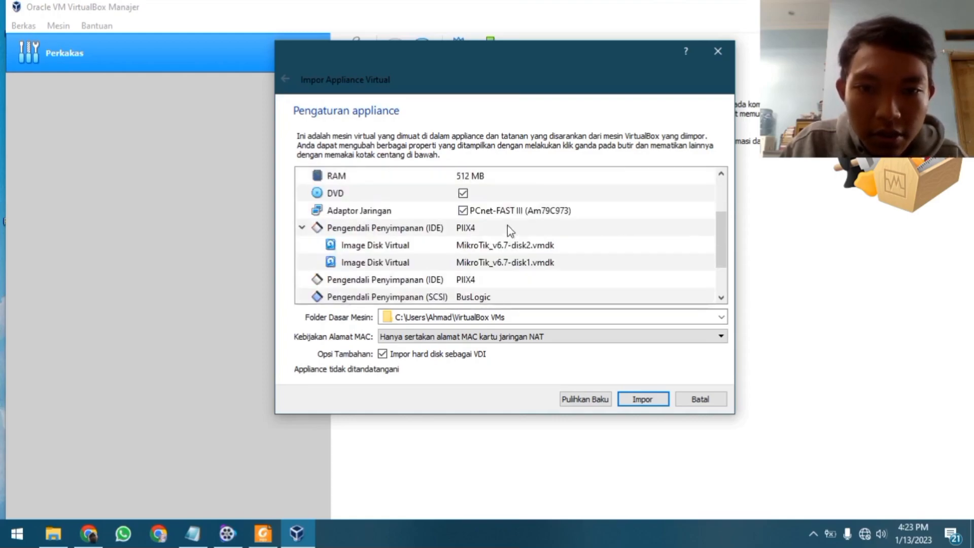
{"action": "left_click", "coordinate": [641, 399]}
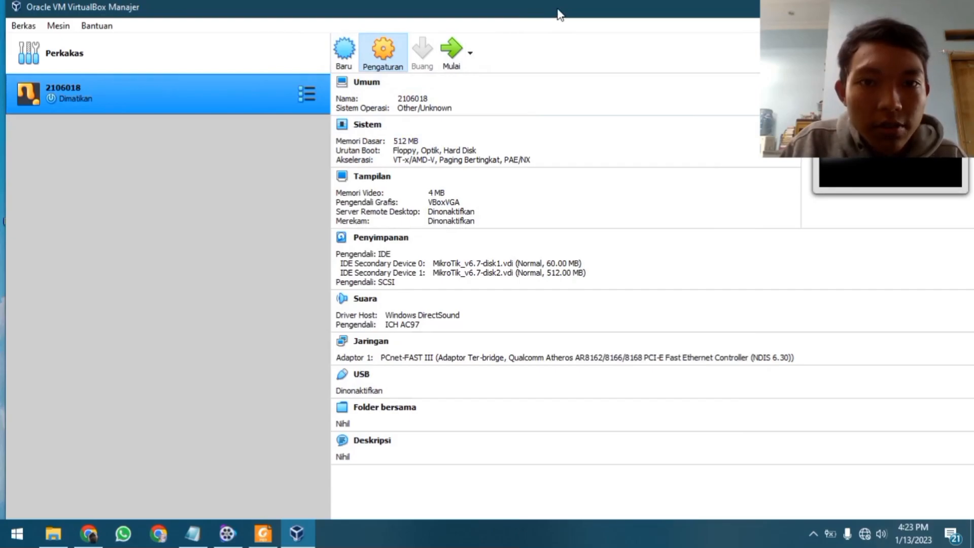
In the machine's network settings, keep Adapter 1 attached as Bridged
{"action": "left_click", "coordinate": [330, 235]}
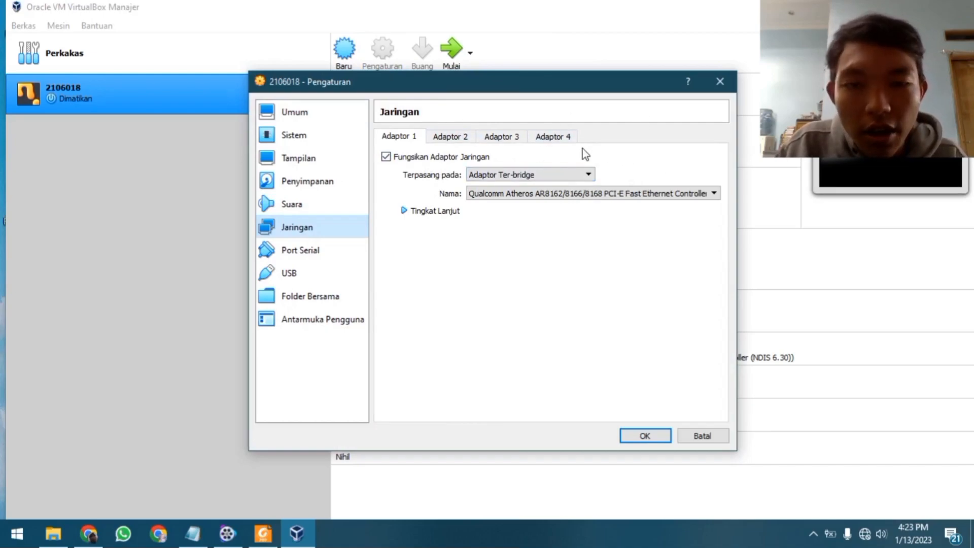
{"action": "left_click", "coordinate": [457, 137]}
{"action": "left_click", "coordinate": [409, 137]}
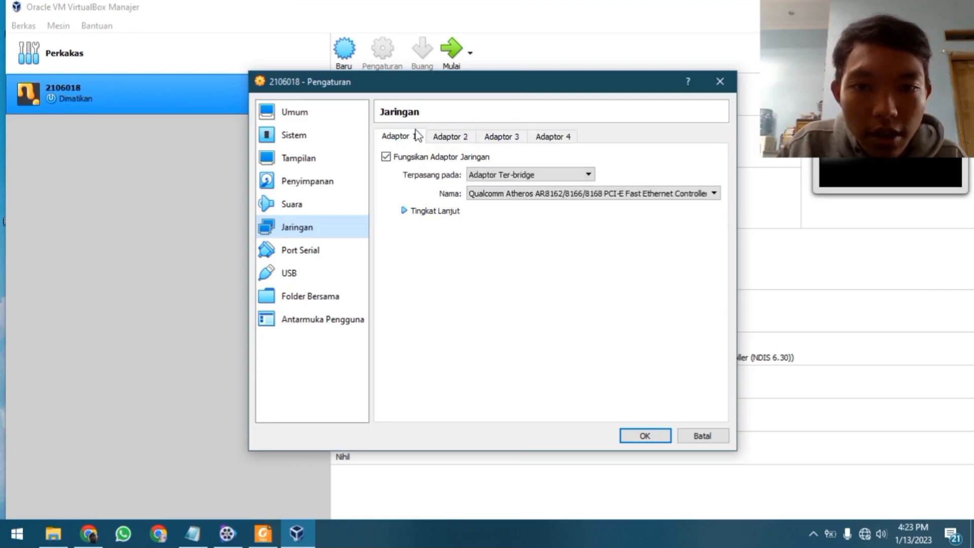
{"action": "left_click", "coordinate": [541, 175]}
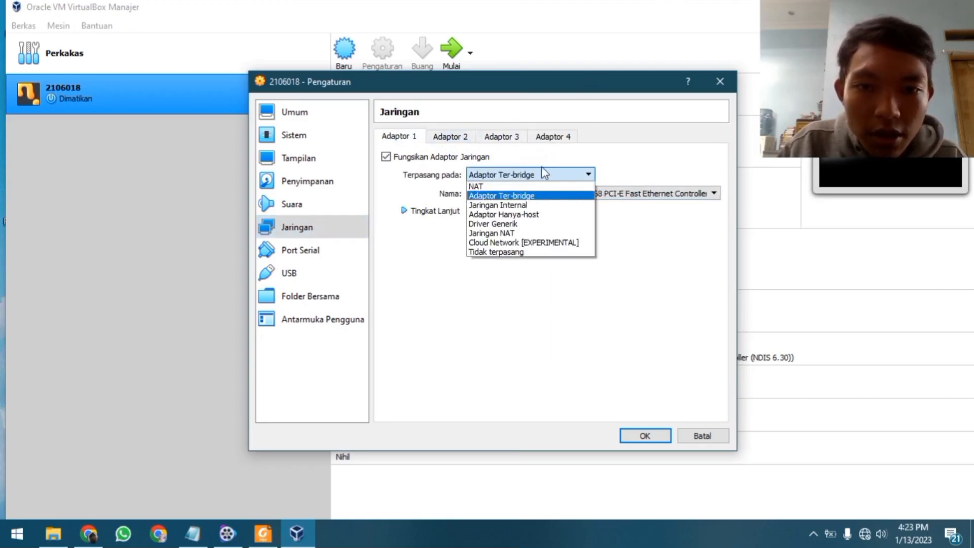
{"action": "left_click", "coordinate": [539, 197]}
Enable Adapter 2 as Host-only on VirtualBox Host-Only Ethernet Adapter
{"action": "left_click", "coordinate": [455, 137]}
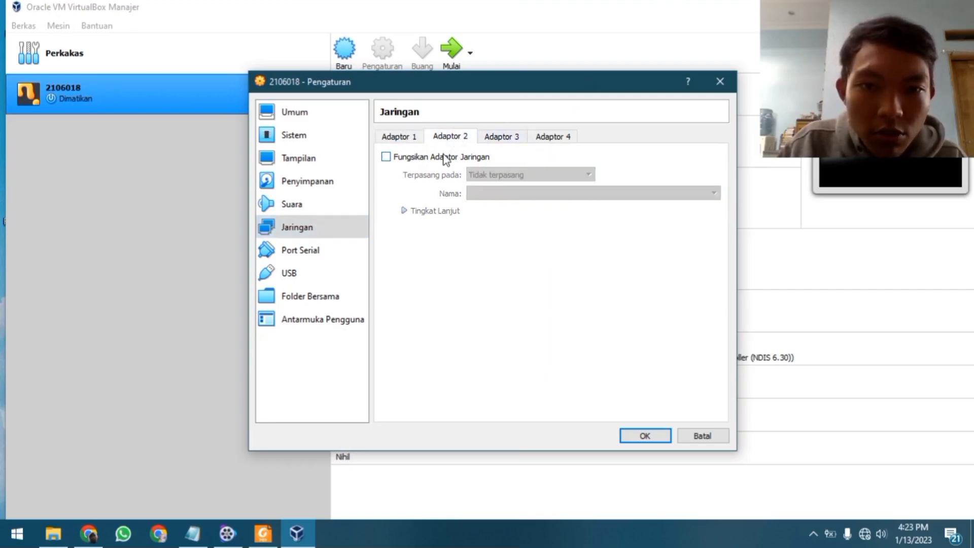
{"action": "left_click", "coordinate": [445, 158]}
{"action": "left_click", "coordinate": [584, 174]}
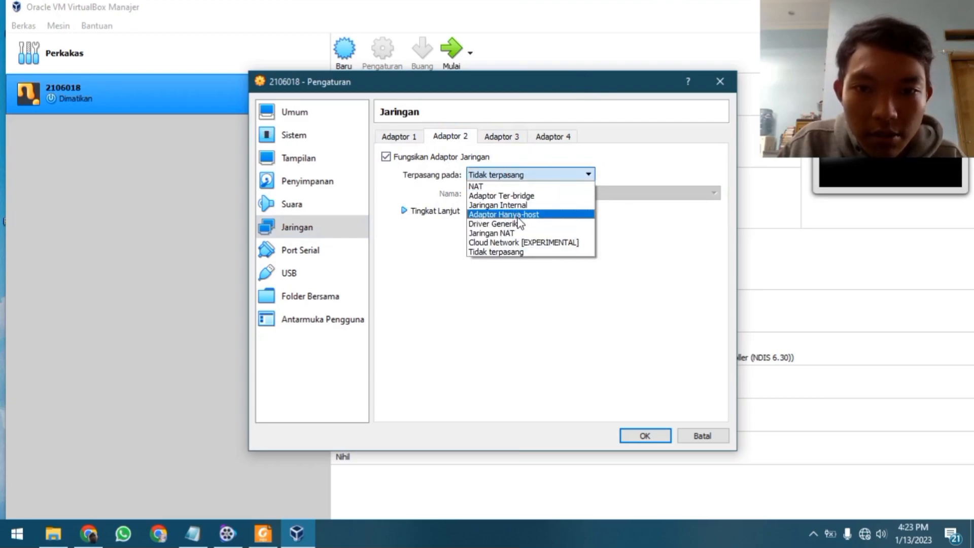
{"action": "left_click", "coordinate": [550, 215]}
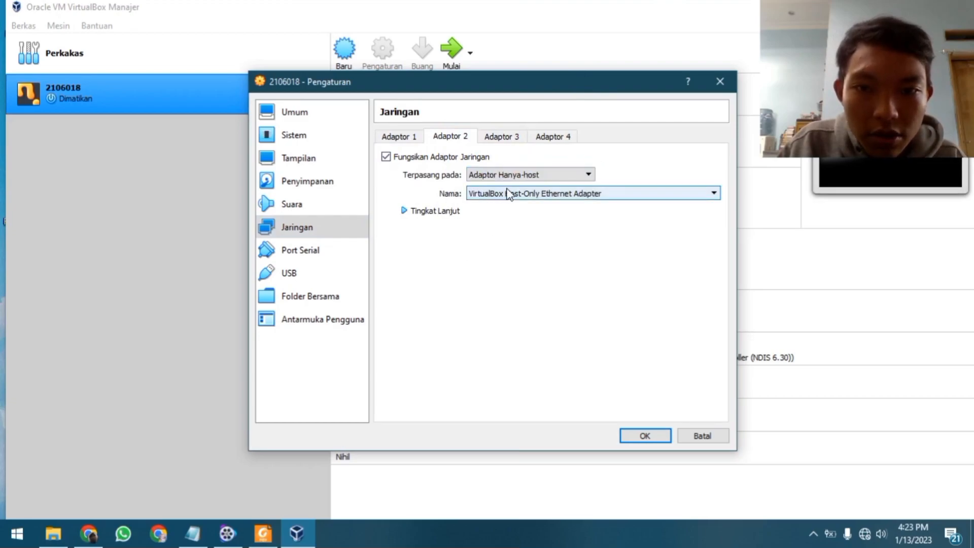
{"action": "left_click", "coordinate": [509, 194]}
{"action": "left_click", "coordinate": [530, 204]}
{"action": "left_click", "coordinate": [530, 198]}
{"action": "left_click", "coordinate": [541, 205]}
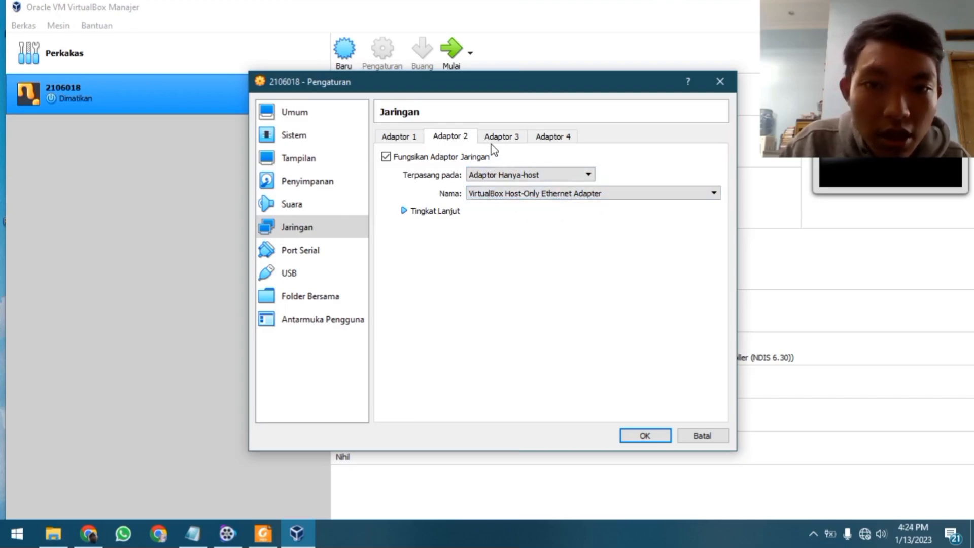
Enable Adapter 3 as Host-only on the same adapter, save, and start the VM
{"action": "left_click", "coordinate": [502, 136]}
{"action": "left_click", "coordinate": [470, 159]}
{"action": "left_click", "coordinate": [489, 174]}
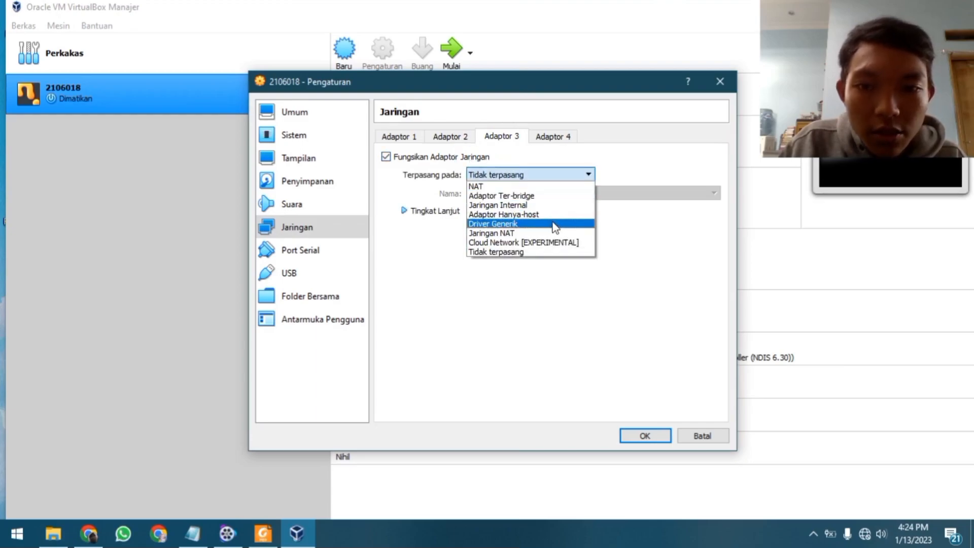
{"action": "left_click", "coordinate": [530, 215]}
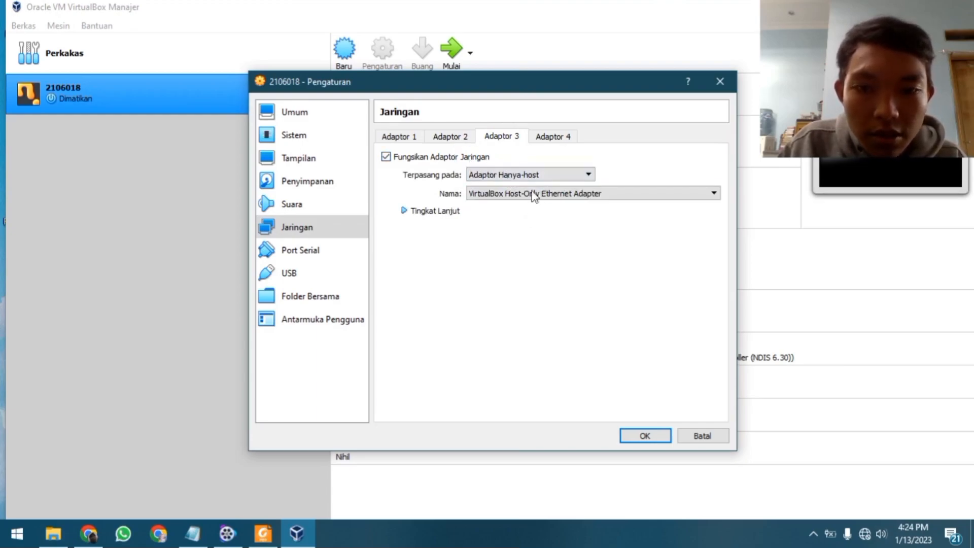
{"action": "left_click", "coordinate": [470, 138]}
{"action": "left_click", "coordinate": [506, 139]}
{"action": "left_click", "coordinate": [602, 198]}
{"action": "left_click", "coordinate": [559, 210]}
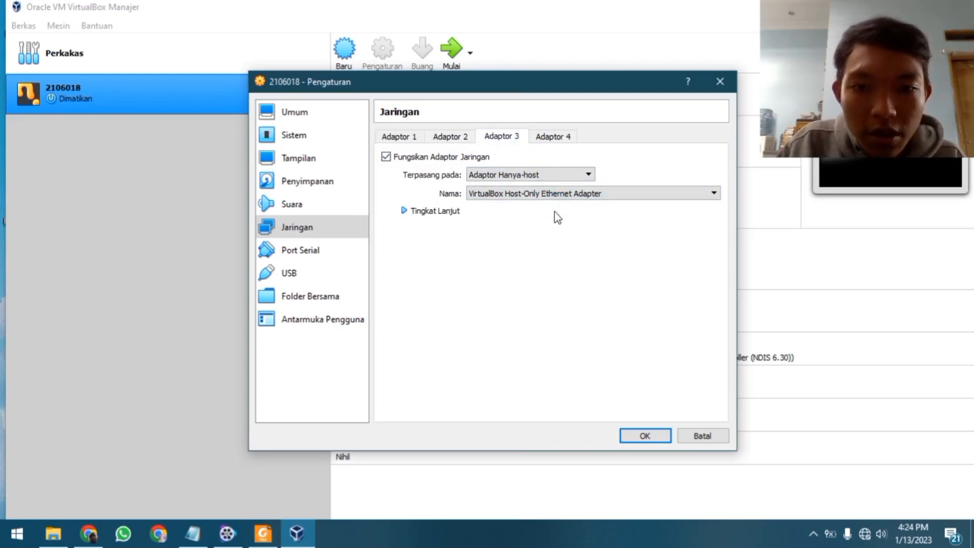
{"action": "left_click", "coordinate": [643, 436]}
{"action": "left_click", "coordinate": [448, 46]}
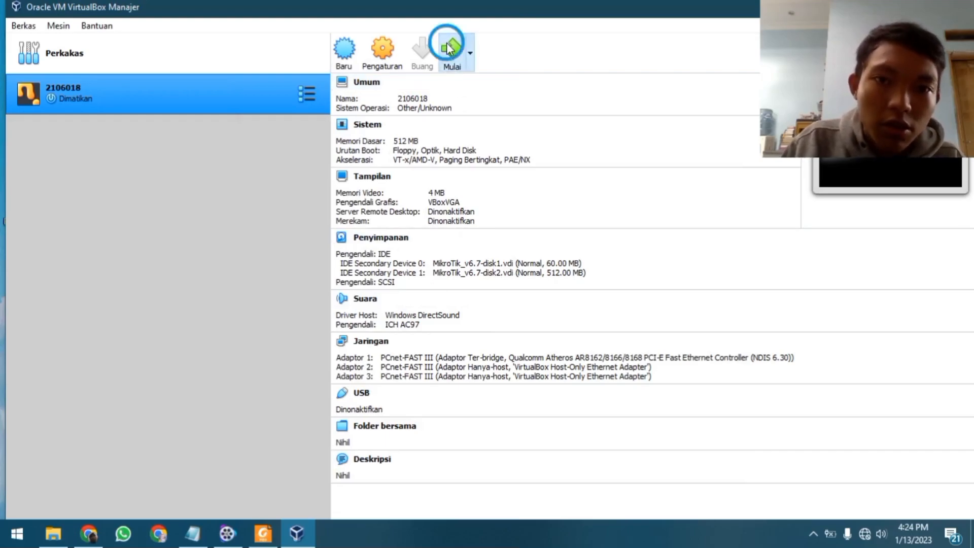
Log in to the MikroTik VM console as admin
{"action": "left_click", "coordinate": [894, 7]}
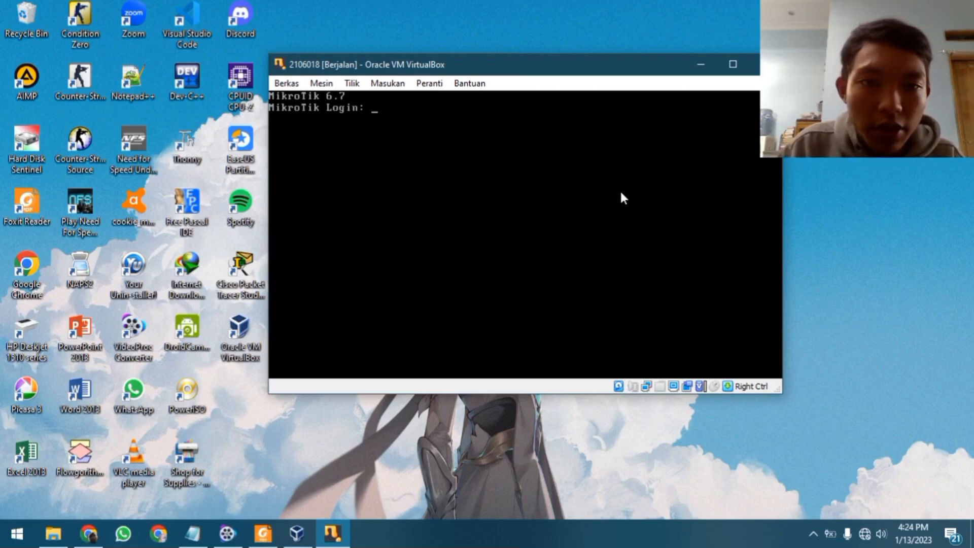
{"action": "left_click_drag", "start_coordinate": [467, 65], "coordinate": [465, 68]}
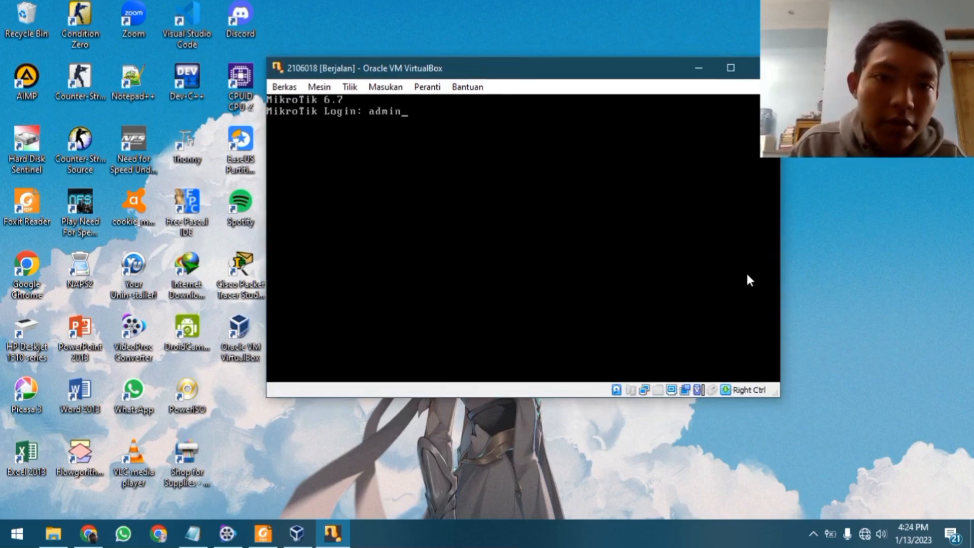
{"action": "key", "text": "Return"}
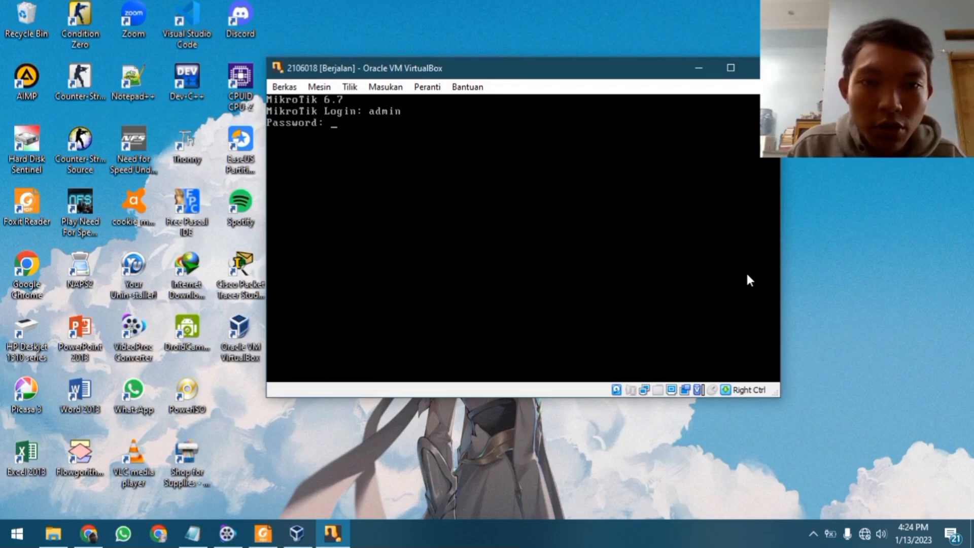
{"action": "key", "text": "Return"}
{"action": "key", "text": "Return"}
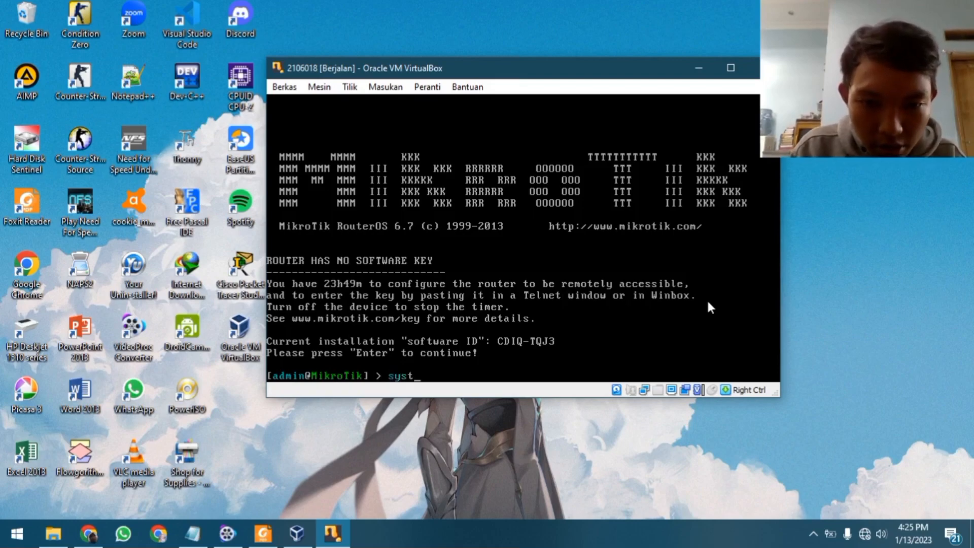
Set the router identity to 2106018 with 'identity set name=2106018', then release the mouse
{"action": "type", "text": "ide"}
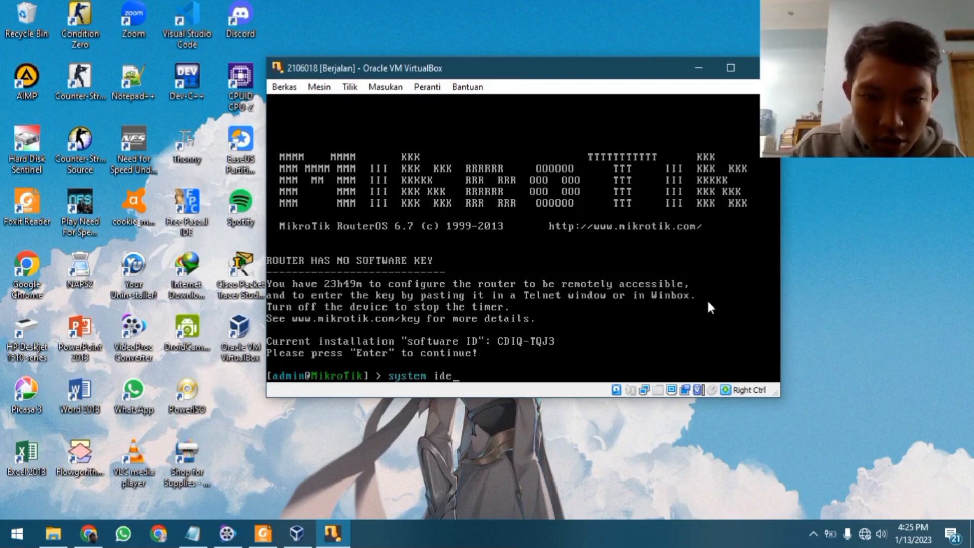
{"action": "type", "text": "ntity"}
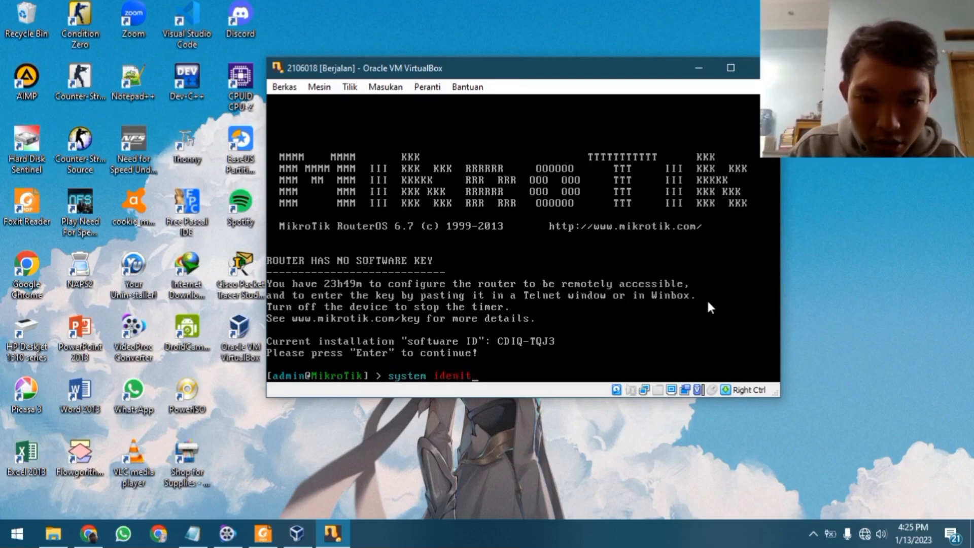
{"action": "type", "text": " set name"}
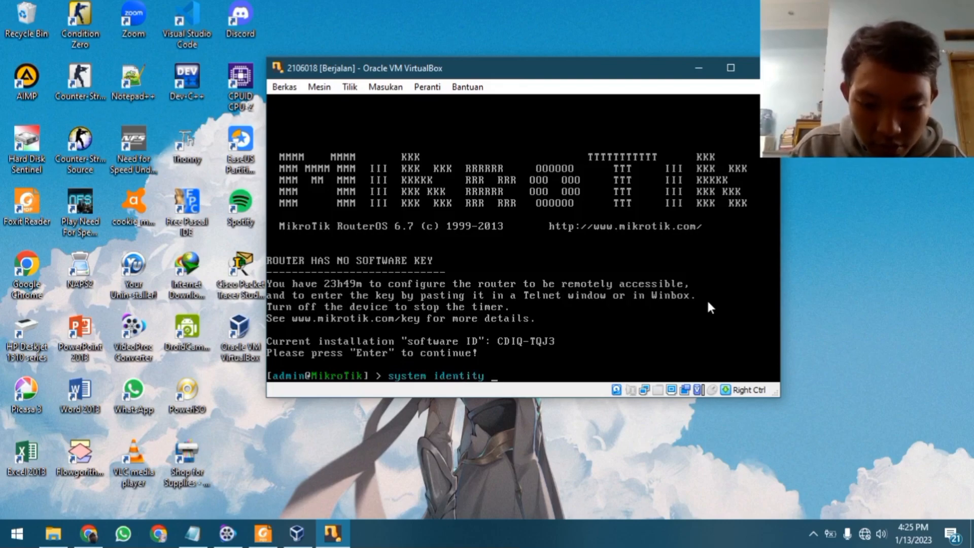
{"action": "type", "text": "=2106018"}
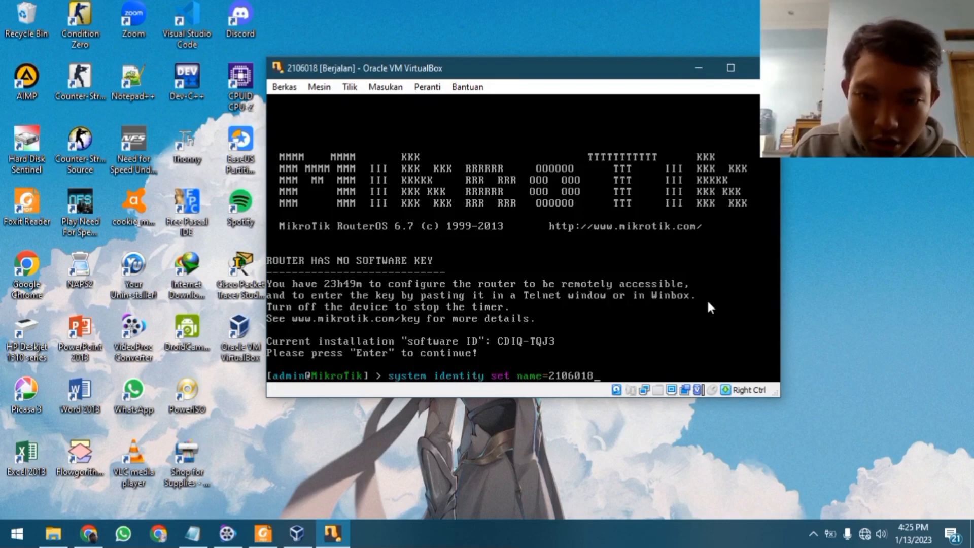
{"action": "key", "text": "Return"}
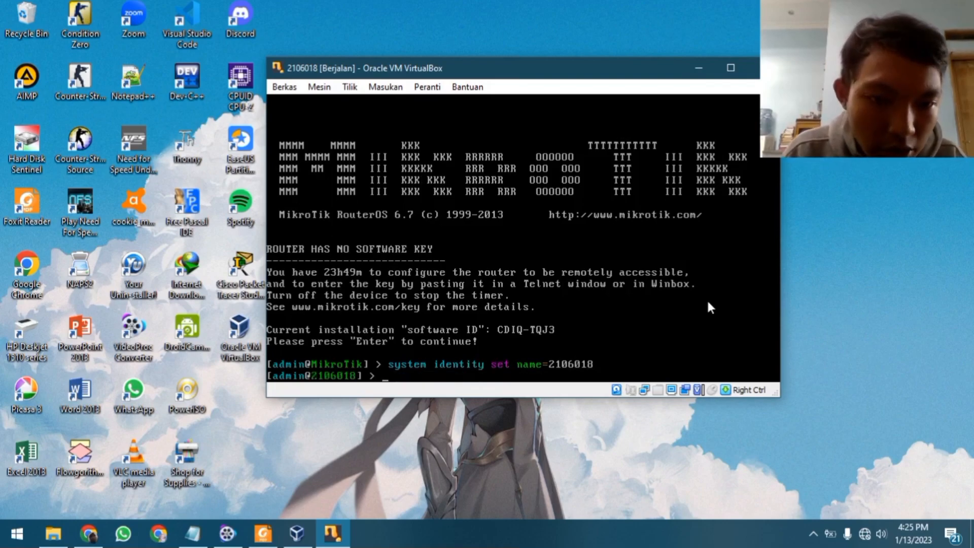
{"action": "left_click", "coordinate": [355, 377]}
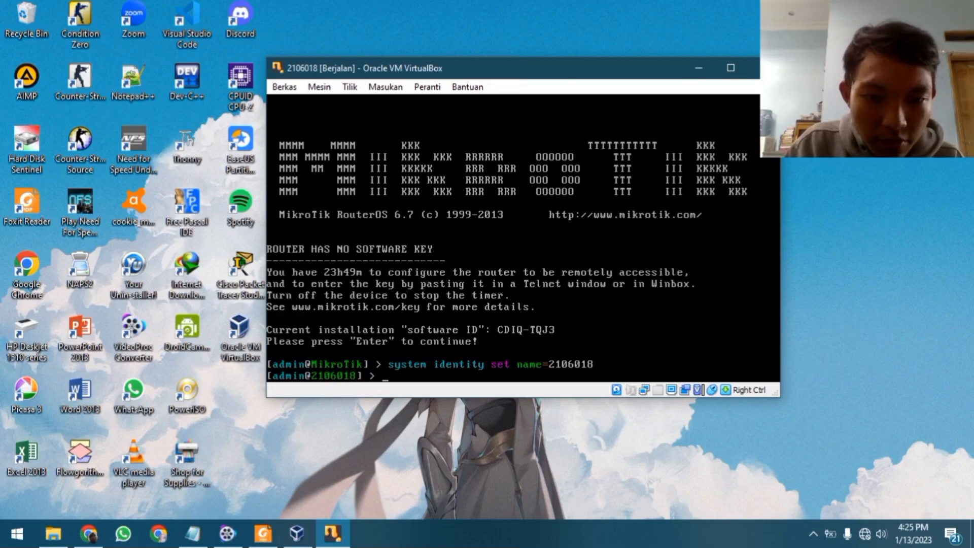
{"action": "key", "text": "Control_R"}
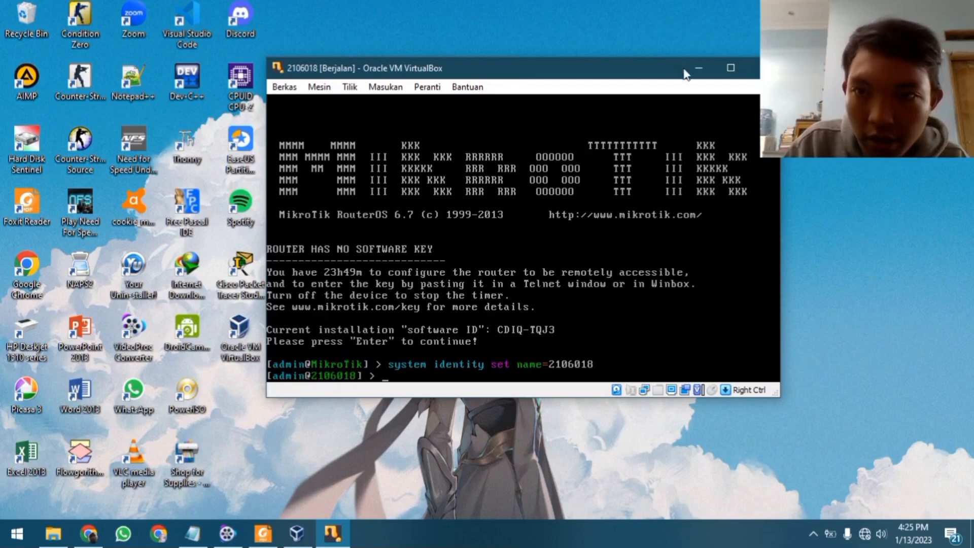
Launch winbox from the Mikrotik Virtual folder
{"action": "left_click", "coordinate": [699, 67]}
{"action": "right_click", "coordinate": [544, 58]}
{"action": "left_click", "coordinate": [589, 104]}
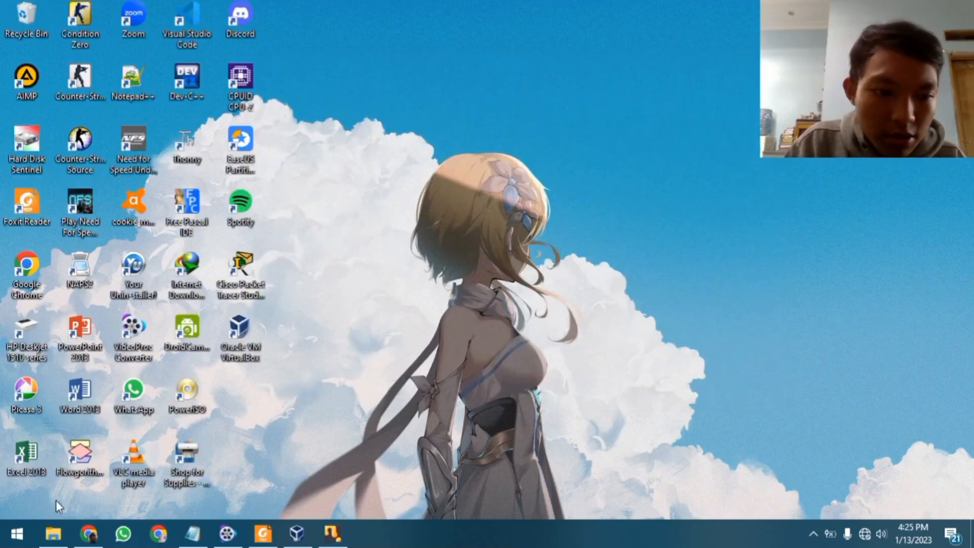
{"action": "left_click", "coordinate": [54, 533]}
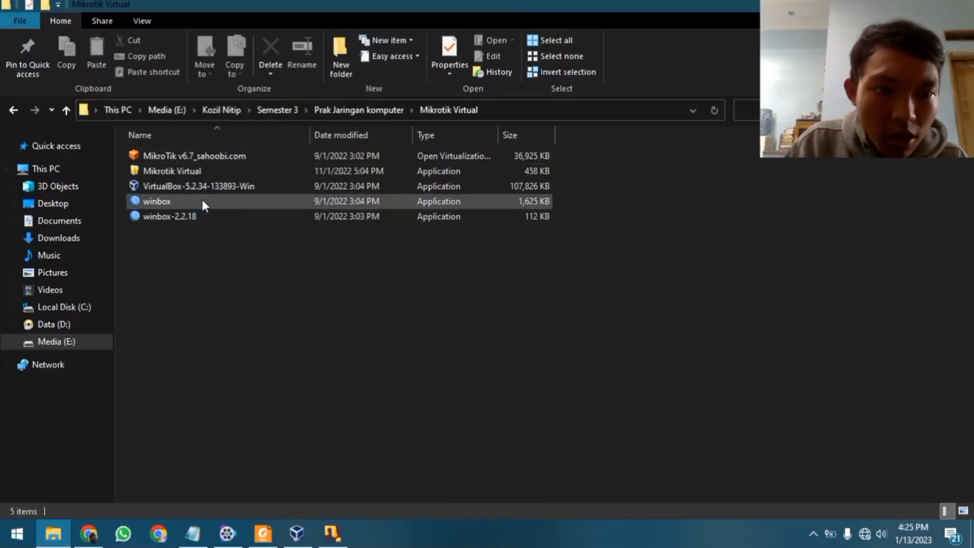
{"action": "double_click", "coordinate": [202, 201]}
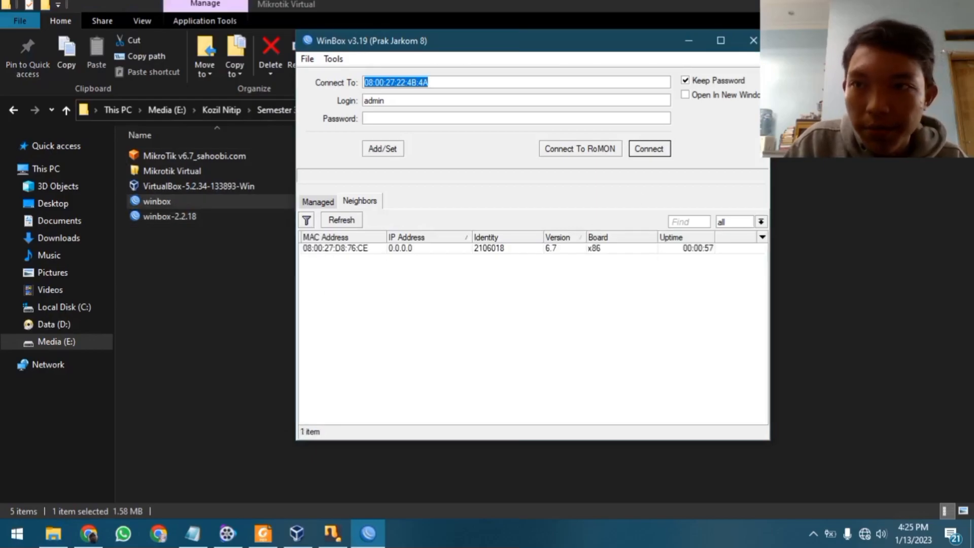
{"action": "left_click", "coordinate": [895, 6]}
Connect to the neighbor 08:00:27:D8:4C:A0 and dismiss the RouterOS welcome notice
{"action": "left_click", "coordinate": [518, 250]}
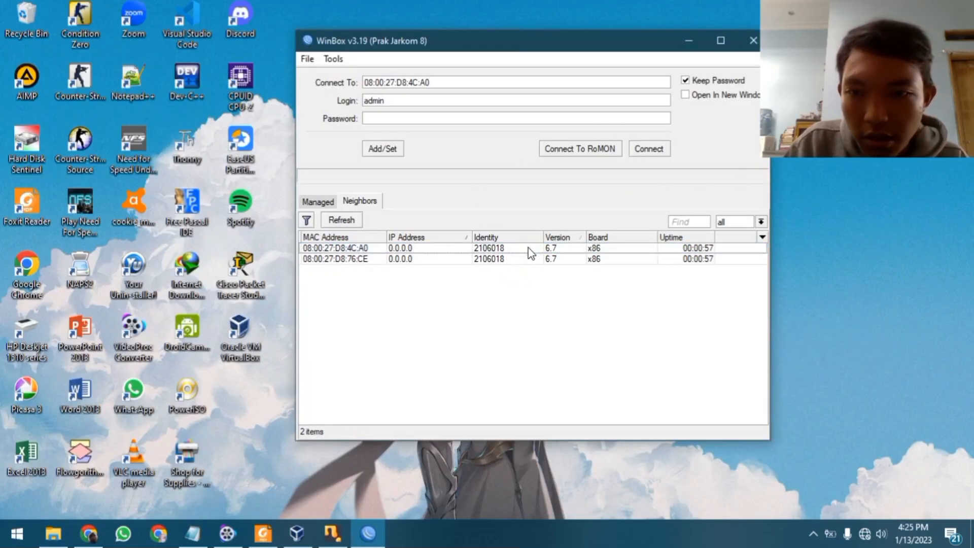
{"action": "left_click", "coordinate": [531, 259]}
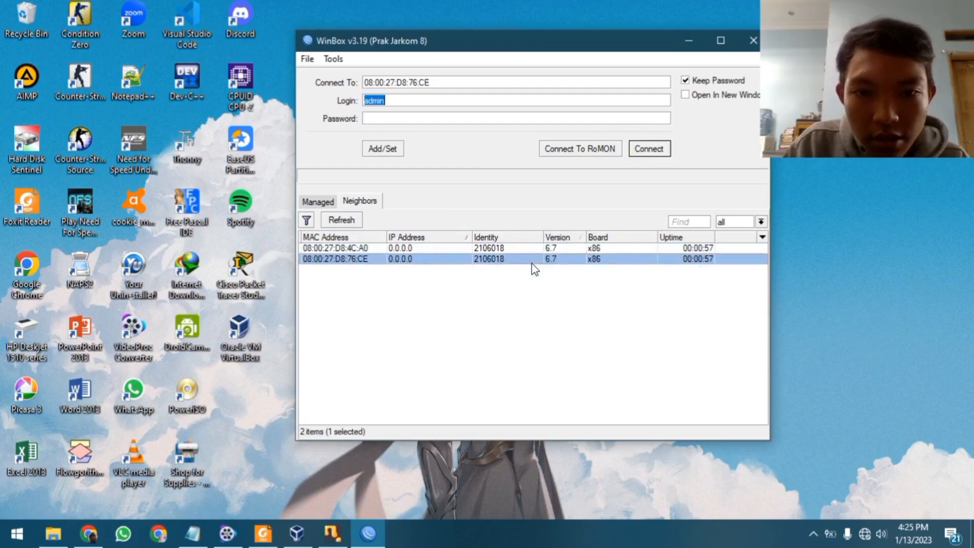
{"action": "left_click", "coordinate": [543, 251]}
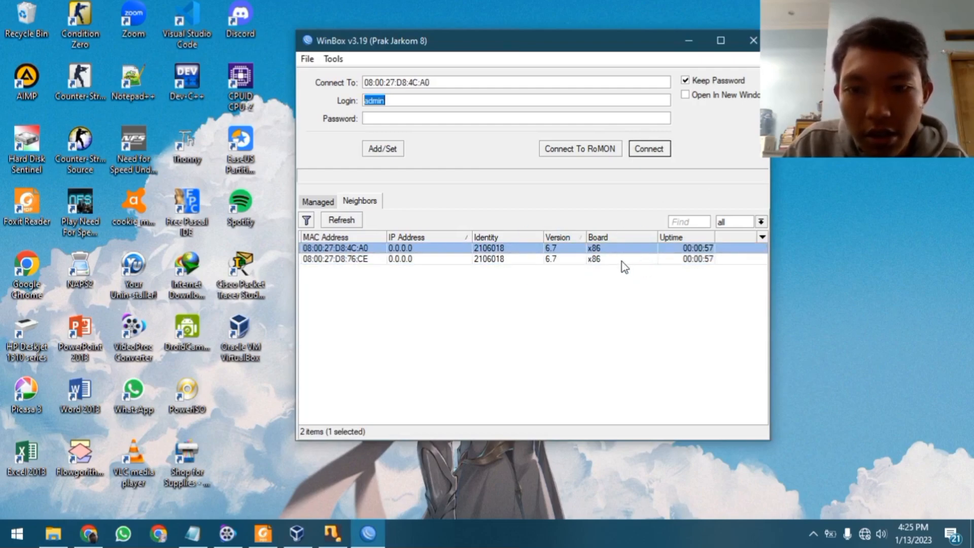
{"action": "left_click", "coordinate": [538, 258]}
{"action": "left_click", "coordinate": [538, 249]}
{"action": "left_click", "coordinate": [649, 148]}
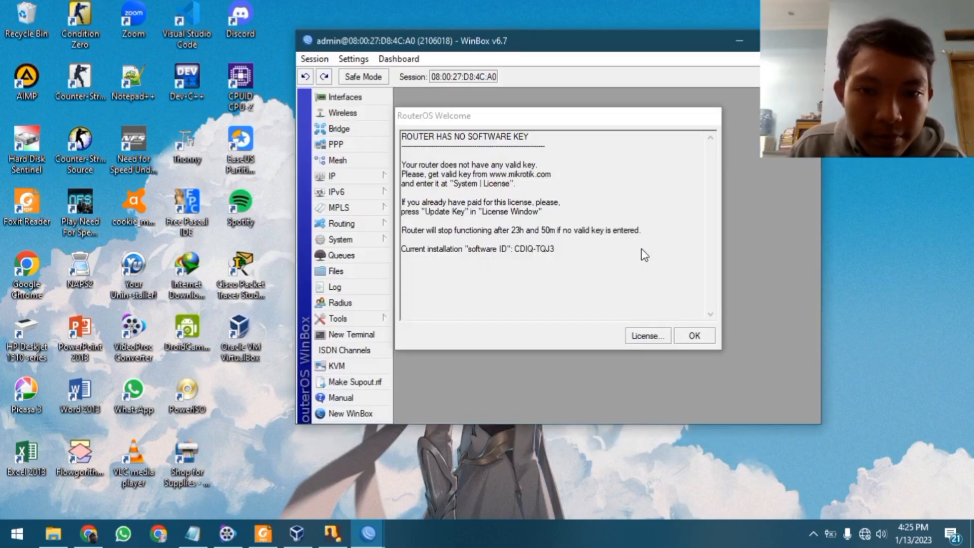
{"action": "left_click", "coordinate": [694, 336]}
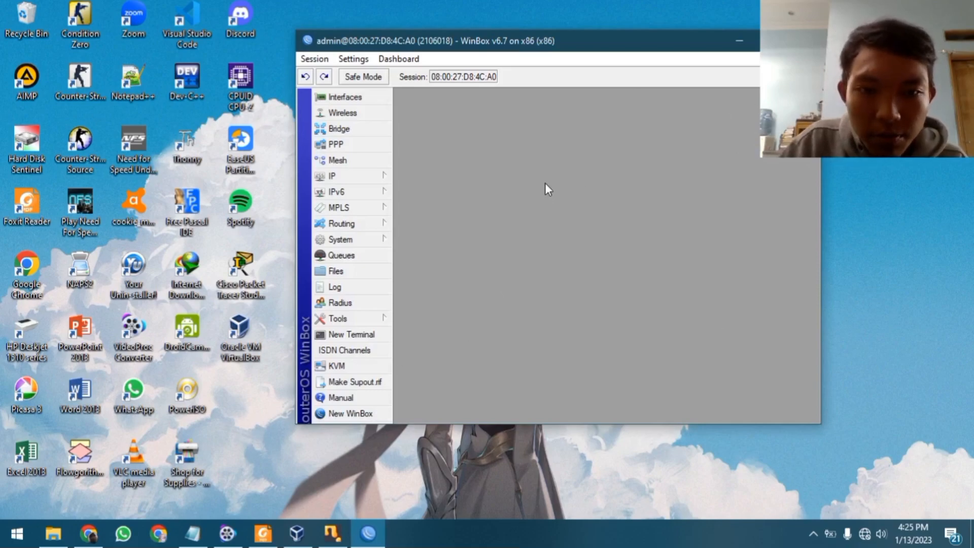
Maximize WinBox and open a New Terminal at the router prompt
{"action": "left_click_drag", "start_coordinate": [553, 37], "coordinate": [542, 34]}
{"action": "left_click", "coordinate": [762, 38]}
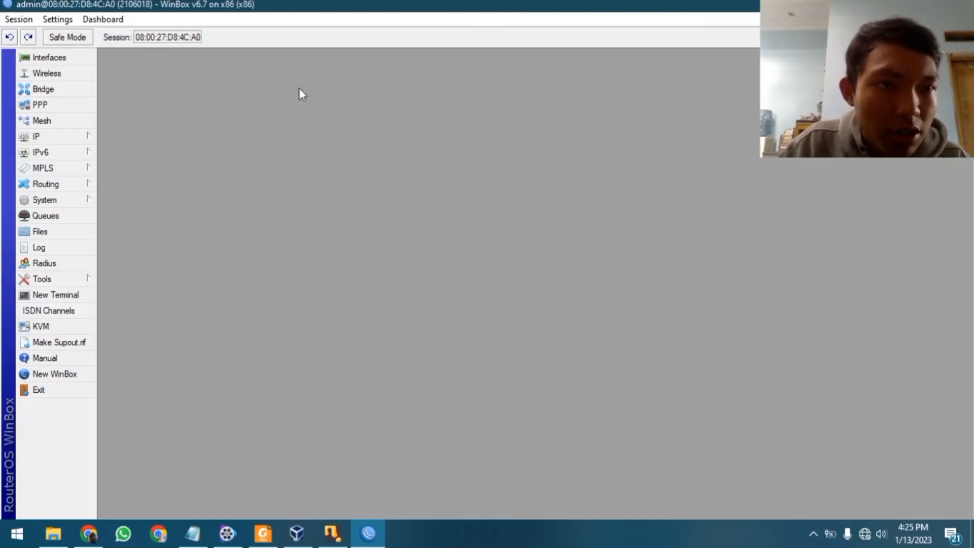
{"action": "left_click", "coordinate": [86, 295]}
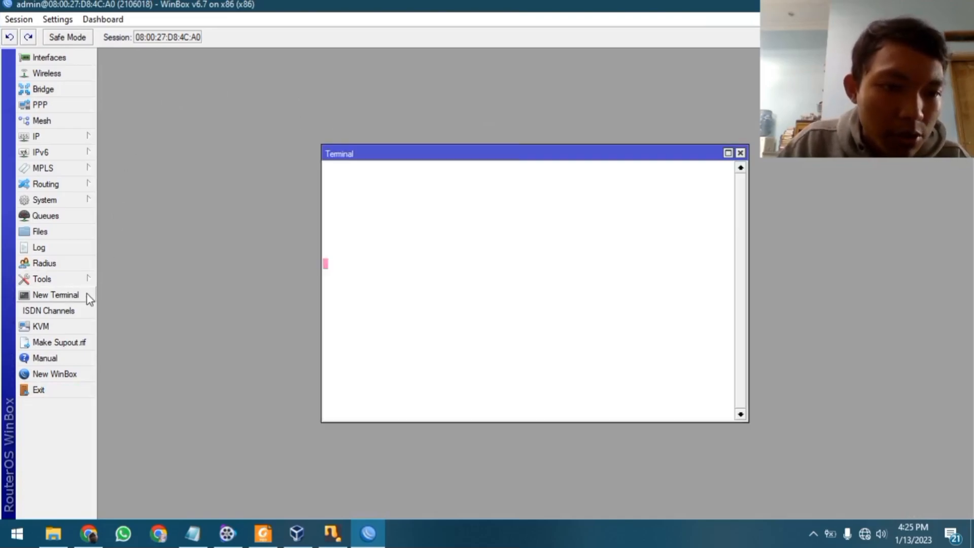
{"action": "key", "text": "Return"}
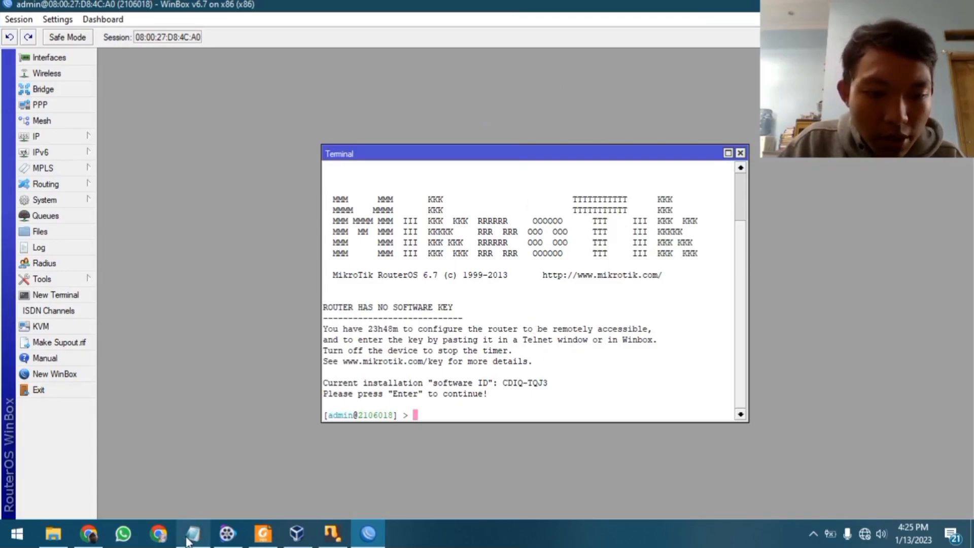
{"action": "mouse_move", "coordinate": [189, 539]}
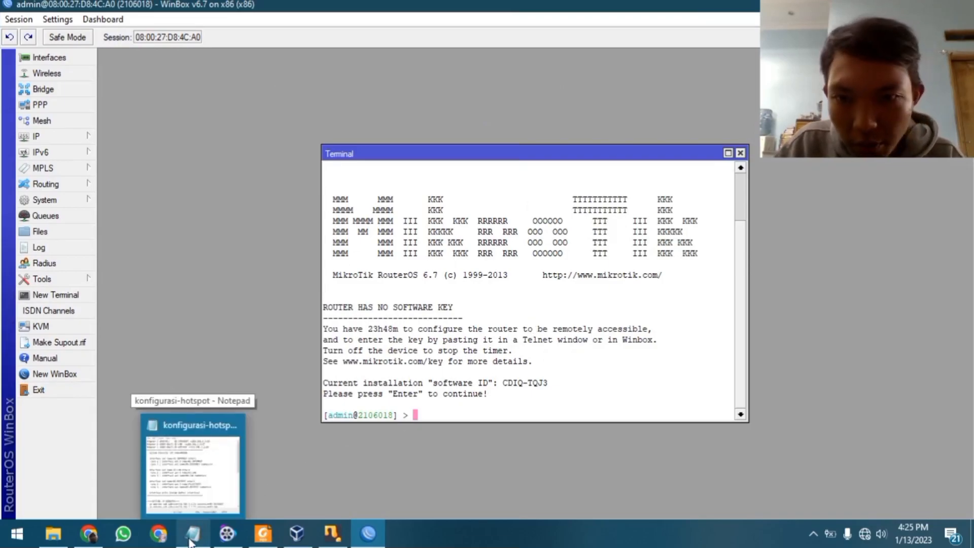
{"action": "left_click", "coordinate": [190, 542]}
{"action": "left_click_drag", "start_coordinate": [295, 70], "coordinate": [255, 39]}
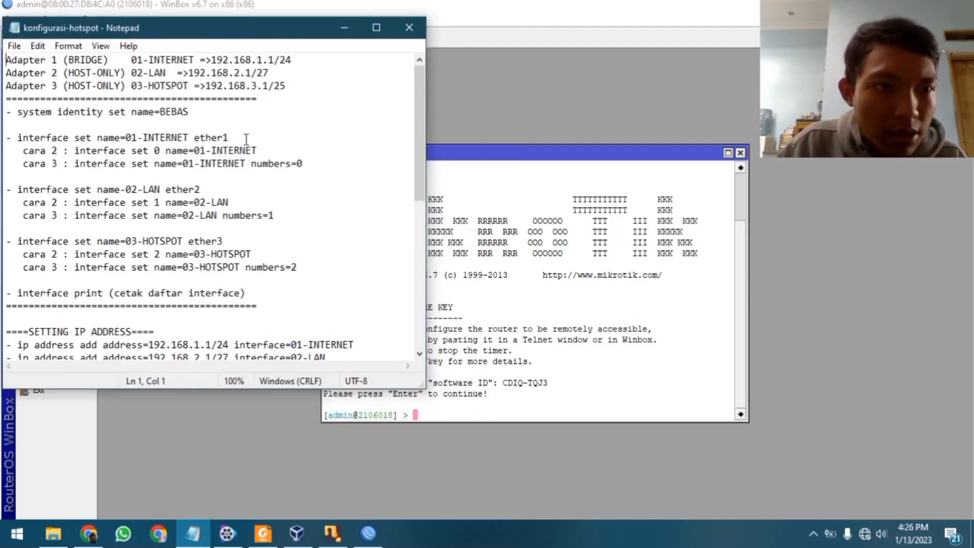
{"action": "left_click_drag", "start_coordinate": [6, 59], "coordinate": [306, 85]}
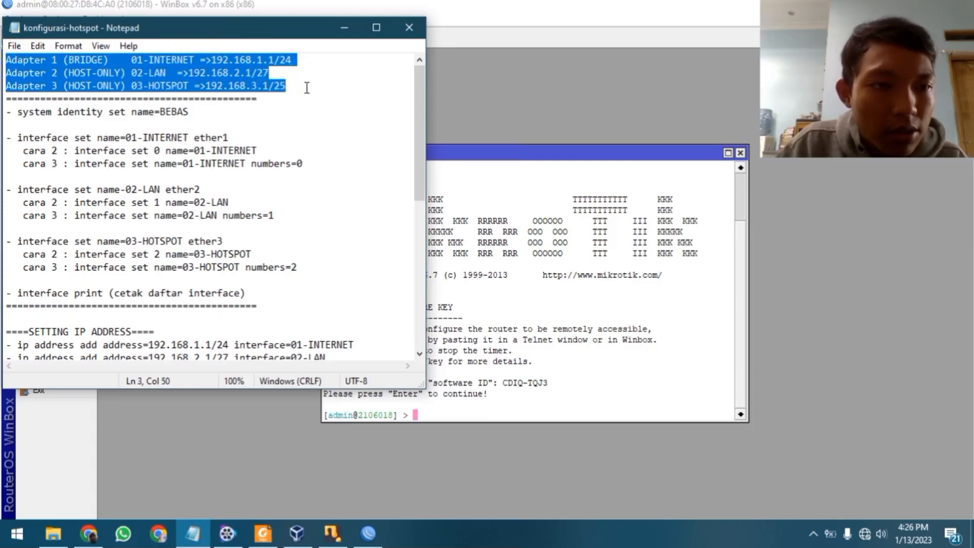
{"action": "left_click", "coordinate": [257, 173]}
{"action": "left_click_drag", "start_coordinate": [6, 60], "coordinate": [287, 86]}
{"action": "left_click", "coordinate": [293, 59]}
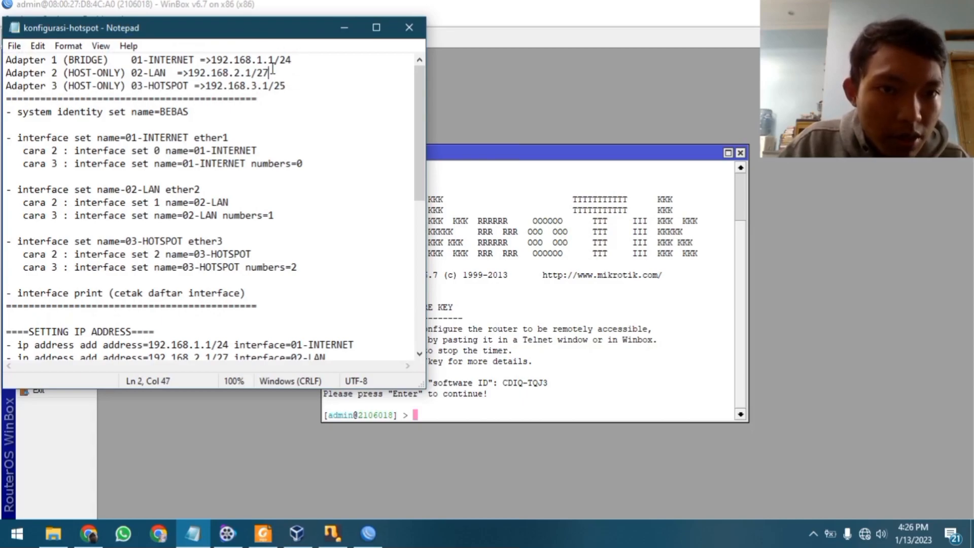
{"action": "left_click", "coordinate": [252, 85]}
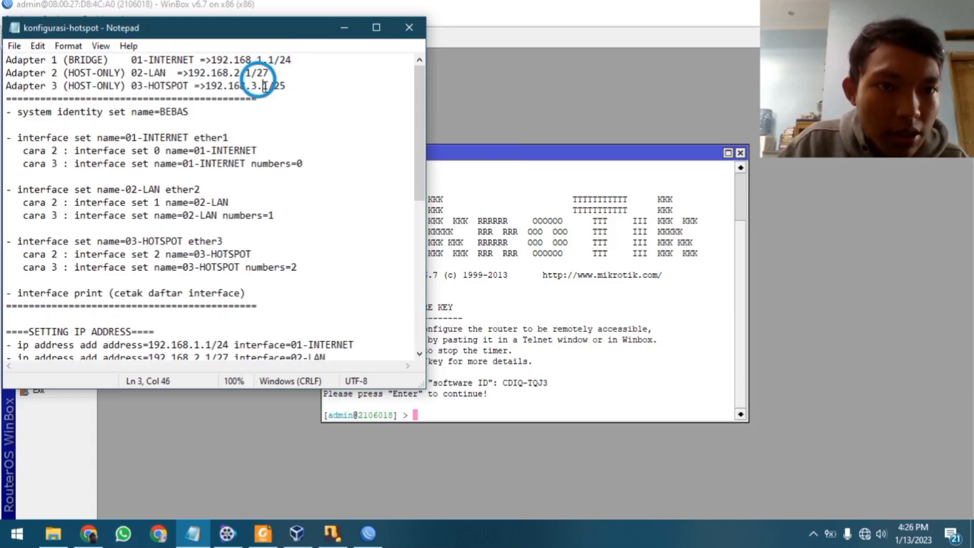
{"action": "left_click", "coordinate": [232, 192]}
{"action": "scroll", "coordinate": [242, 173], "scroll_direction": "down", "scroll_amount": 1}
{"action": "scroll", "coordinate": [243, 174], "scroll_direction": "up", "scroll_amount": 1}
{"action": "left_click_drag", "start_coordinate": [69, 60], "coordinate": [99, 62]}
{"action": "left_click", "coordinate": [108, 61]}
{"action": "left_click", "coordinate": [104, 61]}
{"action": "left_click_drag", "start_coordinate": [12, 73], "coordinate": [262, 74]}
{"action": "left_click_drag", "start_coordinate": [13, 85], "coordinate": [241, 82]}
{"action": "left_click", "coordinate": [250, 126]}
{"action": "left_click_drag", "start_coordinate": [62, 112], "coordinate": [154, 113]}
{"action": "left_click", "coordinate": [202, 141]}
{"action": "left_click", "coordinate": [239, 187]}
{"action": "scroll", "coordinate": [112, 143], "scroll_direction": "down", "scroll_amount": 2}
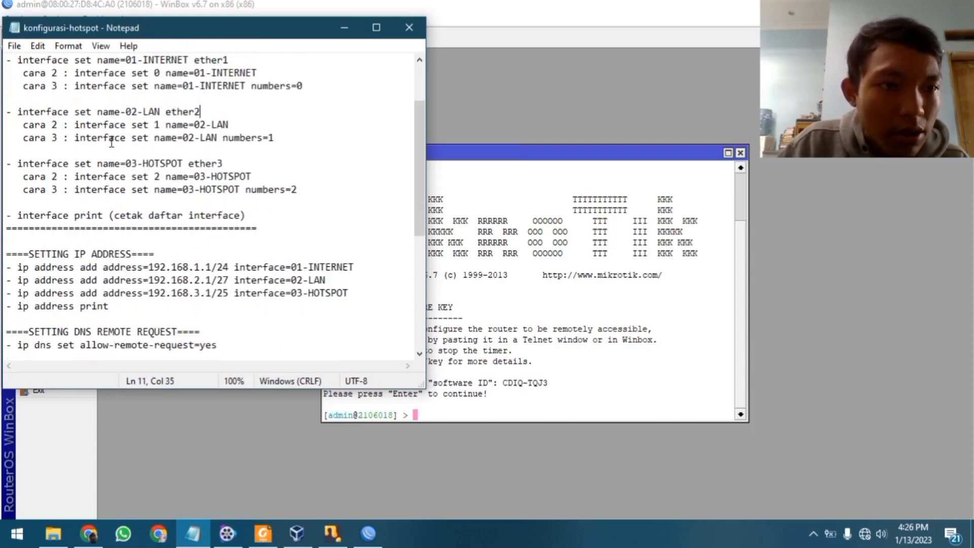
{"action": "scroll", "coordinate": [105, 117], "scroll_direction": "up", "scroll_amount": 1}
{"action": "left_click_drag", "start_coordinate": [33, 99], "coordinate": [164, 98]}
{"action": "left_click", "coordinate": [191, 125]}
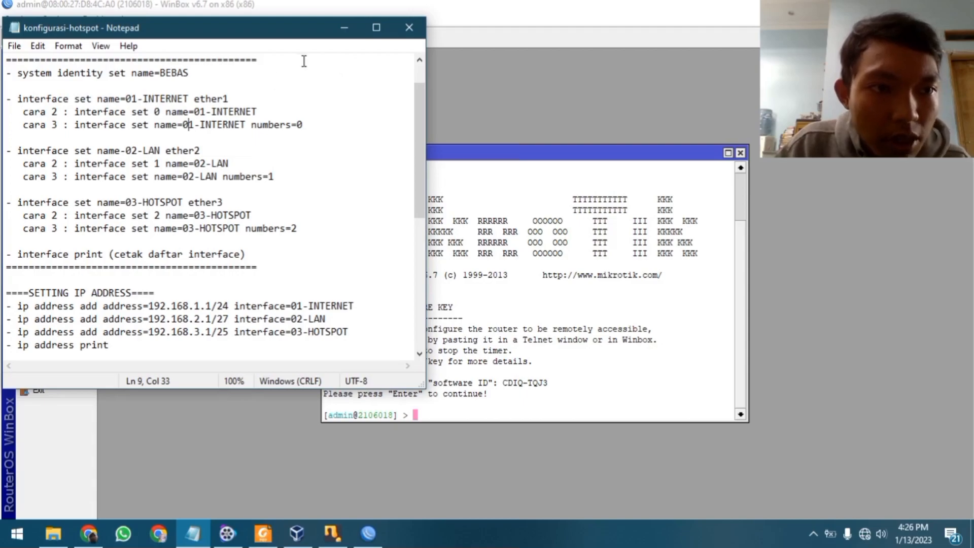
{"action": "left_click", "coordinate": [344, 27]}
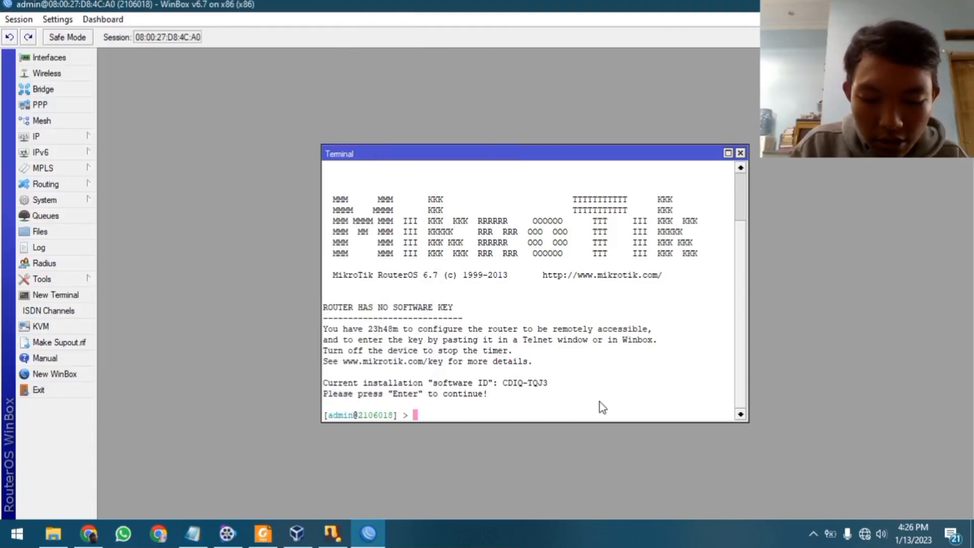
Rename interfaces 0, 1 and 2 to INTERNET, LAN and HOTSPOT
{"action": "type", "text": "interface set 0 "}
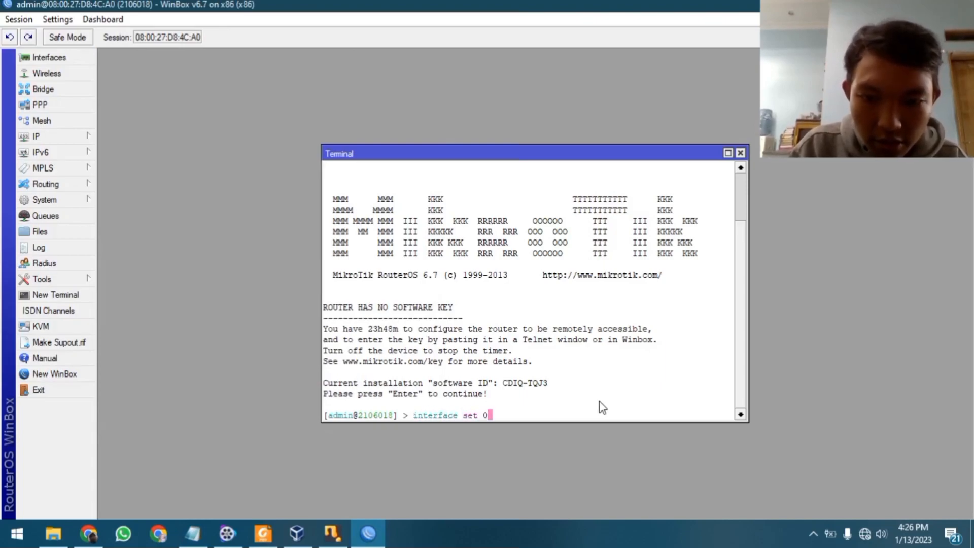
{"action": "type", "text": "name="}
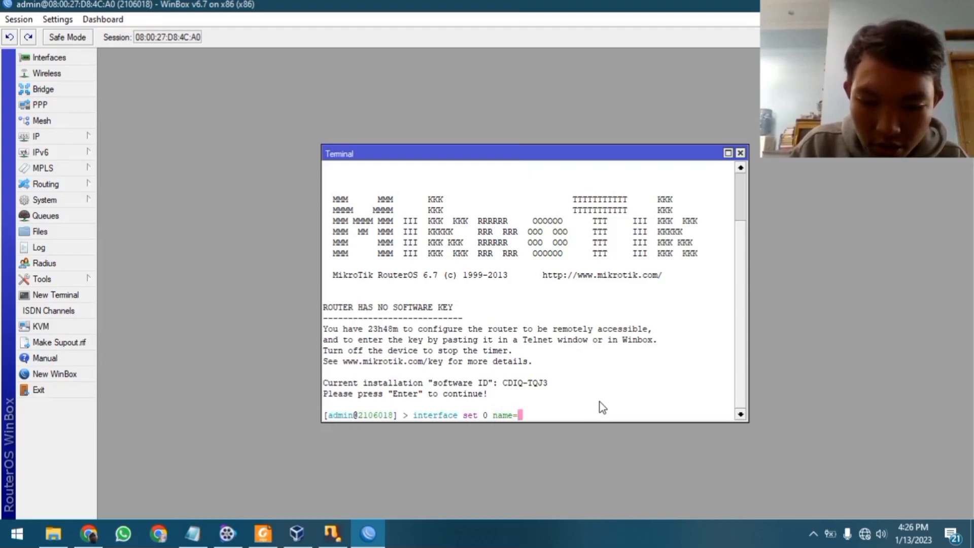
{"action": "type", "text": "INTERNET"}
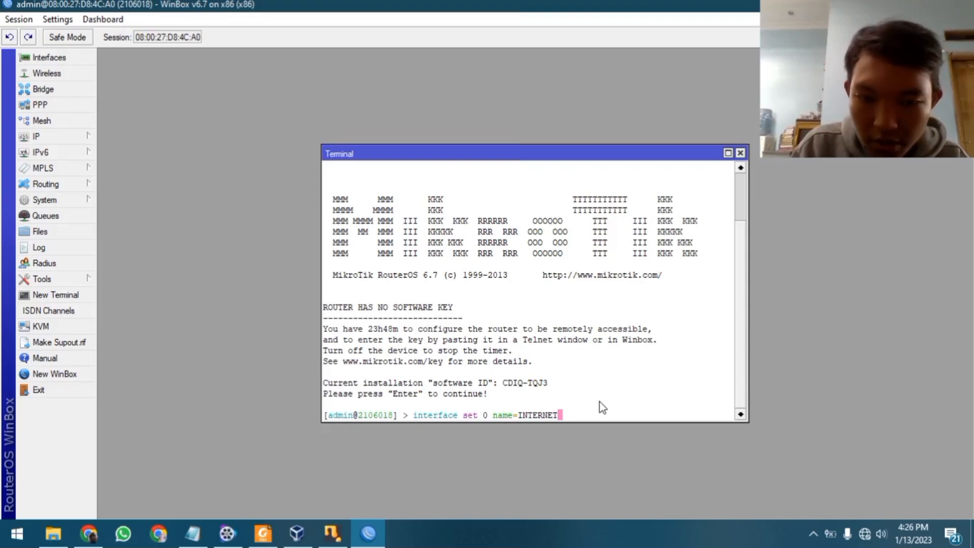
{"action": "key", "text": "Return"}
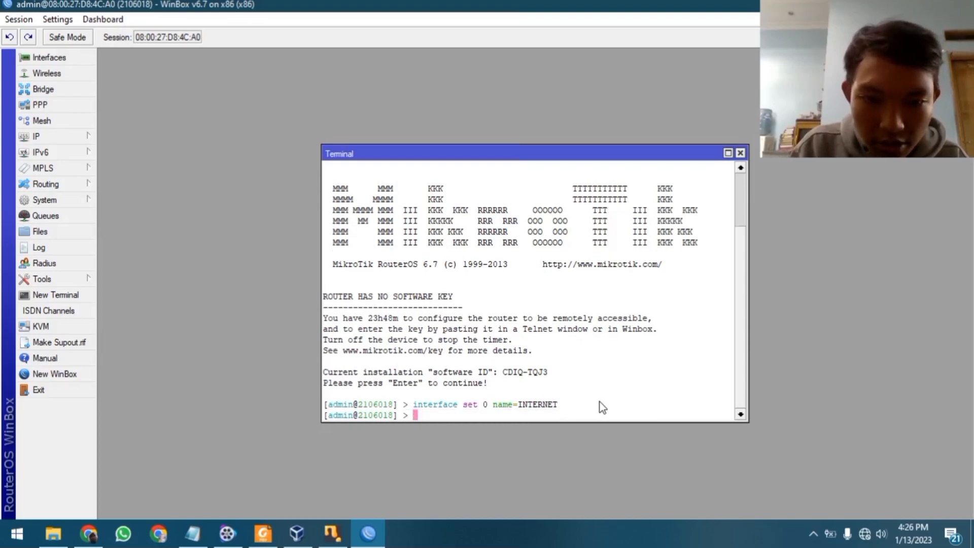
{"action": "type", "text": "interface "}
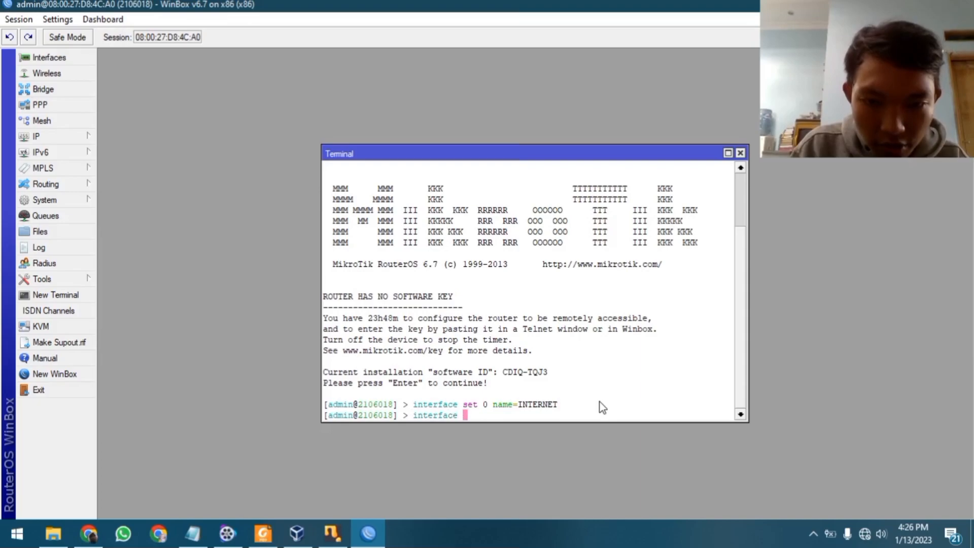
{"action": "type", "text": "set"}
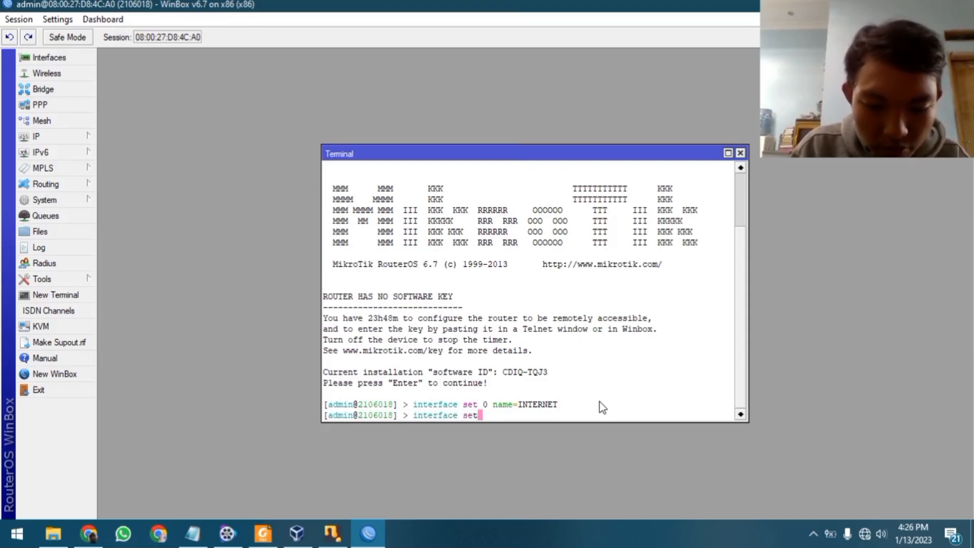
{"action": "type", "text": " 1 name"}
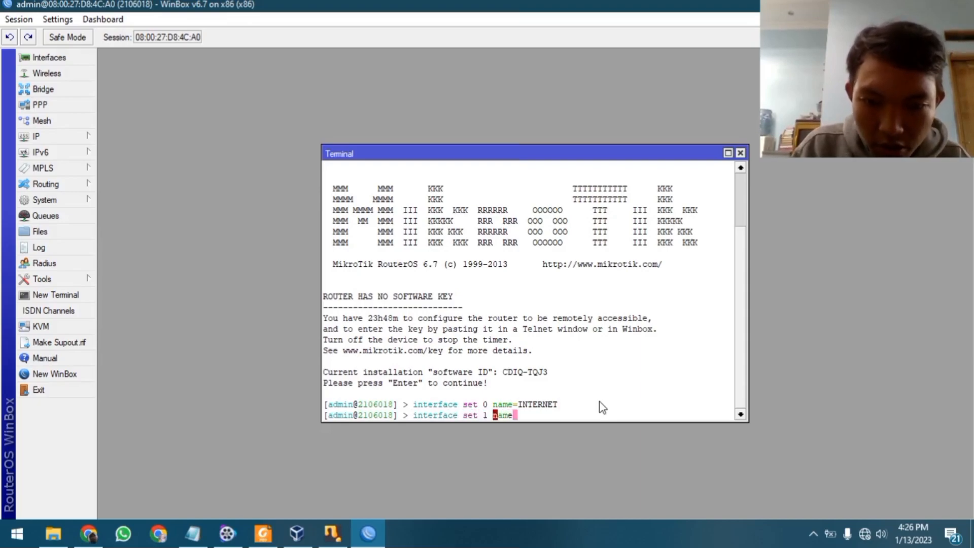
{"action": "type", "text": "="}
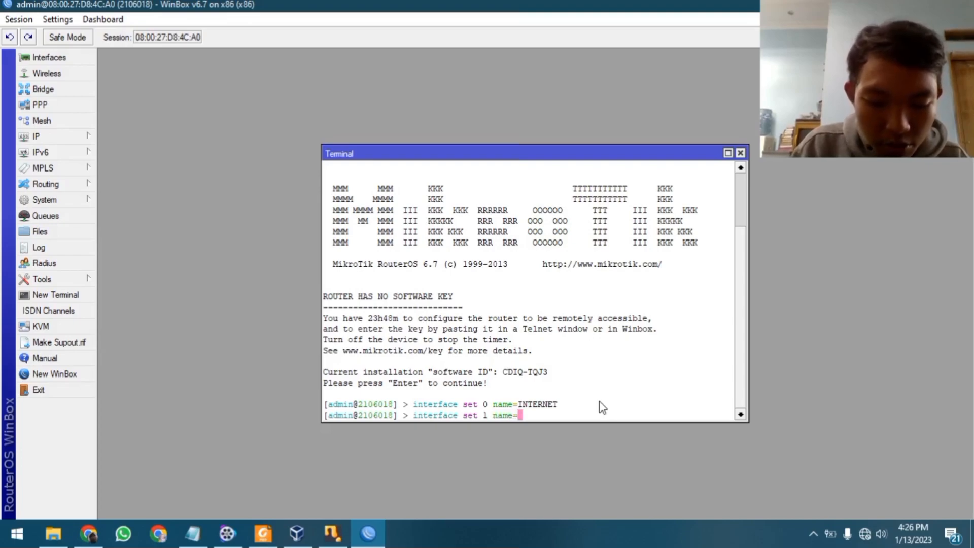
{"action": "type", "text": "LAN"}
{"action": "key", "text": "Return"}
{"action": "type", "text": "interface "}
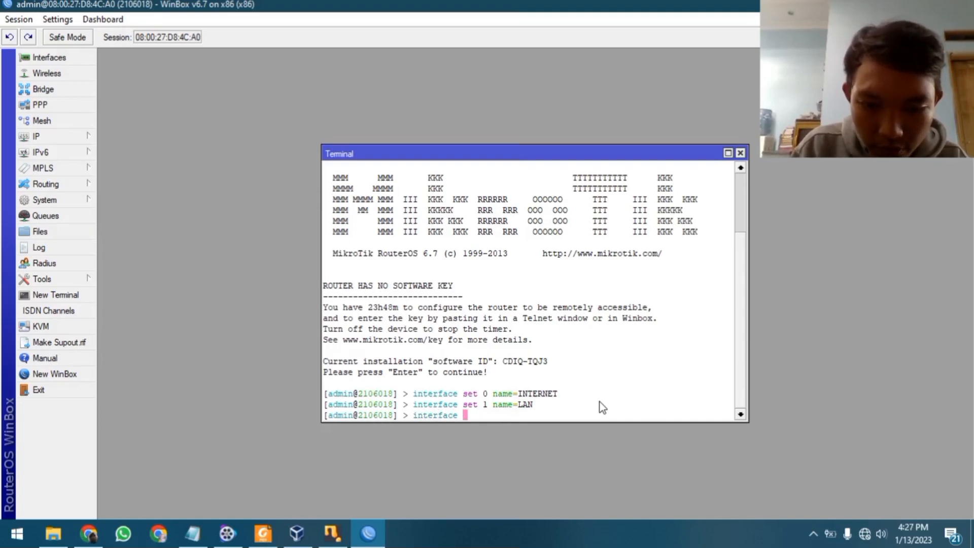
{"action": "type", "text": "set 2 na"}
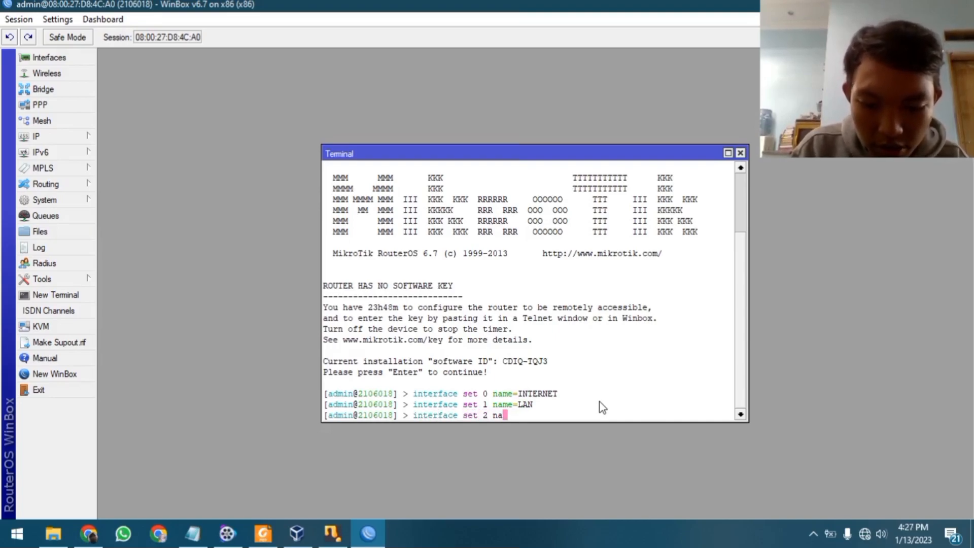
{"action": "type", "text": "me="}
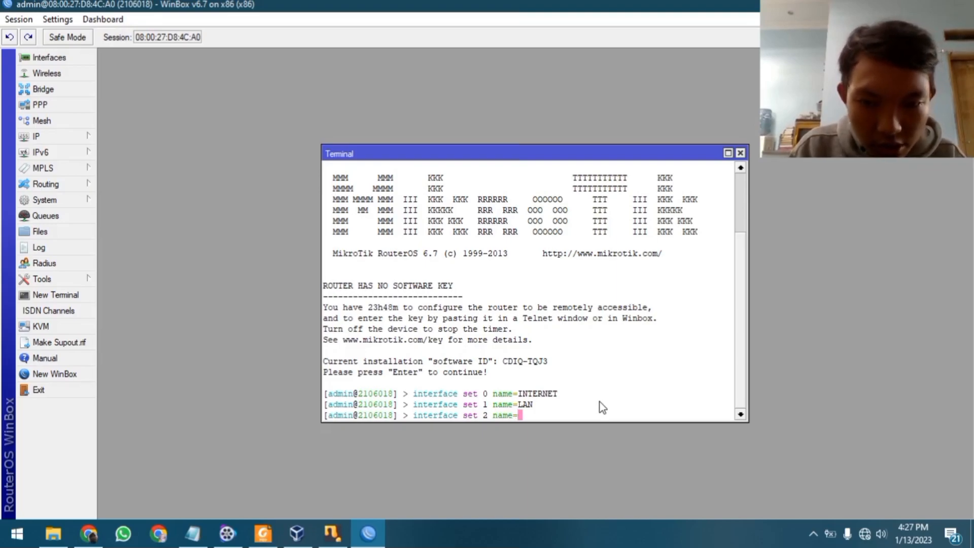
{"action": "type", "text": "HOTSPOT"}
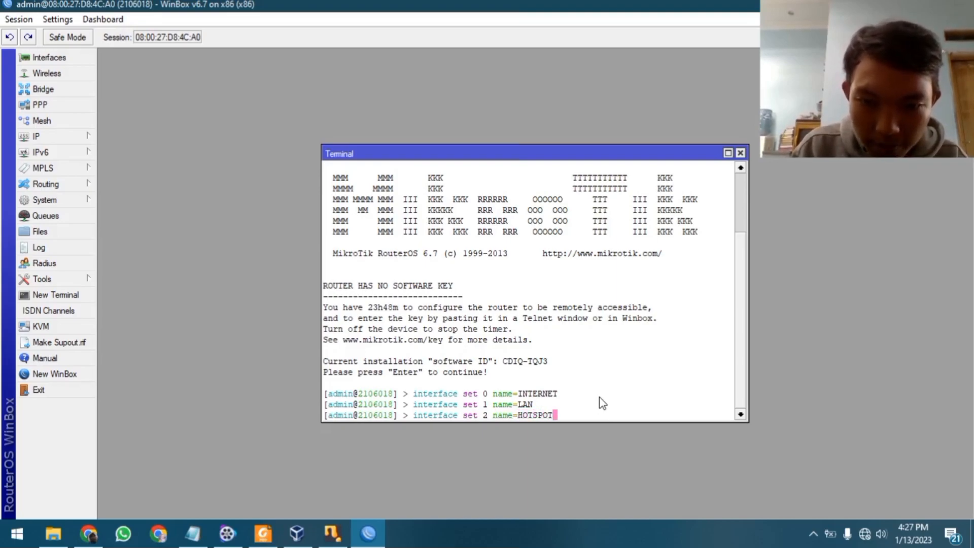
{"action": "key", "text": "Return"}
Run 'interface print' to confirm the new interface names
{"action": "type", "text": "interface print"}
{"action": "key", "text": "Return"}
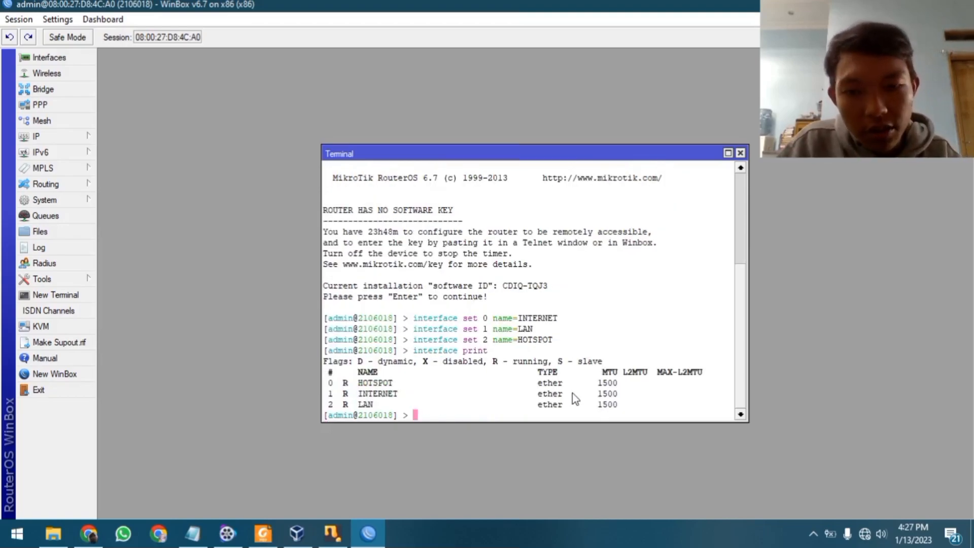
{"action": "left_click_drag", "start_coordinate": [358, 381], "coordinate": [412, 403]}
{"action": "left_click", "coordinate": [413, 398]}
{"action": "left_click", "coordinate": [606, 332]}
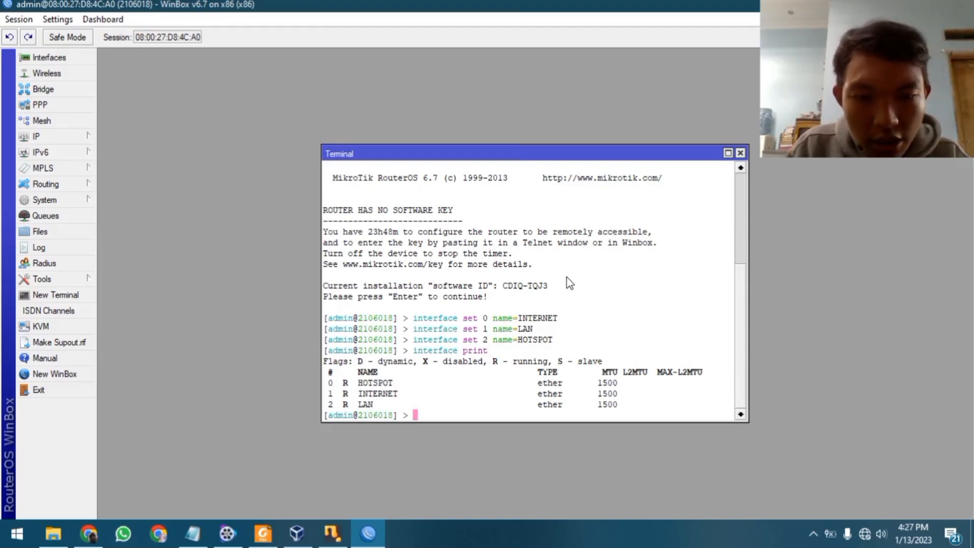
Review the ip address add lines in the konfigurasi-hotspot notes
{"action": "left_click", "coordinate": [199, 532]}
{"action": "left_click_drag", "start_coordinate": [539, 152], "coordinate": [600, 128]}
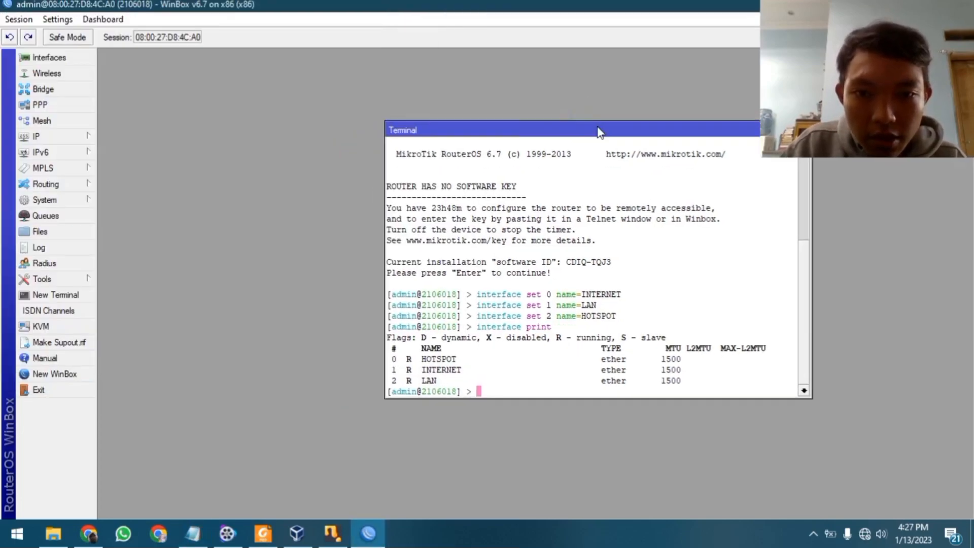
{"action": "left_click", "coordinate": [194, 534]}
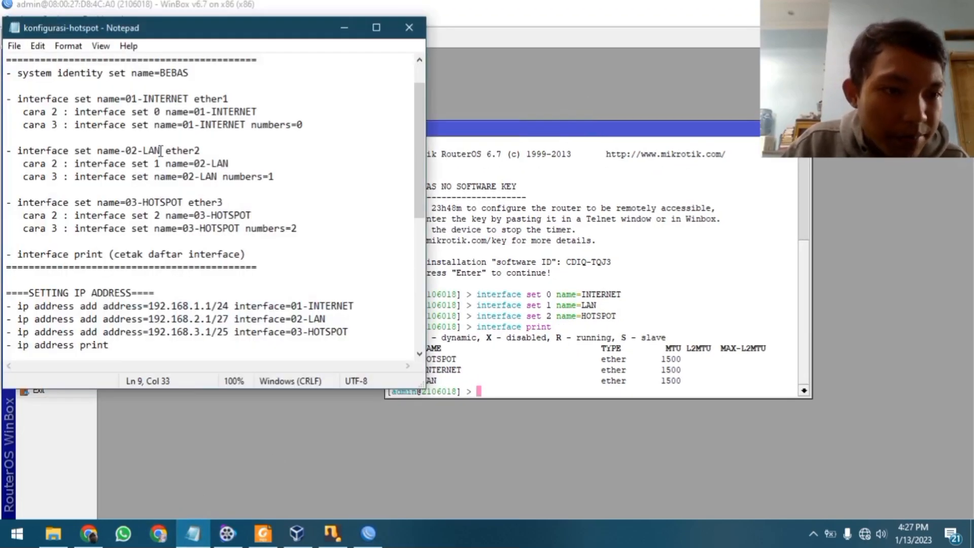
{"action": "scroll", "coordinate": [161, 152], "scroll_direction": "down", "scroll_amount": 3}
{"action": "left_click", "coordinate": [241, 215]}
{"action": "left_click_drag", "start_coordinate": [11, 189], "coordinate": [317, 216]}
{"action": "left_click", "coordinate": [263, 216]}
{"action": "left_click_drag", "start_coordinate": [29, 190], "coordinate": [206, 214]}
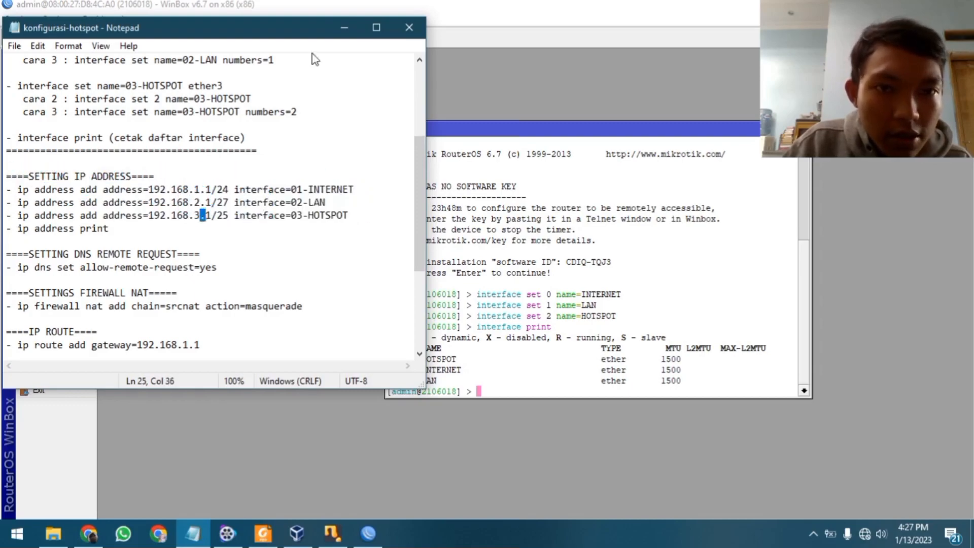
{"action": "left_click", "coordinate": [344, 26]}
Run 'ip address add address=192.168.1.1/24 interface=INTERNET', checking the /24 prefix in the notes
{"action": "type", "text": "ip address add address=192"}
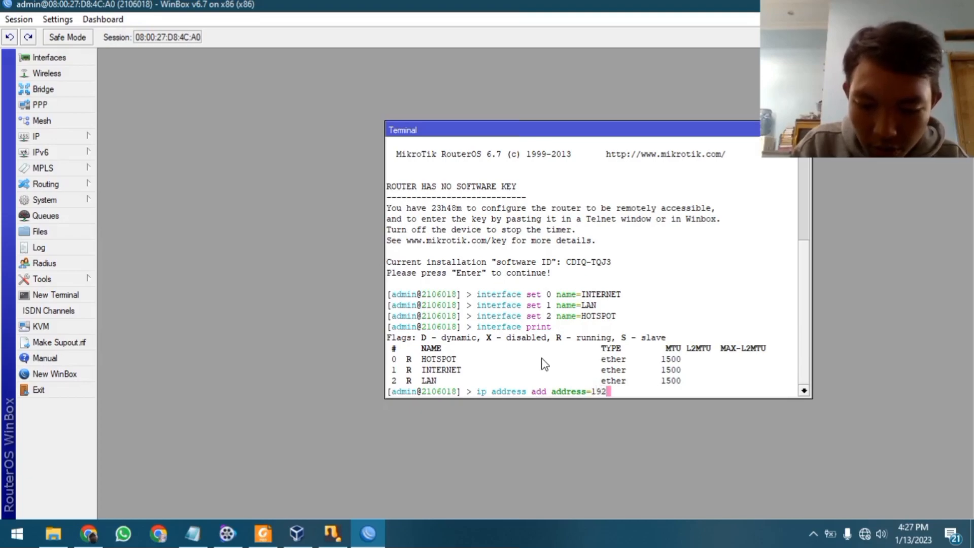
{"action": "type", "text": ".168"}
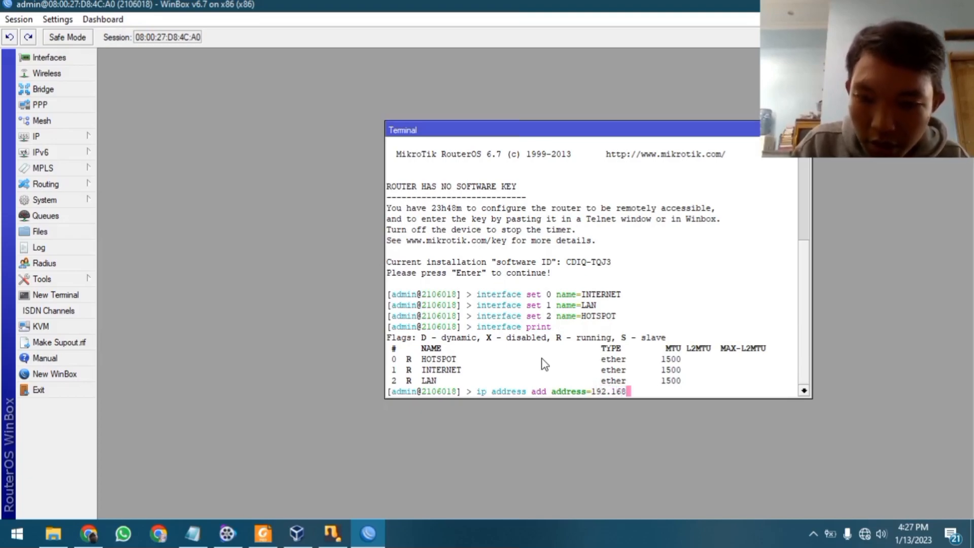
{"action": "type", "text": ".1.1"}
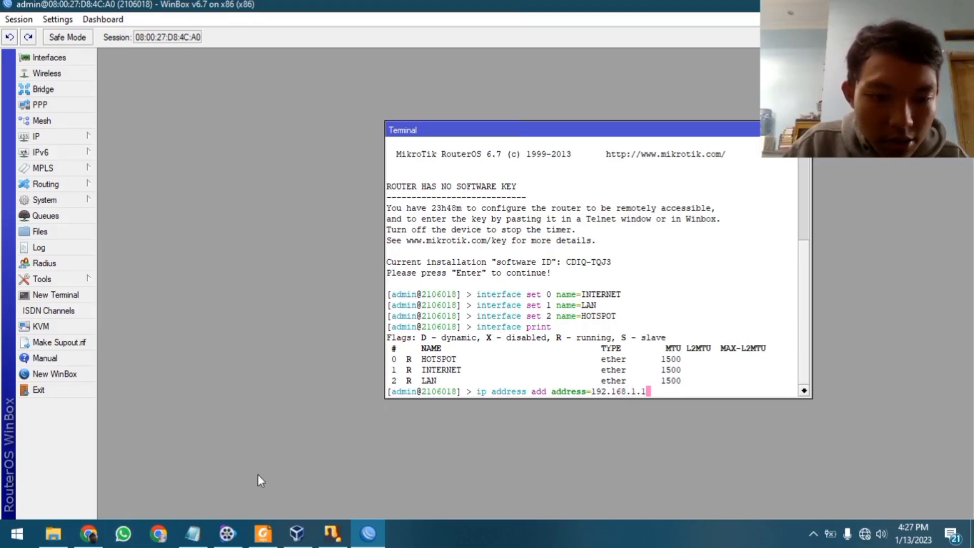
{"action": "left_click", "coordinate": [195, 534]}
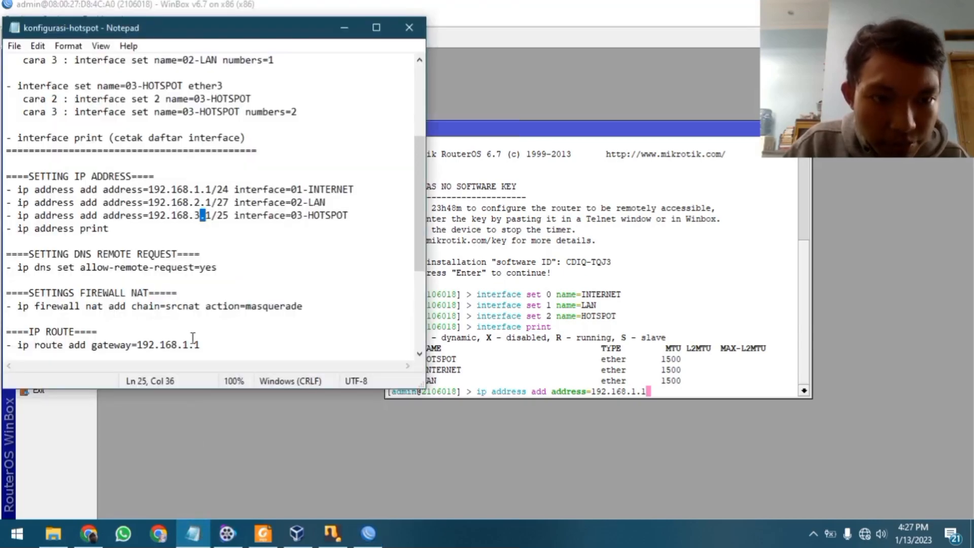
{"action": "left_click_drag", "start_coordinate": [229, 229], "coordinate": [217, 228]}
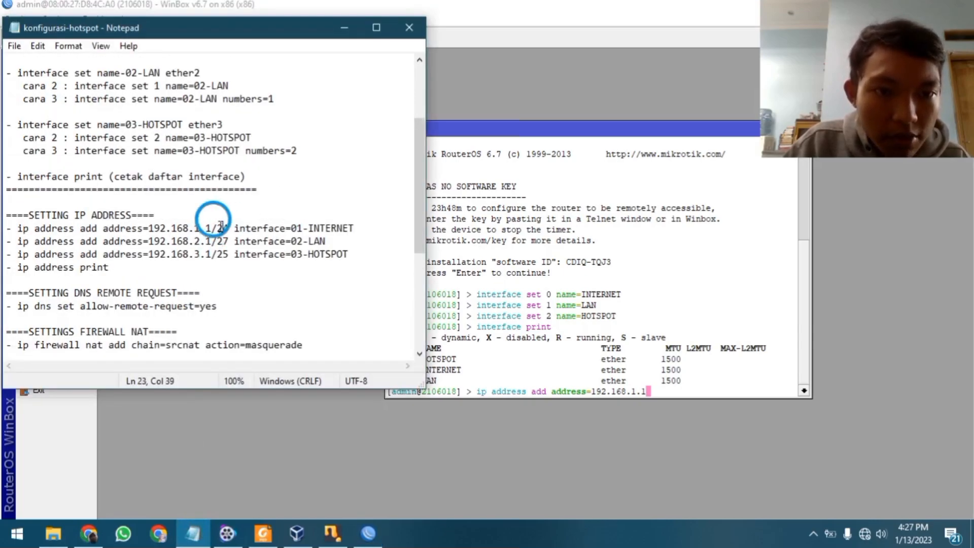
{"action": "left_click", "coordinate": [251, 241]}
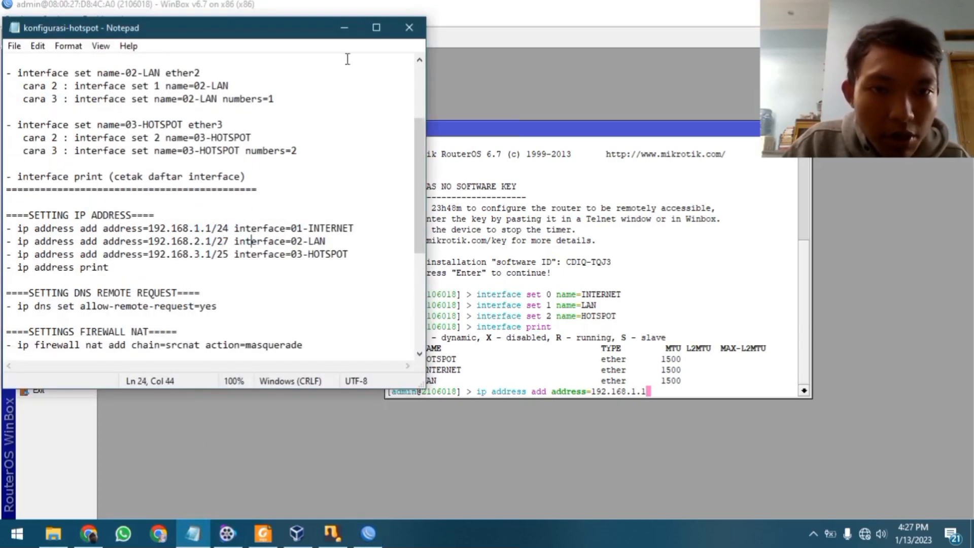
{"action": "left_click", "coordinate": [345, 28]}
{"action": "type", "text": "/2"}
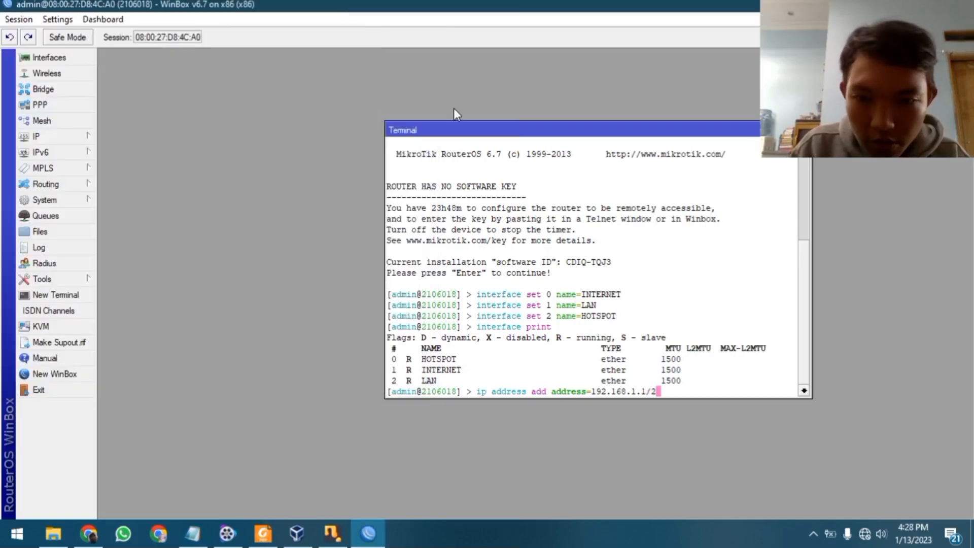
{"action": "type", "text": "4 interface="}
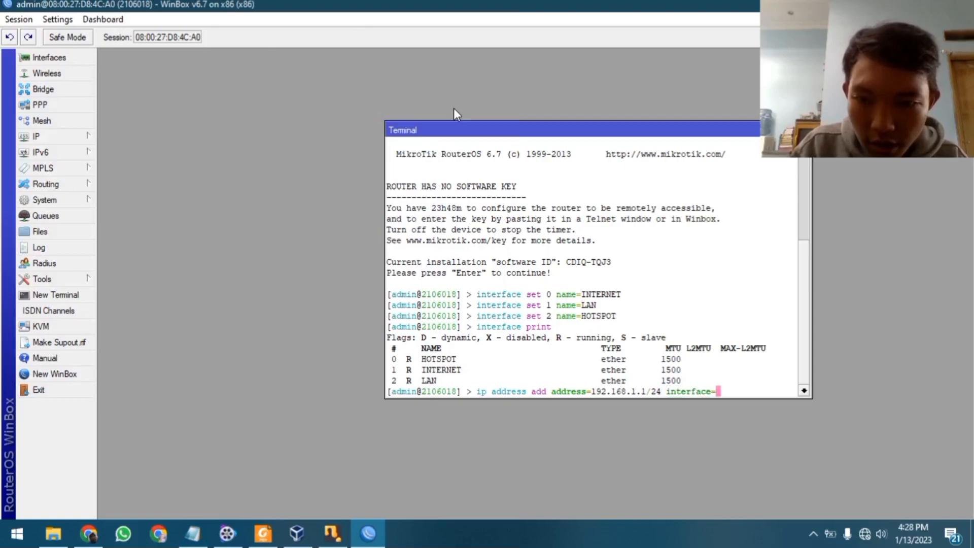
{"action": "type", "text": "INTERNET"}
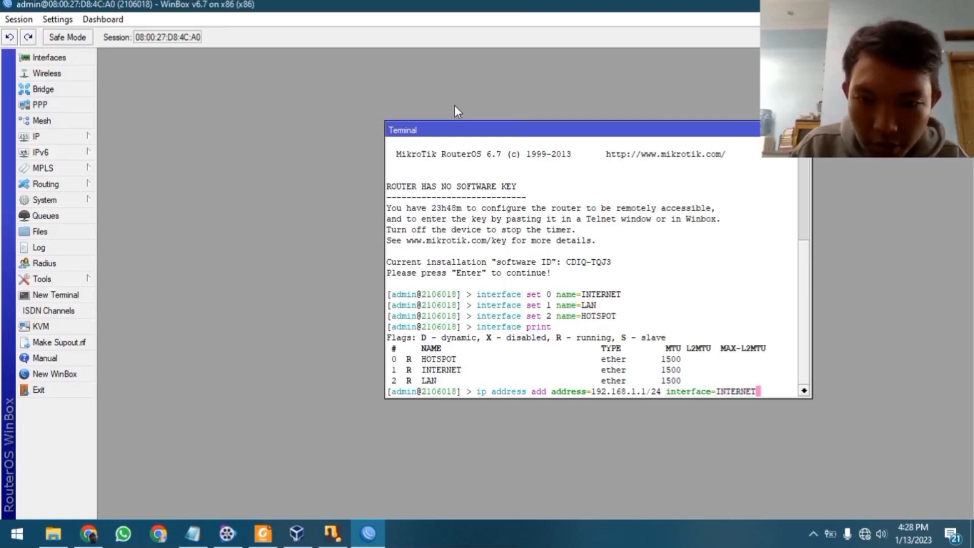
{"action": "key", "text": "Return"}
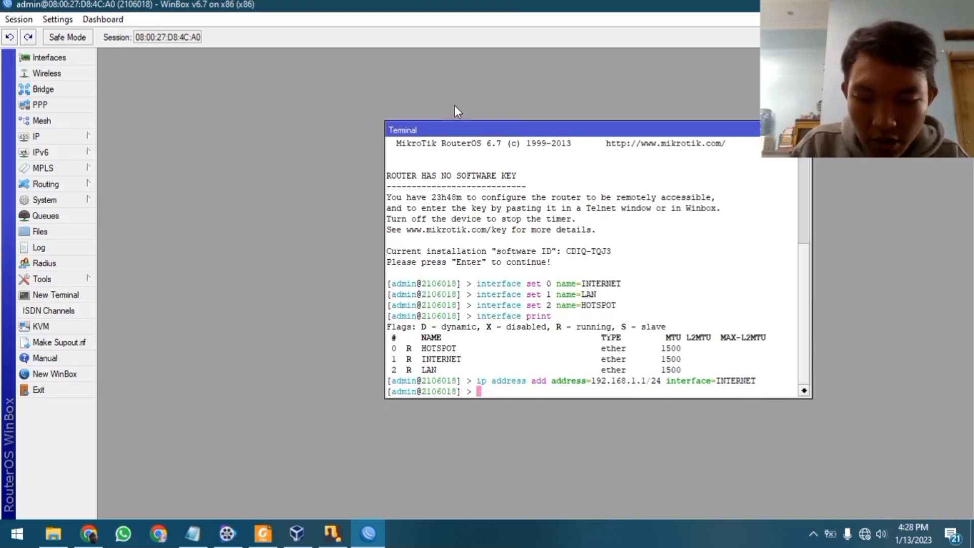
Start the LAN address command for 192.168.2.1 and check its /27 prefix in the notes
{"action": "type", "text": "ip address add address="}
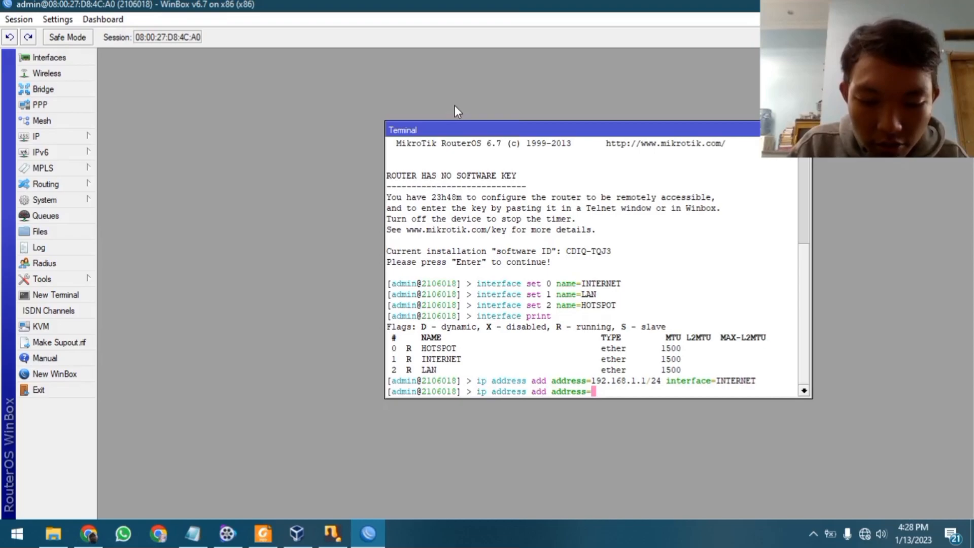
{"action": "type", "text": "192."}
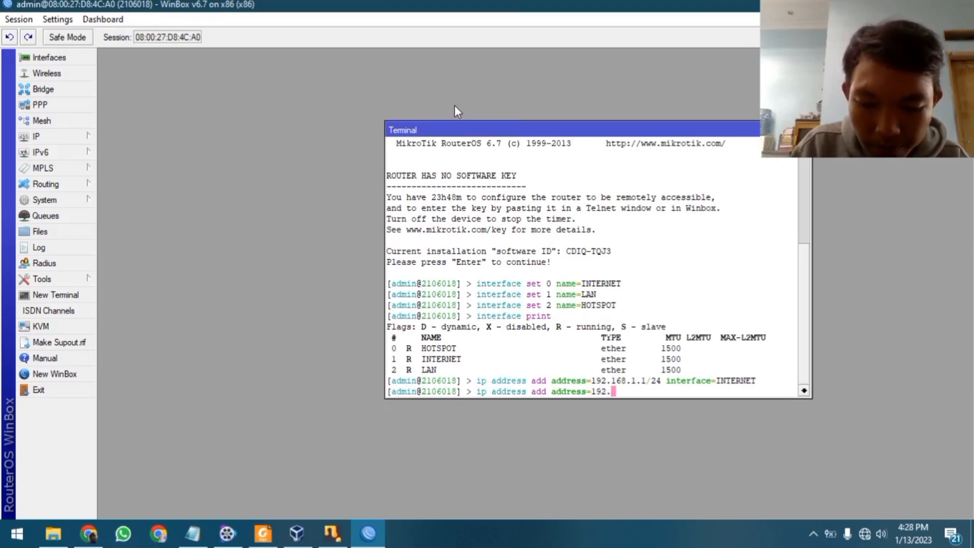
{"action": "type", "text": "168.2.1"}
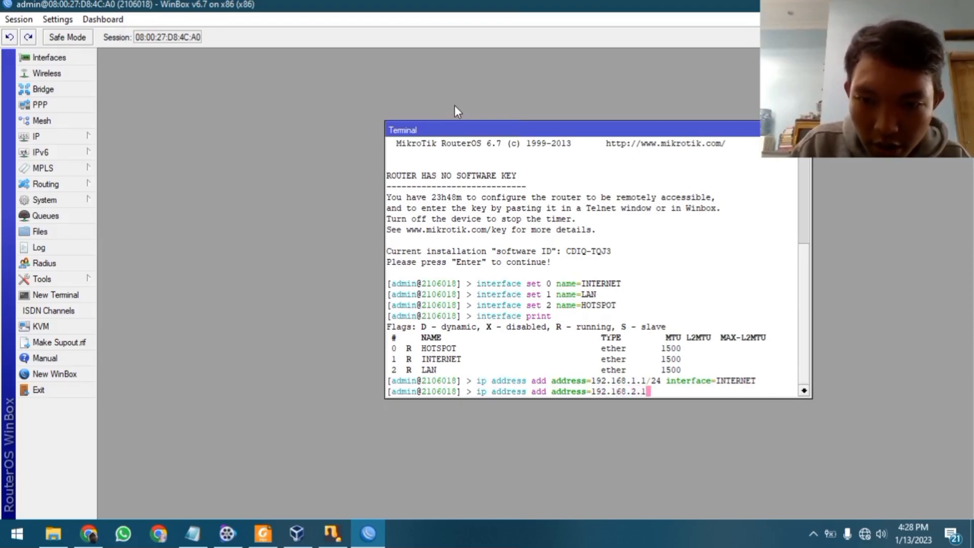
{"action": "type", "text": "/"}
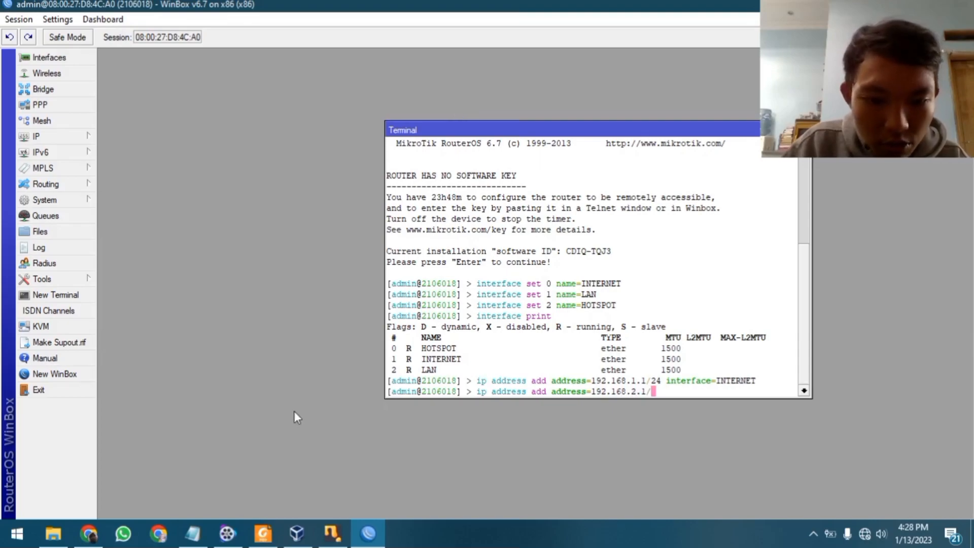
{"action": "left_click", "coordinate": [193, 534]}
{"action": "scroll", "coordinate": [234, 153], "scroll_direction": "down", "scroll_amount": 1}
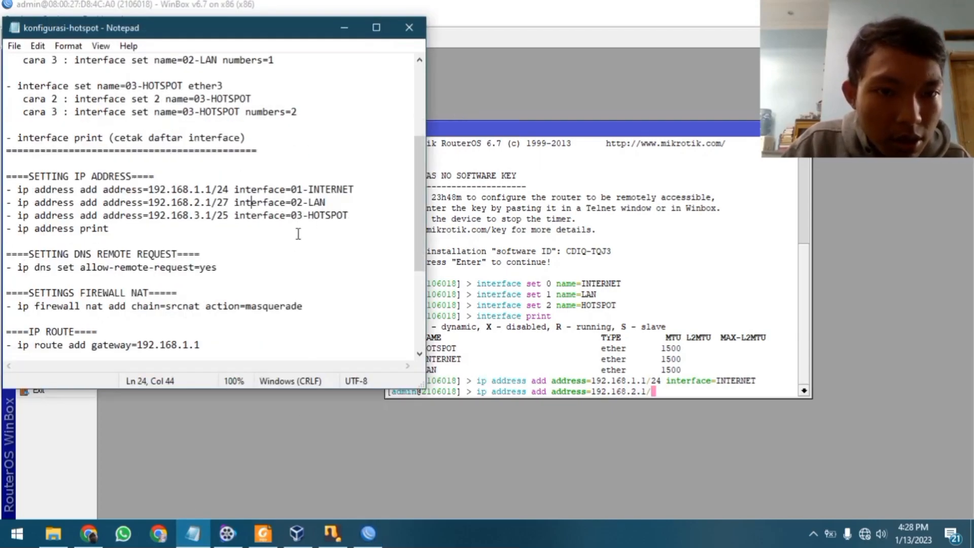
{"action": "double_click", "coordinate": [222, 202]}
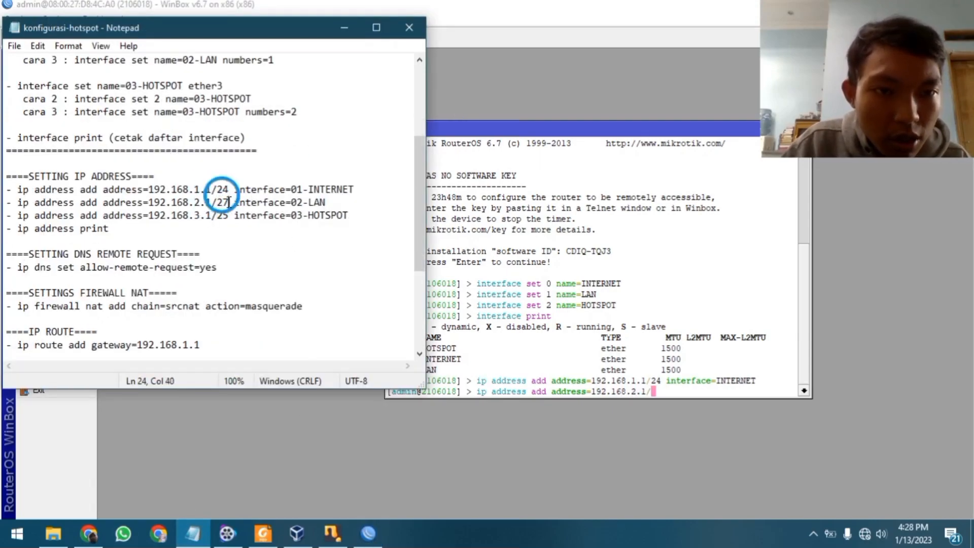
{"action": "left_click", "coordinate": [274, 215]}
{"action": "left_click", "coordinate": [219, 202]}
{"action": "double_click", "coordinate": [218, 203]}
{"action": "left_click", "coordinate": [218, 203]}
{"action": "double_click", "coordinate": [221, 203]}
Finish adding 192.168.2.1/27 on interface LAN after checking the assignment PDF
{"action": "left_click", "coordinate": [263, 533]}
{"action": "scroll", "coordinate": [390, 284], "scroll_direction": "down", "scroll_amount": 2}
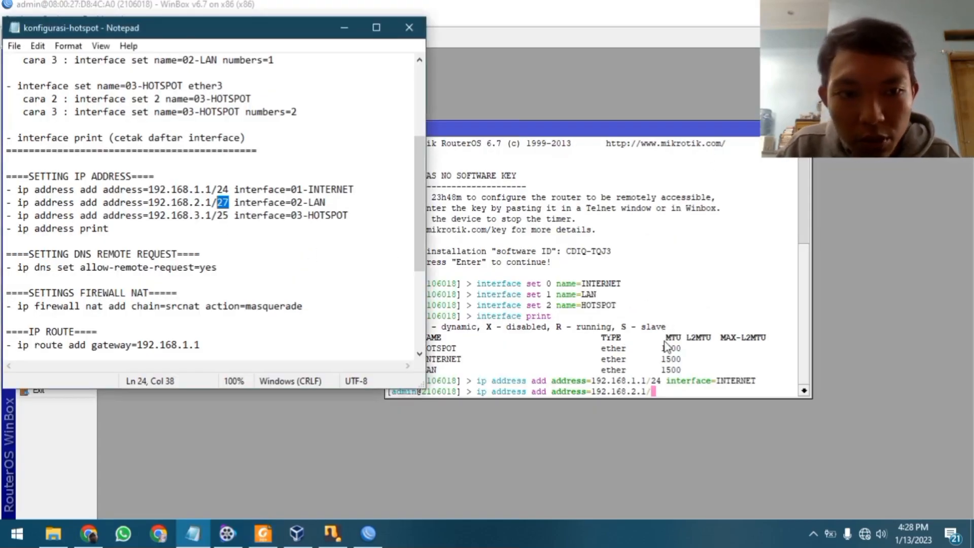
{"action": "left_click", "coordinate": [675, 373]}
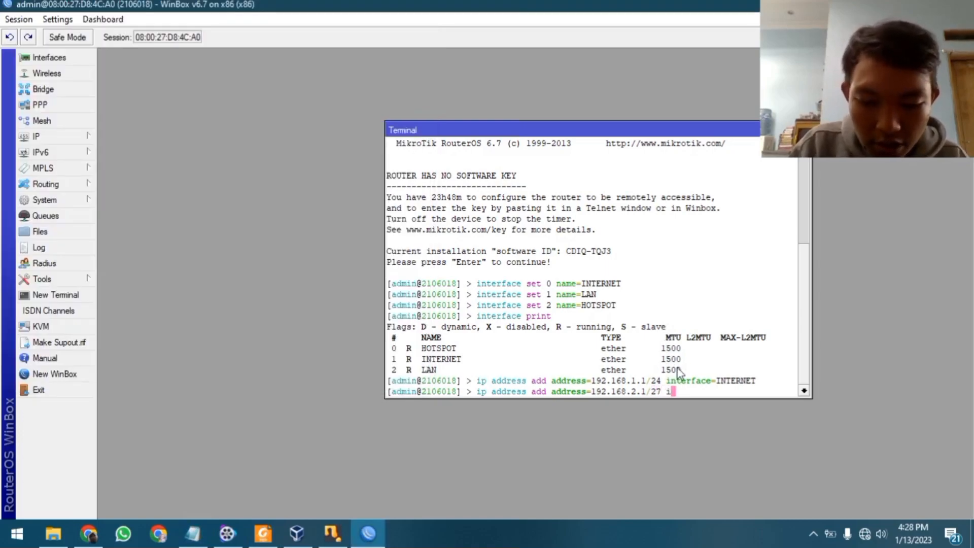
{"action": "type", "text": "rface="}
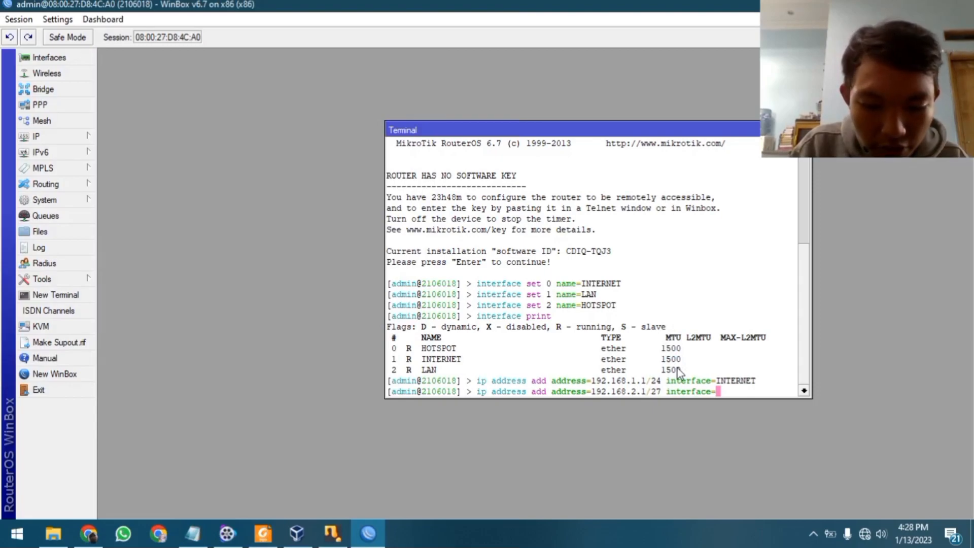
{"action": "type", "text": "LAN"}
{"action": "key", "text": "Return"}
Add 192.168.3.1/25 on interface HOTSPOT, confirming the prefix in the notes
{"action": "type", "text": "ip address add address=192.168.3.1/"}
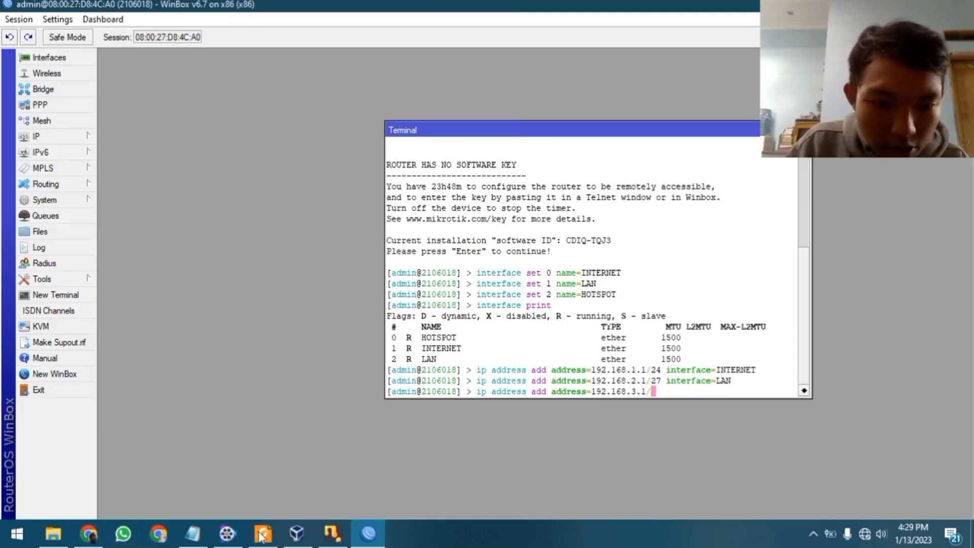
{"action": "left_click", "coordinate": [193, 534]}
{"action": "double_click", "coordinate": [224, 216]}
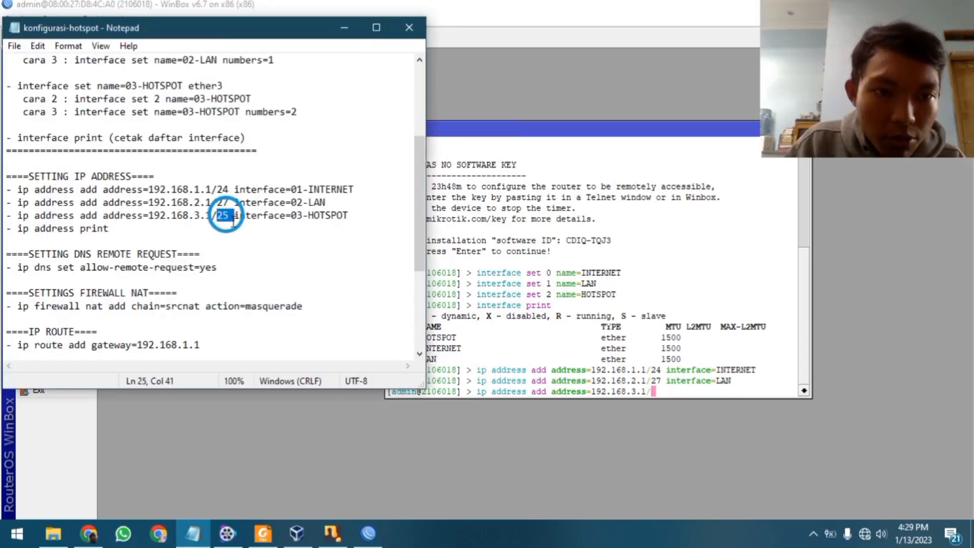
{"action": "left_click", "coordinate": [291, 216]}
{"action": "left_click", "coordinate": [331, 222]}
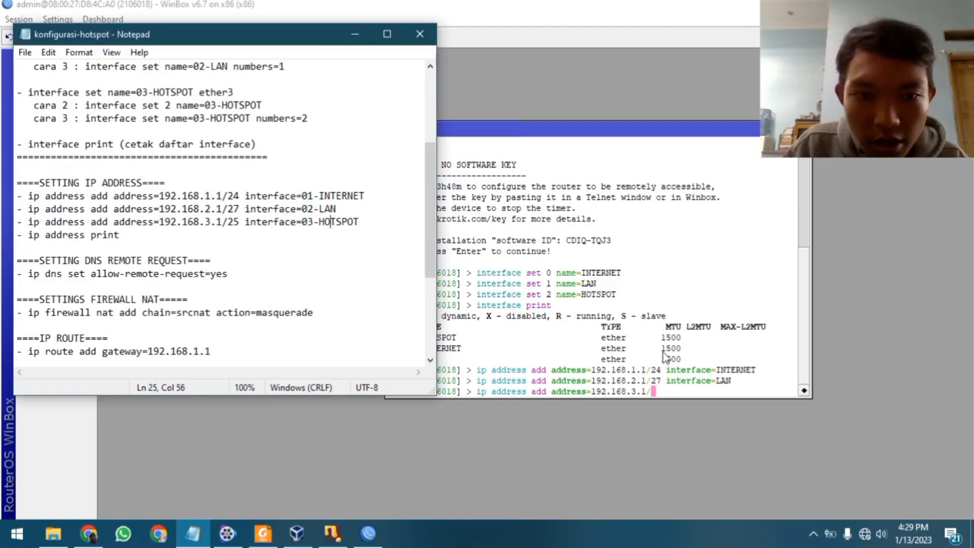
{"action": "left_click", "coordinate": [228, 222]}
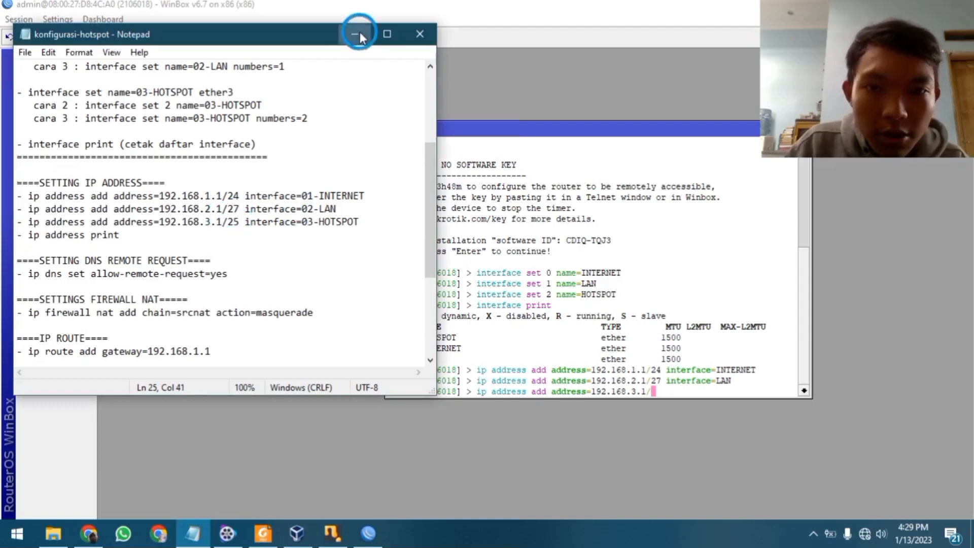
{"action": "left_click", "coordinate": [357, 33]}
{"action": "type", "text": "25 "}
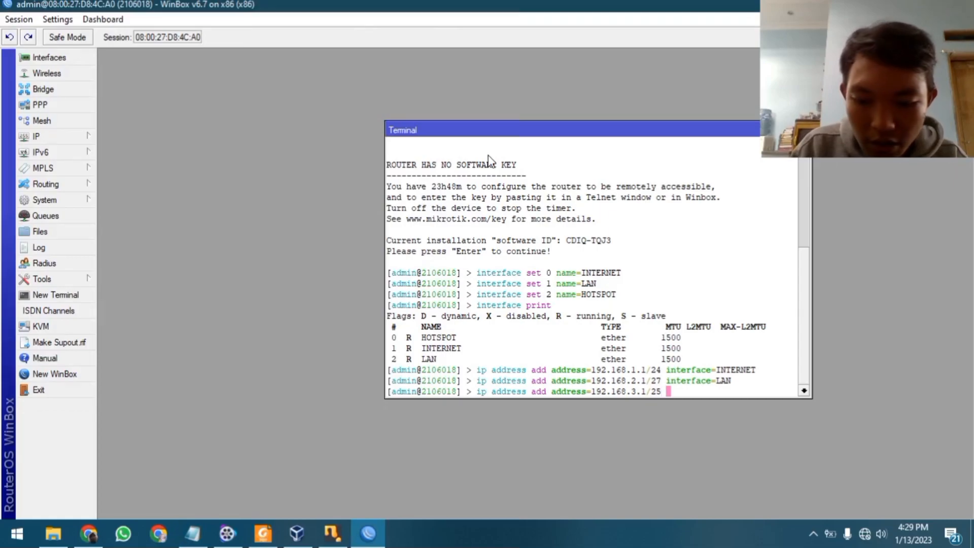
{"action": "type", "text": "interface="}
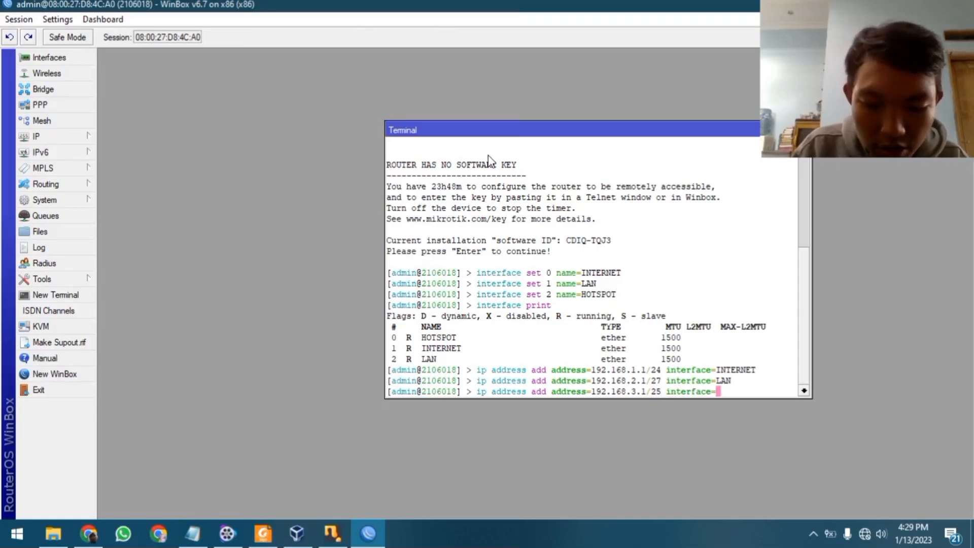
{"action": "type", "text": "HOTSPO"}
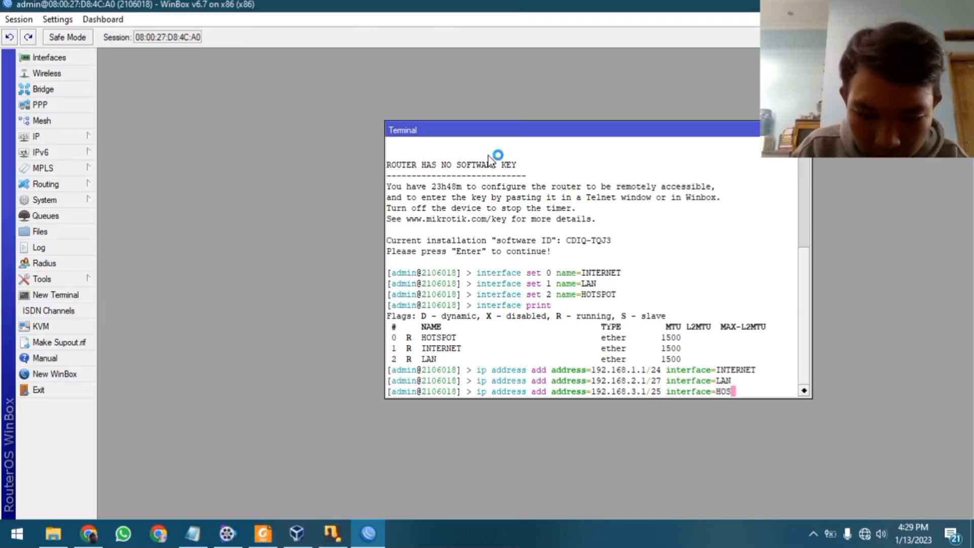
{"action": "type", "text": "T"}
{"action": "key", "text": "Return"}
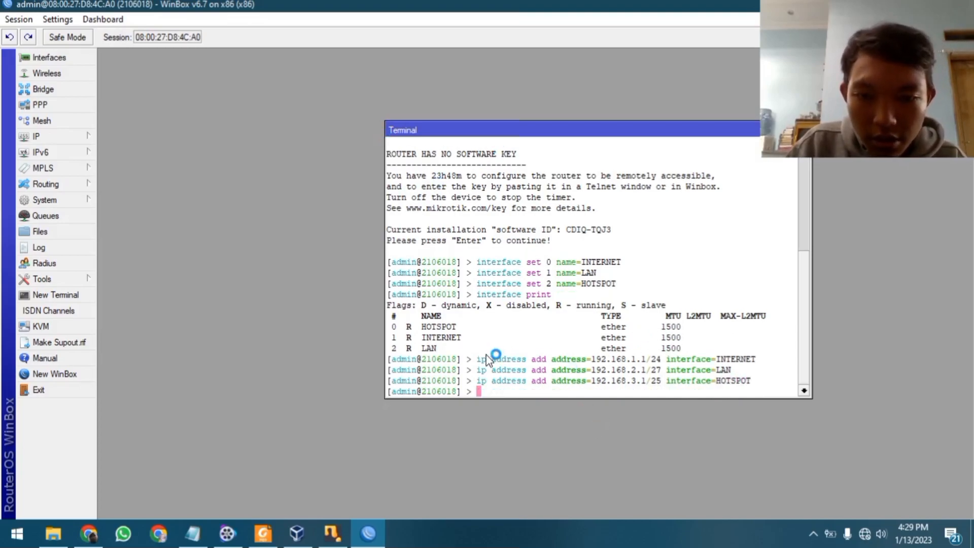
Run 'ip address print' to list all three interface addresses
{"action": "left_click_drag", "start_coordinate": [684, 132], "coordinate": [609, 131]}
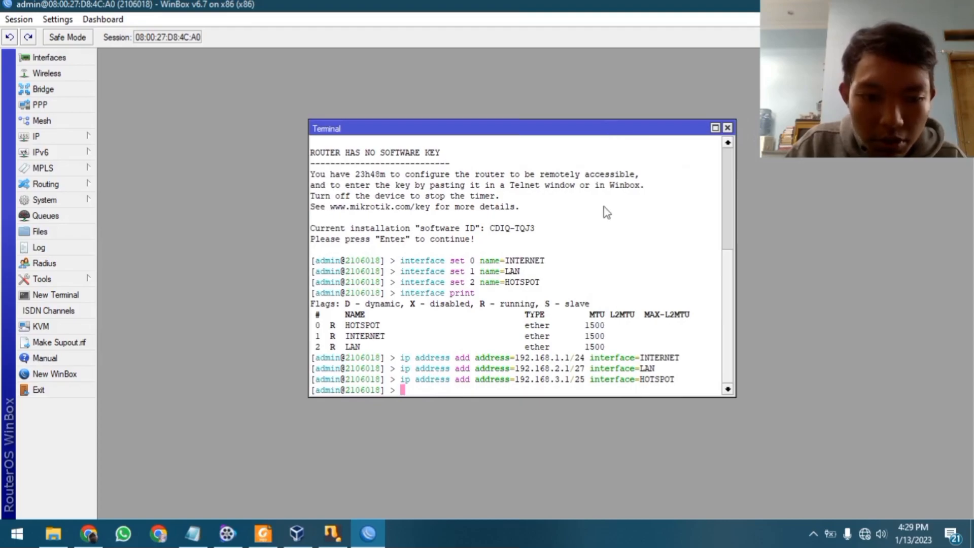
{"action": "type", "text": "ip "}
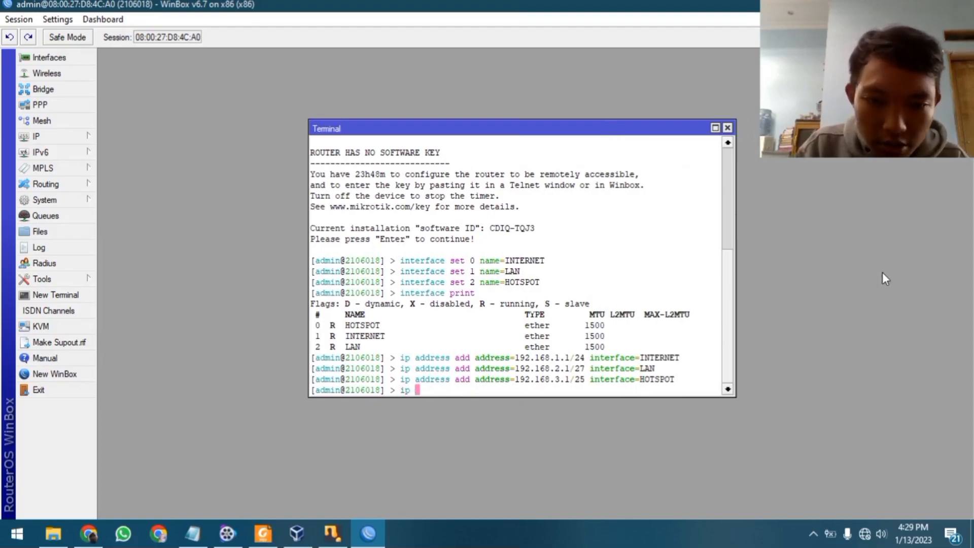
{"action": "type", "text": "address print"}
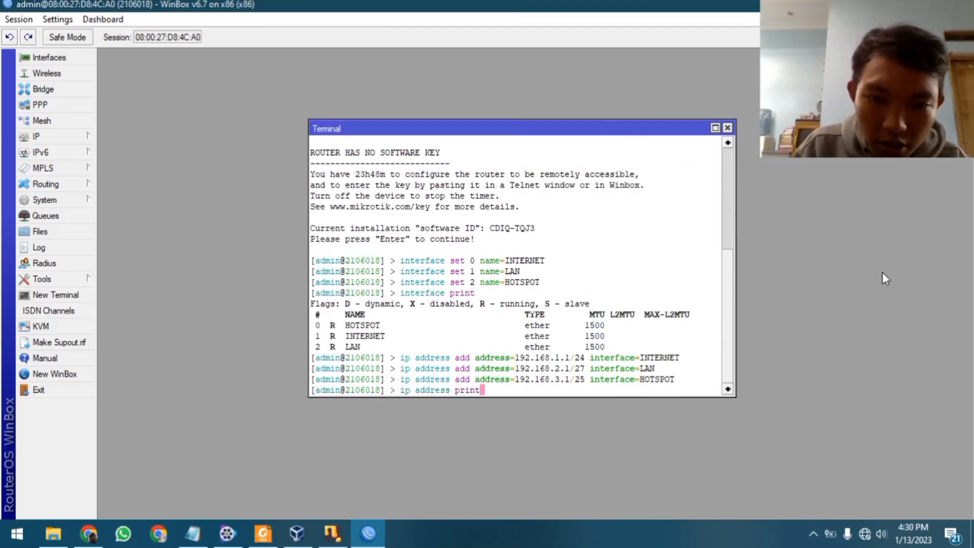
{"action": "key", "text": "Return"}
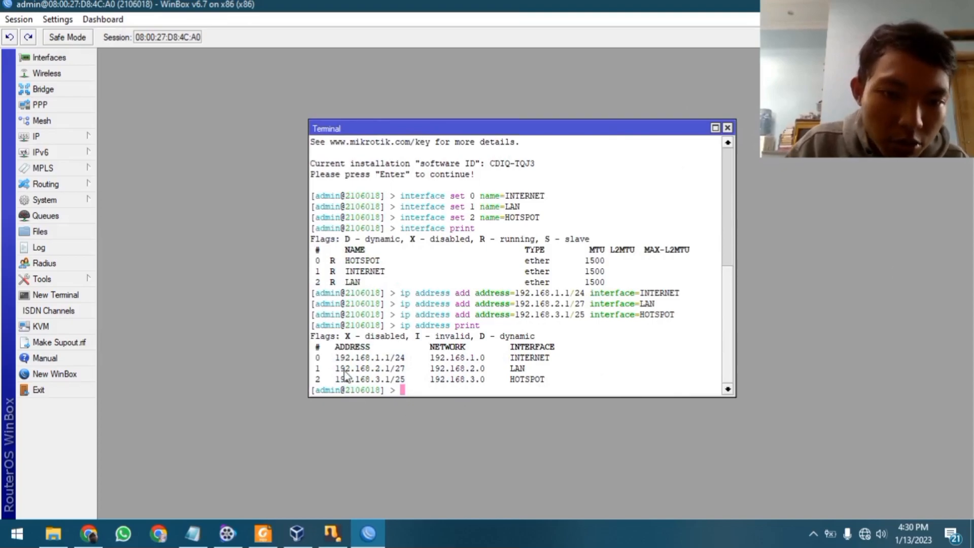
{"action": "left_click_drag", "start_coordinate": [315, 358], "coordinate": [522, 383]}
{"action": "left_click_drag", "start_coordinate": [361, 369], "coordinate": [406, 375]}
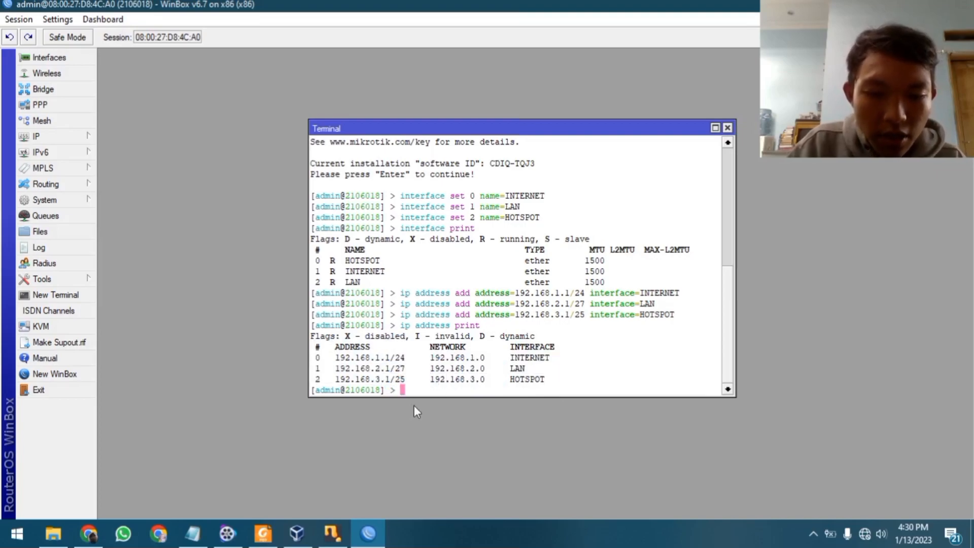
Check the notes, then run 'ip dns set allow-remote-requests=yes' to enable remote DNS requests
{"action": "left_click", "coordinate": [192, 533]}
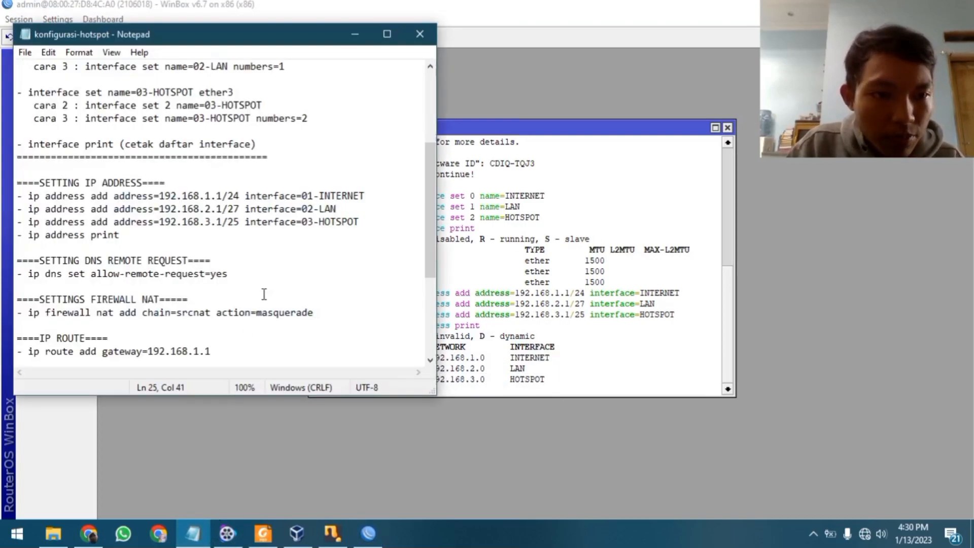
{"action": "scroll", "coordinate": [274, 193], "scroll_direction": "down", "scroll_amount": 1}
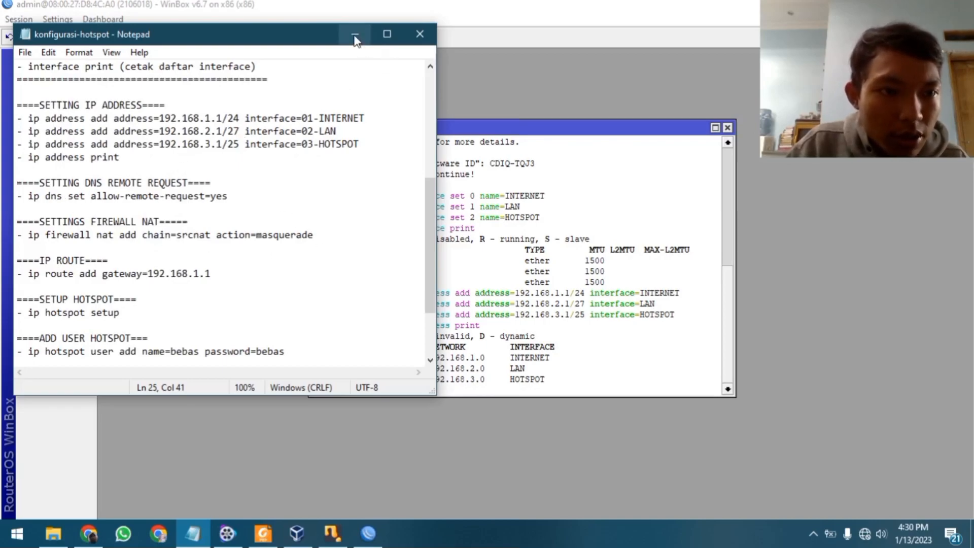
{"action": "left_click_drag", "start_coordinate": [41, 194], "coordinate": [97, 197]}
{"action": "left_click", "coordinate": [147, 208]}
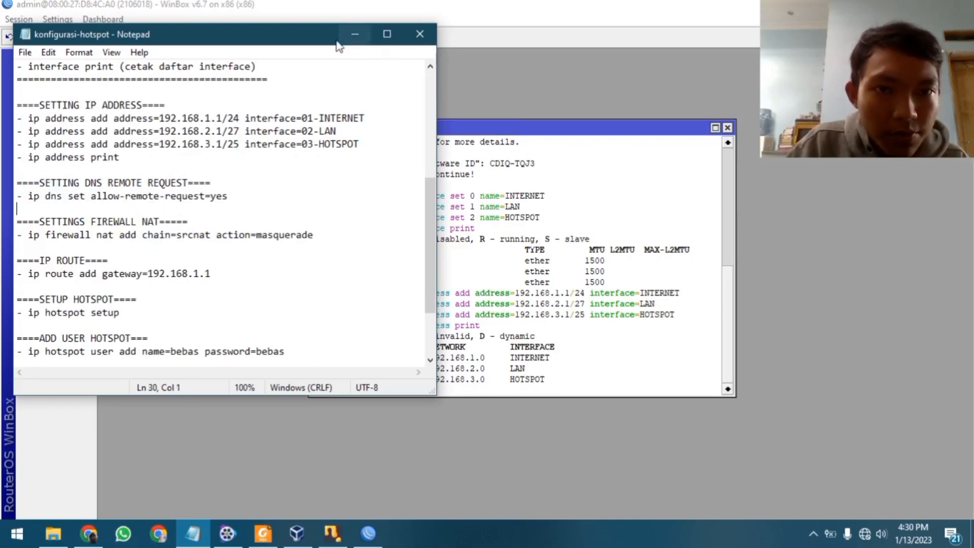
{"action": "left_click", "coordinate": [363, 33]}
{"action": "type", "text": "ip dns set "}
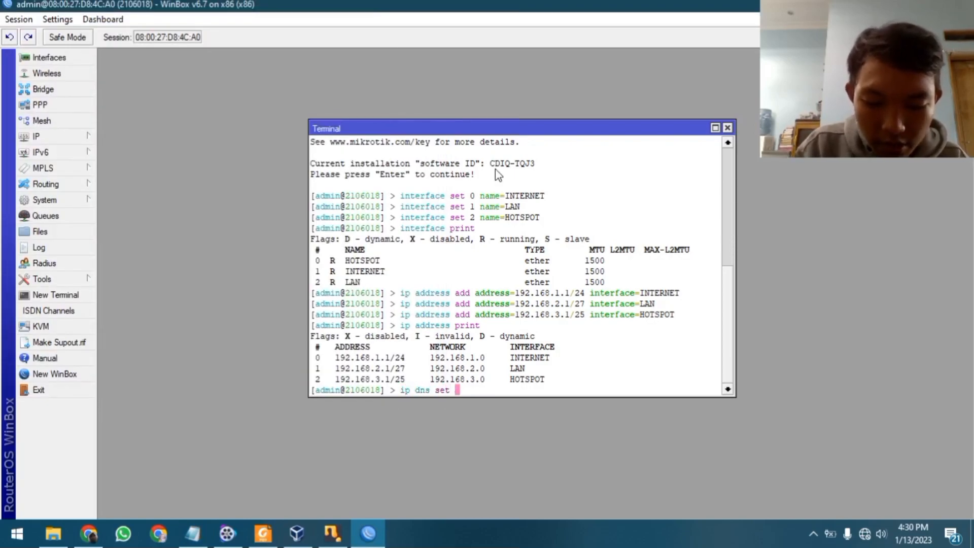
{"action": "type", "text": "allow-remote-requests=yes"}
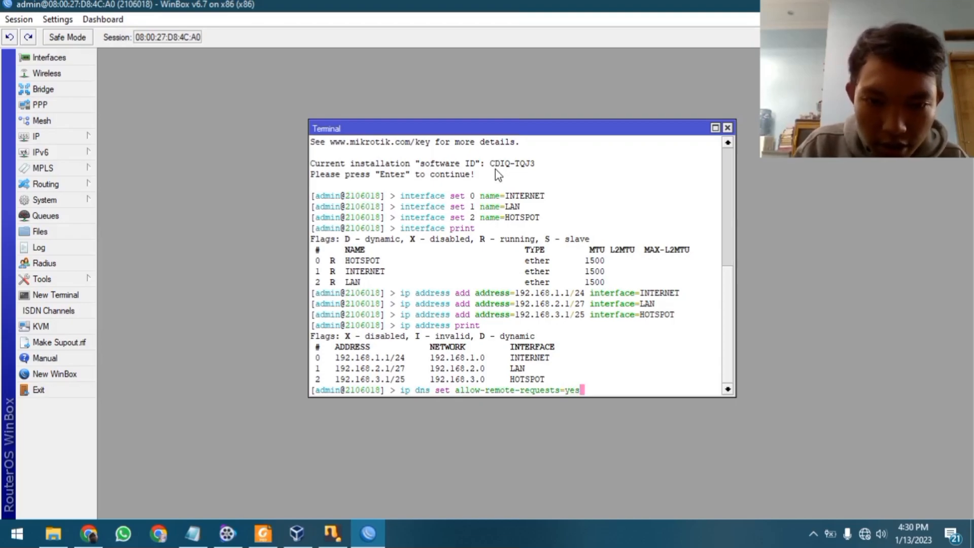
{"action": "key", "text": "Return"}
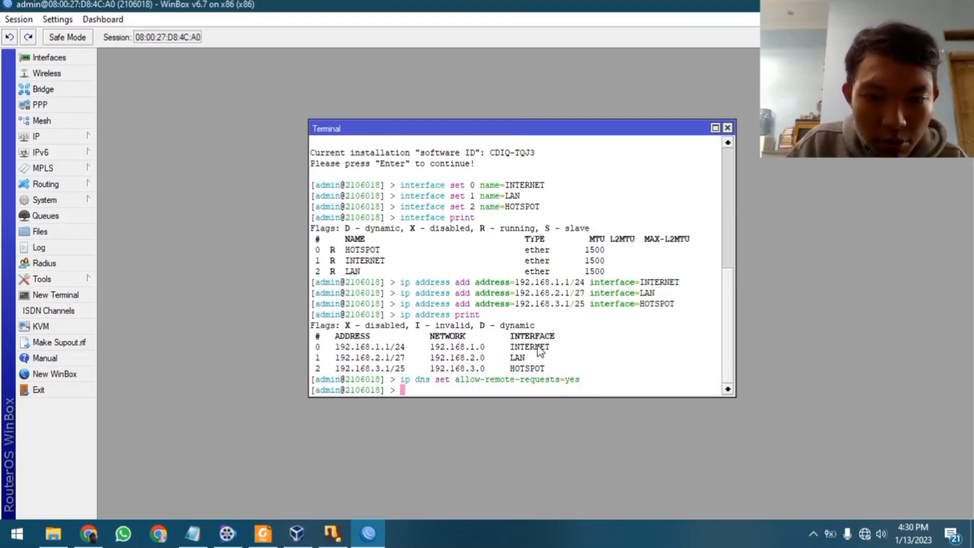
Glance at the notes again and begin typing 'ip firewal' in the Terminal
{"action": "left_click", "coordinate": [188, 541]}
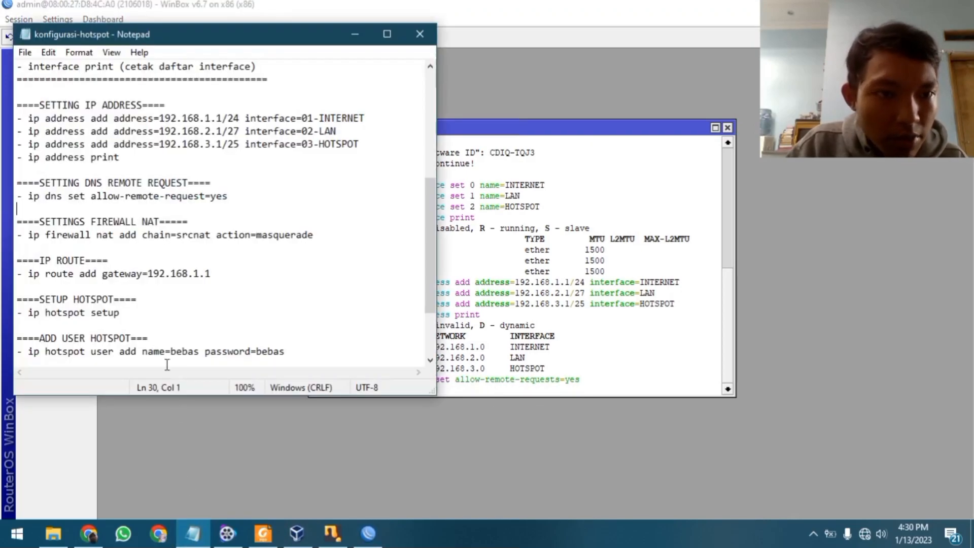
{"action": "scroll", "coordinate": [130, 209], "scroll_direction": "down", "scroll_amount": 1}
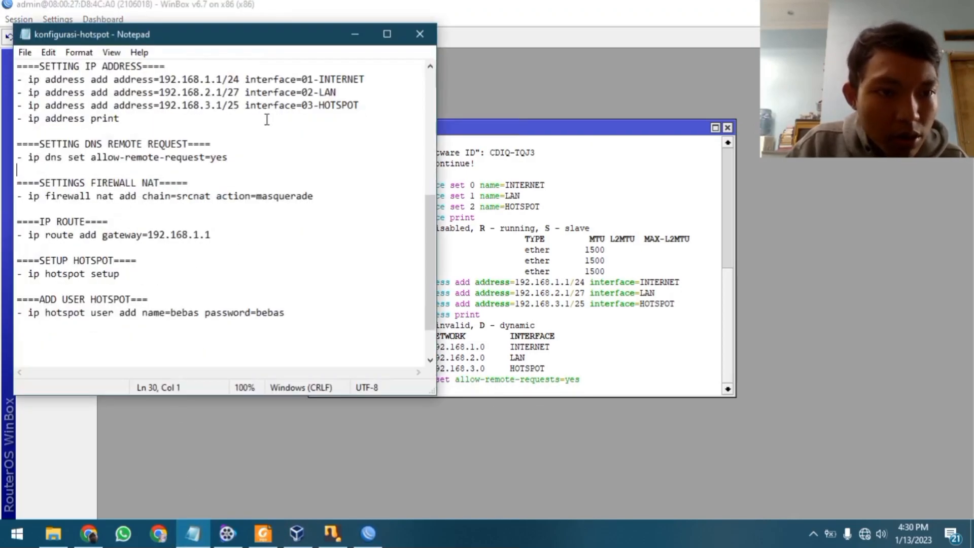
{"action": "left_click", "coordinate": [354, 33]}
{"action": "type", "text": "ip firewall"}
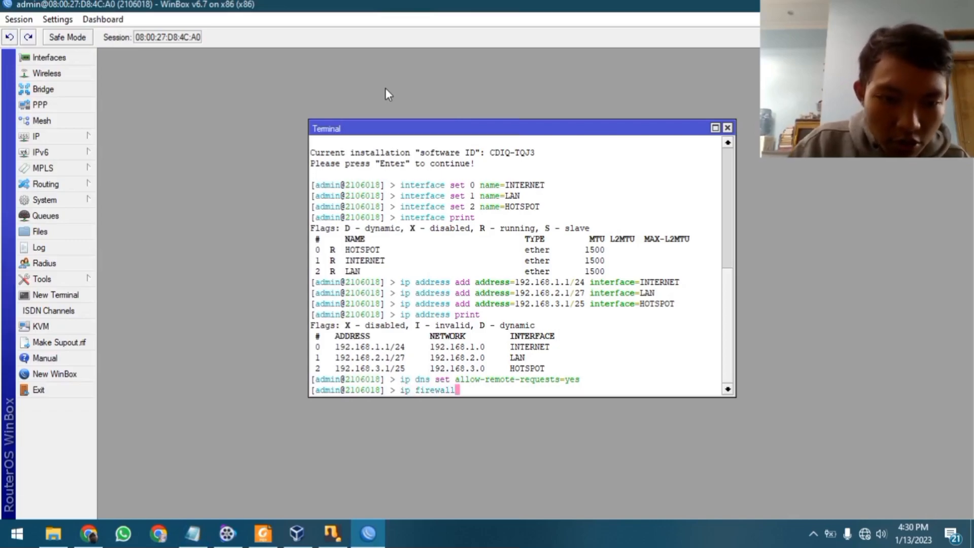
Consult the assignment PDF and read the firewall NAT line in the notes
{"action": "left_click", "coordinate": [263, 533]}
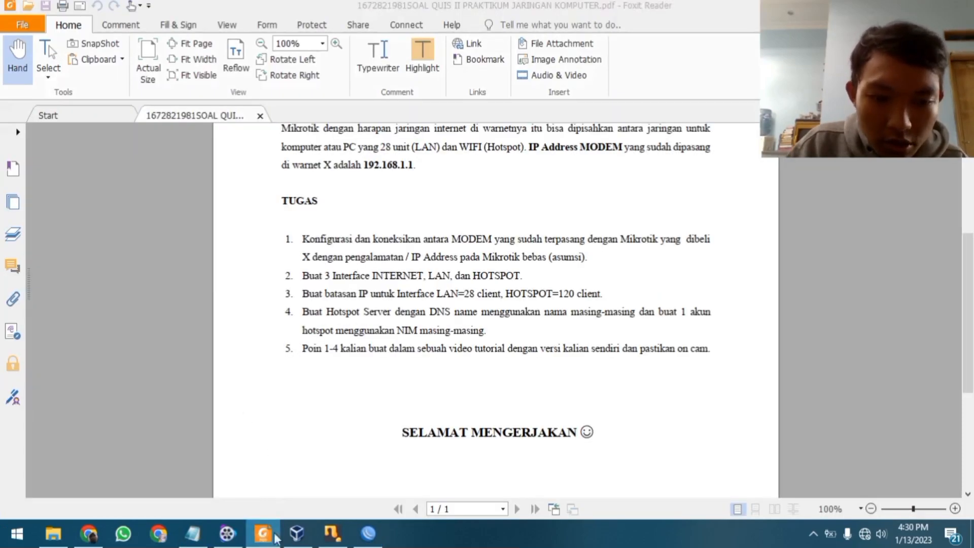
{"action": "left_click", "coordinate": [263, 533]}
{"action": "left_click", "coordinate": [193, 533]}
{"action": "left_click", "coordinate": [169, 196]}
{"action": "left_click", "coordinate": [256, 196]}
{"action": "left_click_drag", "start_coordinate": [140, 197], "coordinate": [155, 197]}
{"action": "left_click", "coordinate": [193, 197]}
{"action": "left_click", "coordinate": [203, 206]}
Complete and run 'ip firewall nat add chain=srcnat action=masquerade', then recheck the notes
{"action": "left_click", "coordinate": [181, 195]}
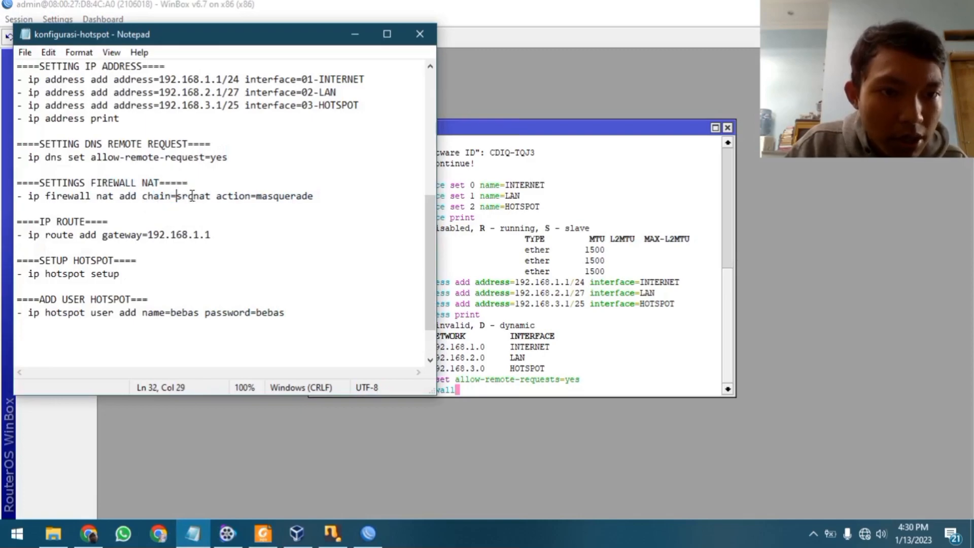
{"action": "left_click", "coordinate": [205, 196]}
{"action": "left_click", "coordinate": [246, 196]}
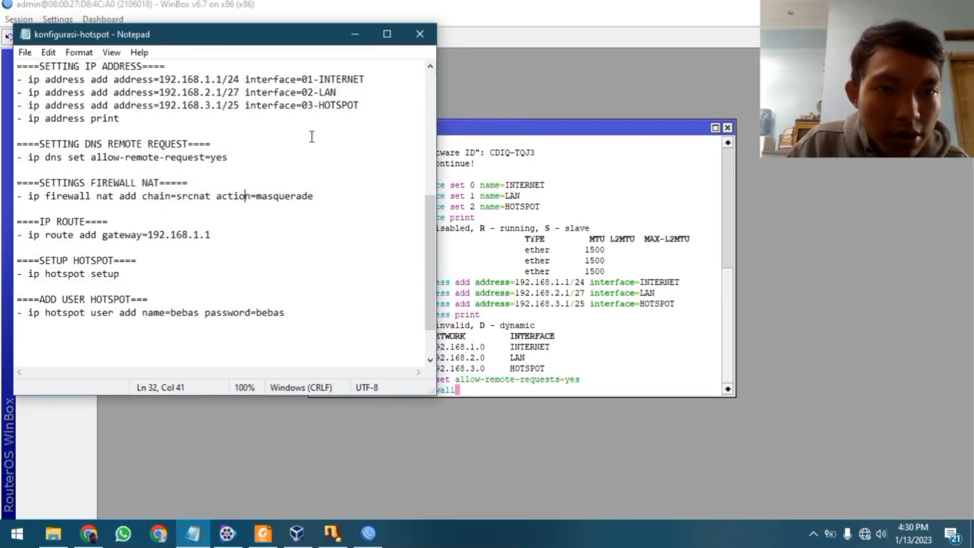
{"action": "left_click", "coordinate": [350, 35]}
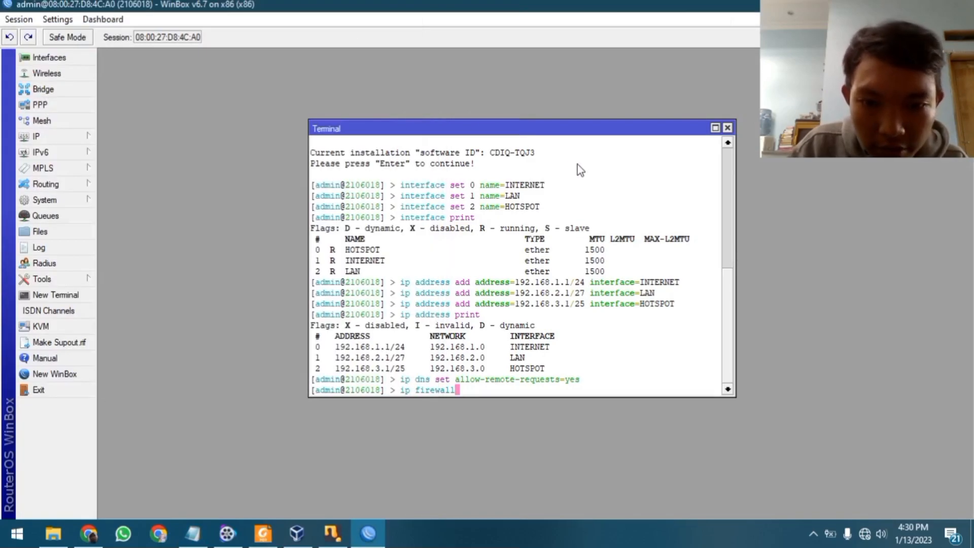
{"action": "type", "text": "nat add "}
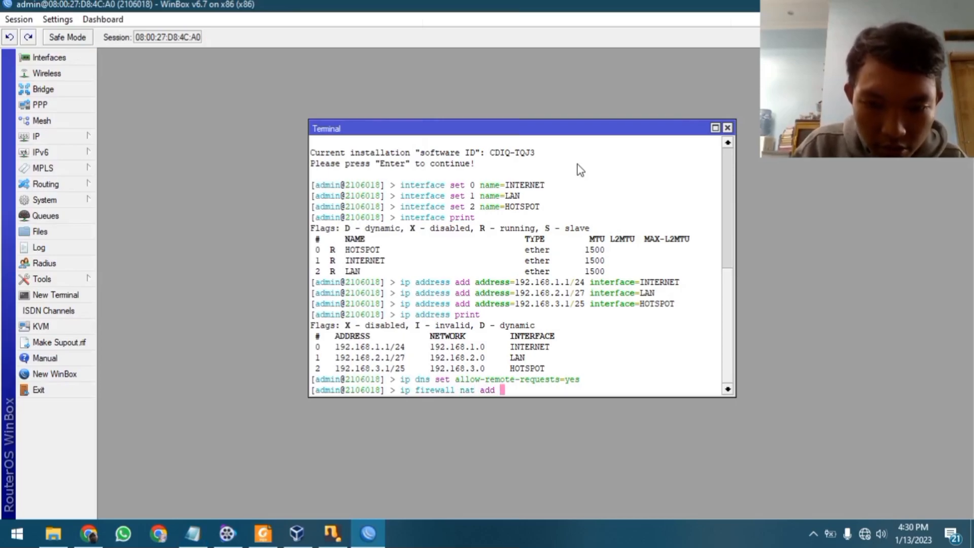
{"action": "type", "text": "chain="}
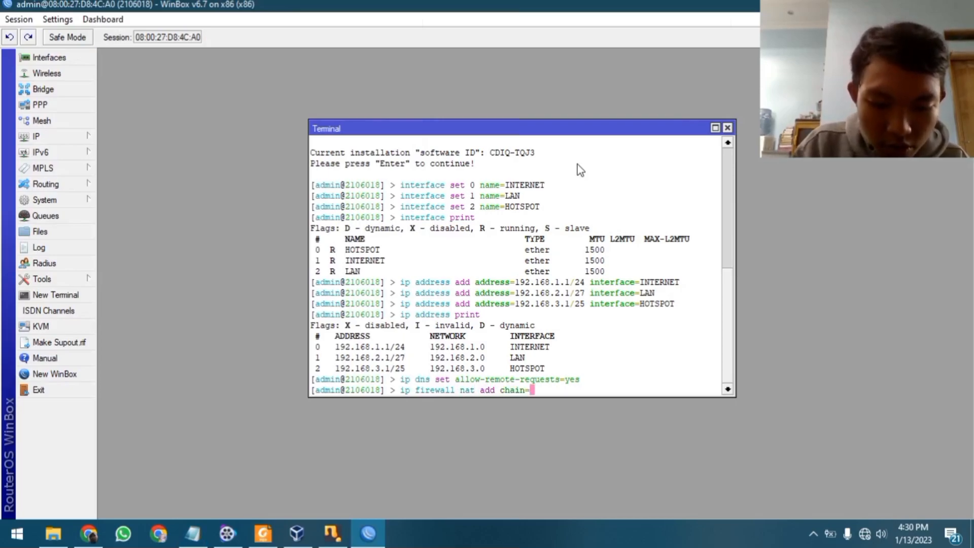
{"action": "type", "text": "srcnat"}
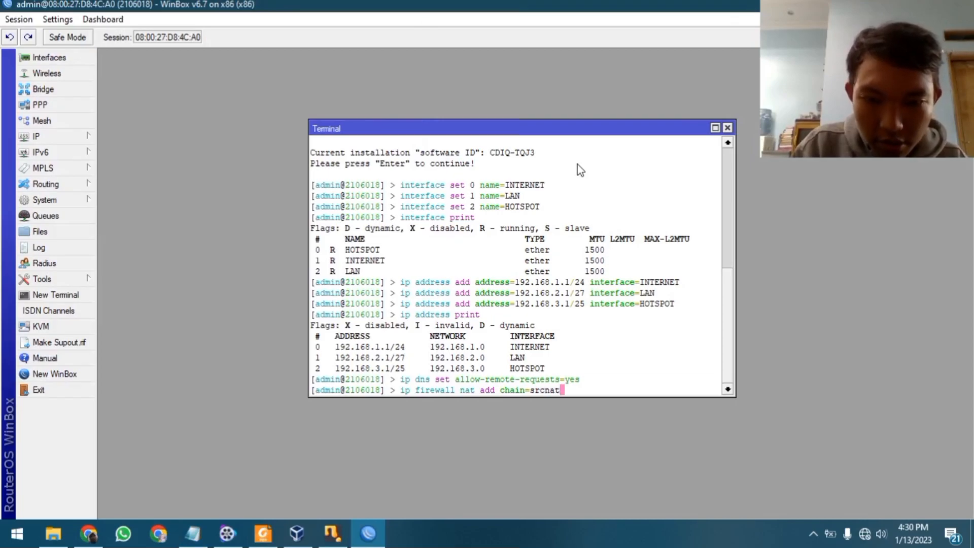
{"action": "type", "text": " action=masquerade"}
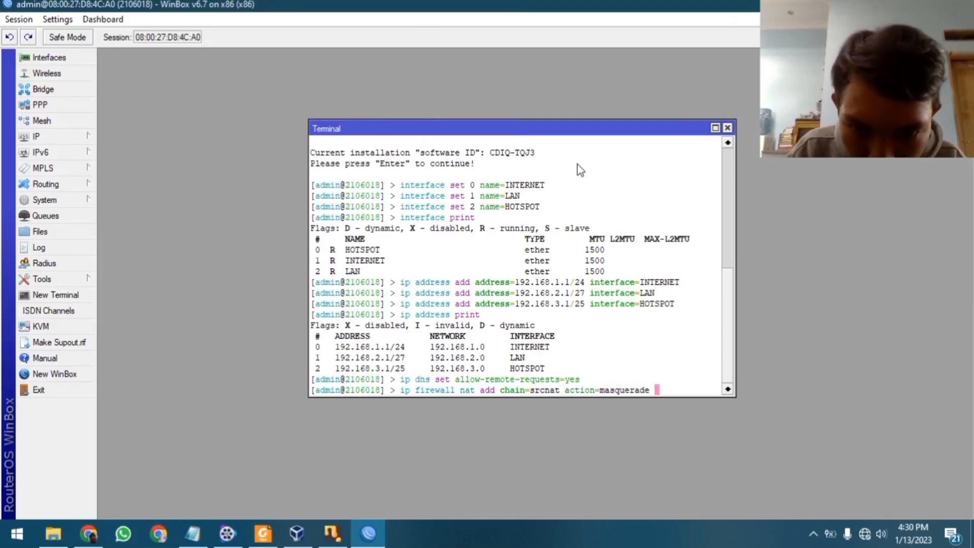
{"action": "key", "text": "Return"}
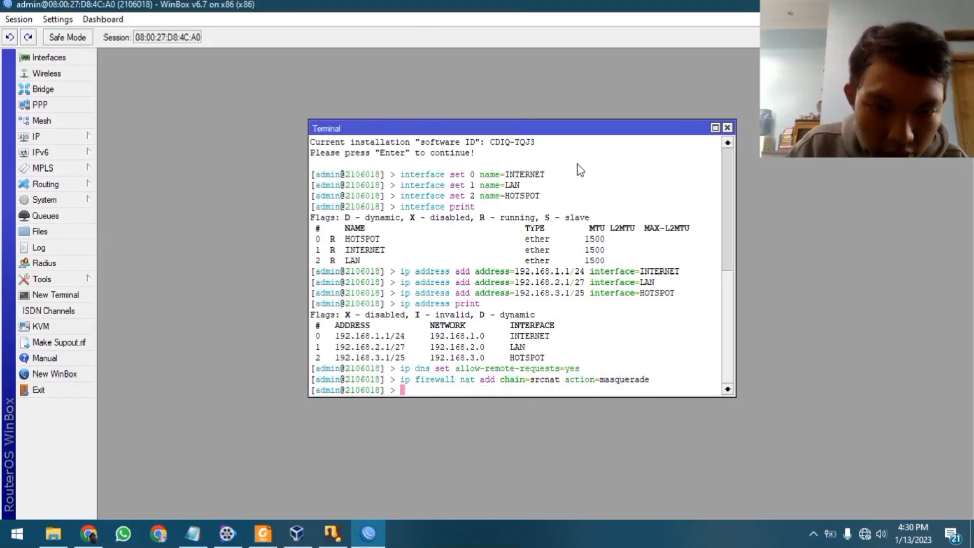
{"action": "left_click", "coordinate": [193, 533]}
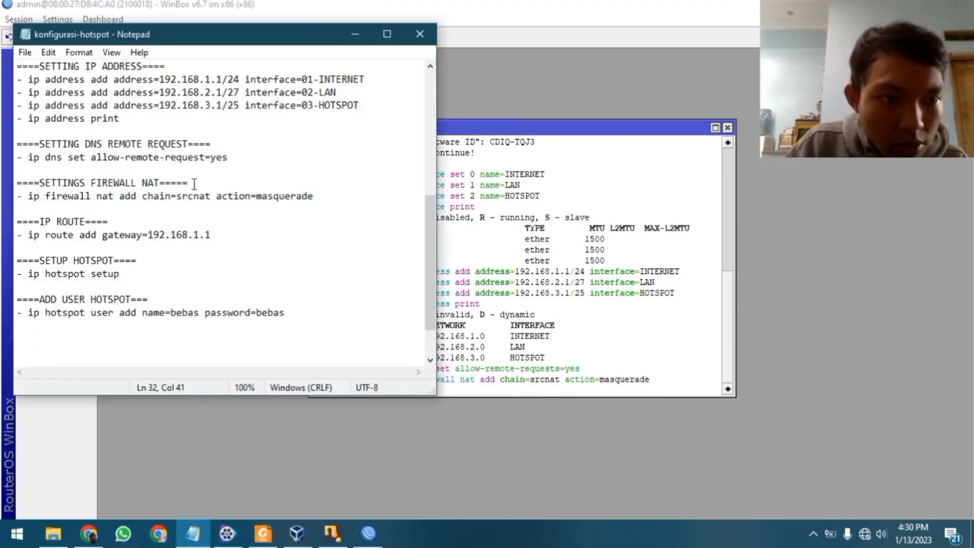
{"action": "scroll", "coordinate": [195, 183], "scroll_direction": "down", "scroll_amount": 1}
{"action": "left_click", "coordinate": [355, 35]}
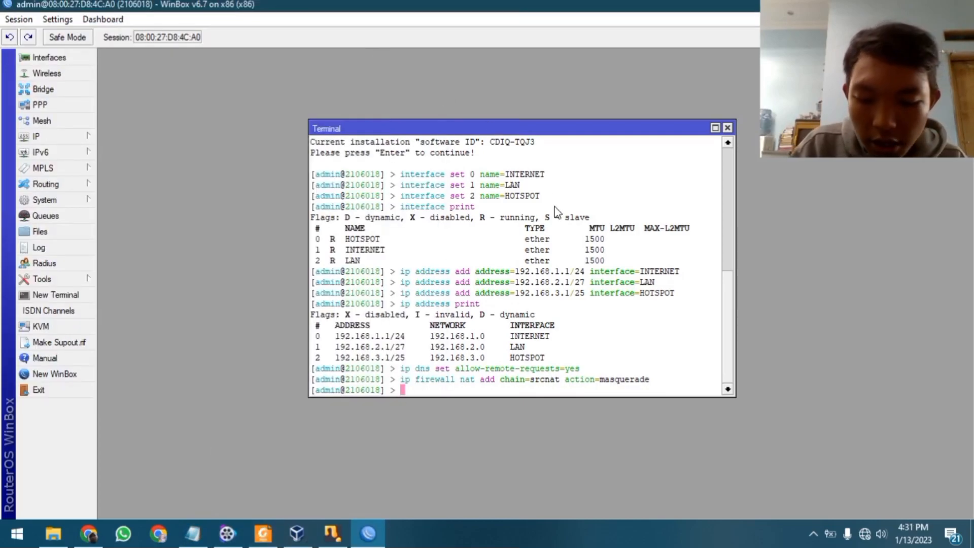
Run 'ip route add gateway=192.168.1.1' in the Terminal, then review the notes
{"action": "type", "text": "ip route gate"}
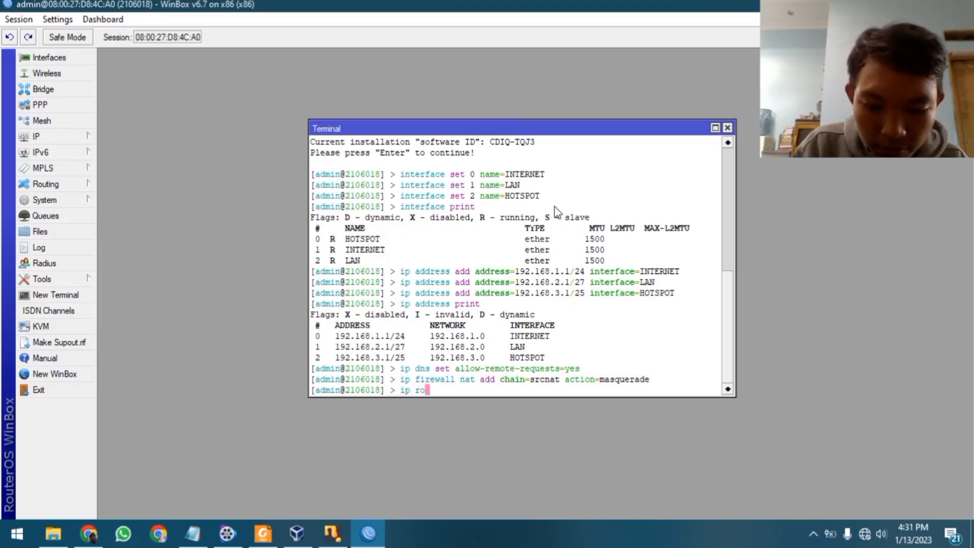
{"action": "key", "text": "BackSpace"}
{"action": "key", "text": "BackSpace"}
{"action": "key", "text": "BackSpace"}
{"action": "key", "text": "BackSpace"}
{"action": "key", "text": "BackSpace"}
{"action": "type", "text": "add gate"}
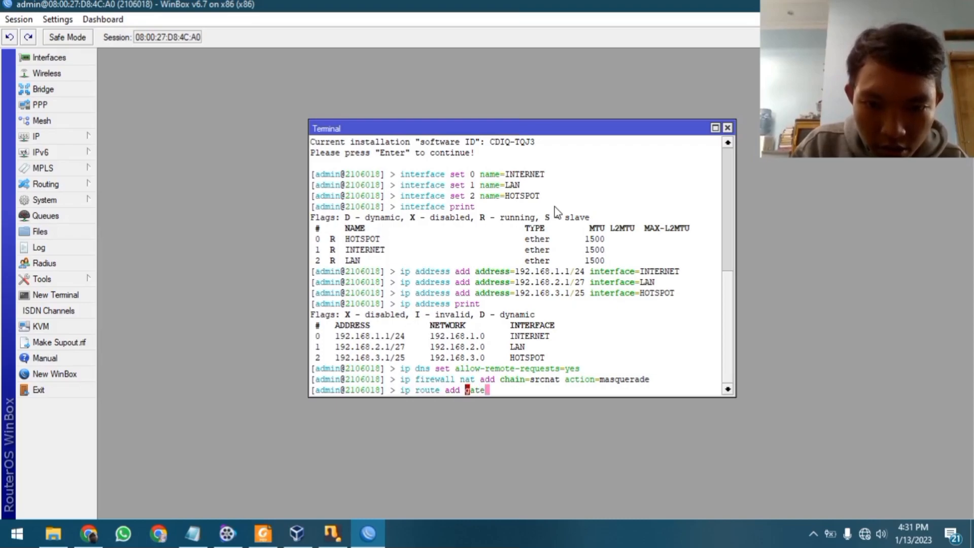
{"action": "key", "text": "Tab"}
{"action": "type", "text": "192."}
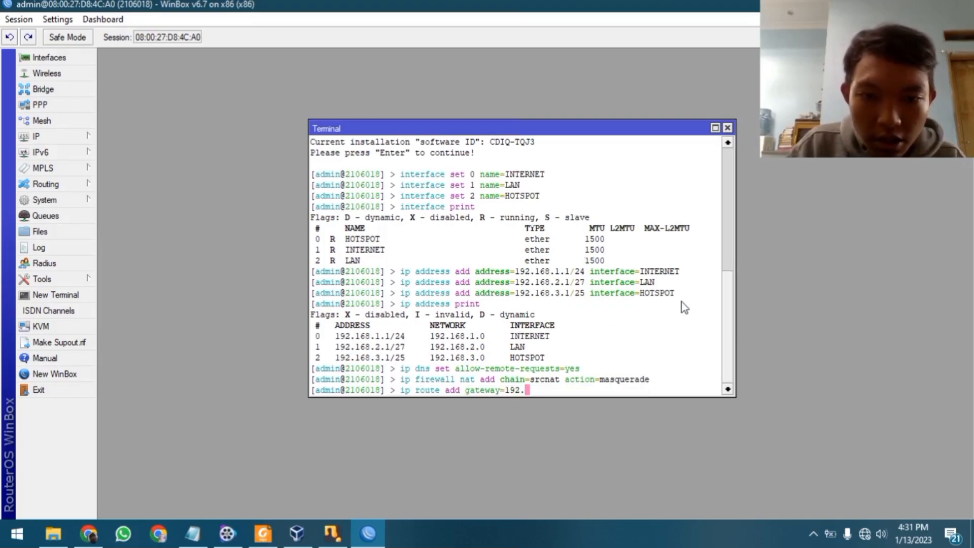
{"action": "type", "text": "168"}
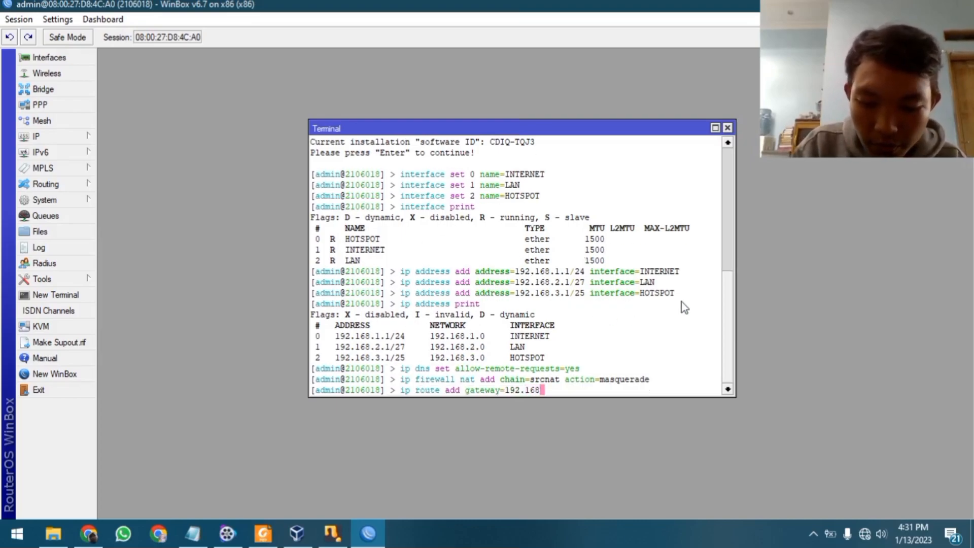
{"action": "type", "text": "."}
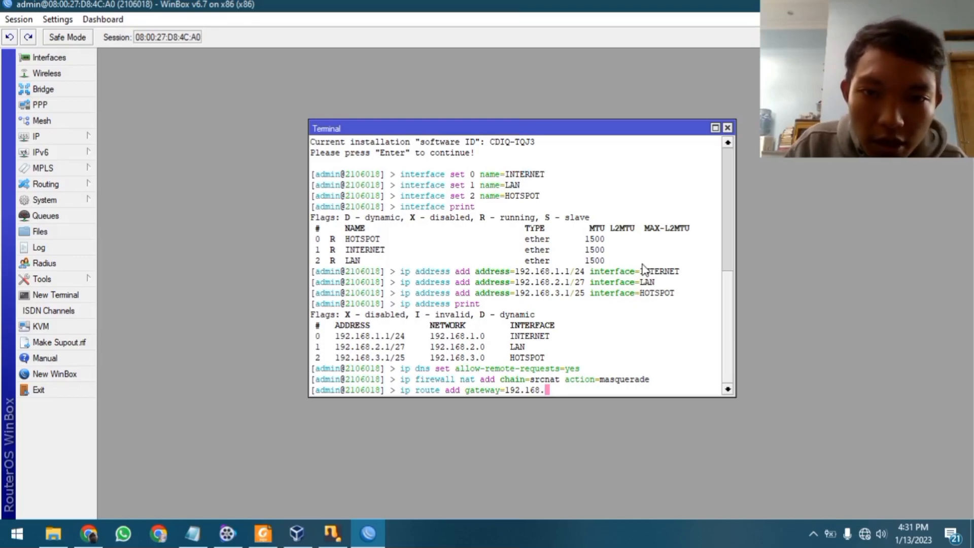
{"action": "type", "text": "1"}
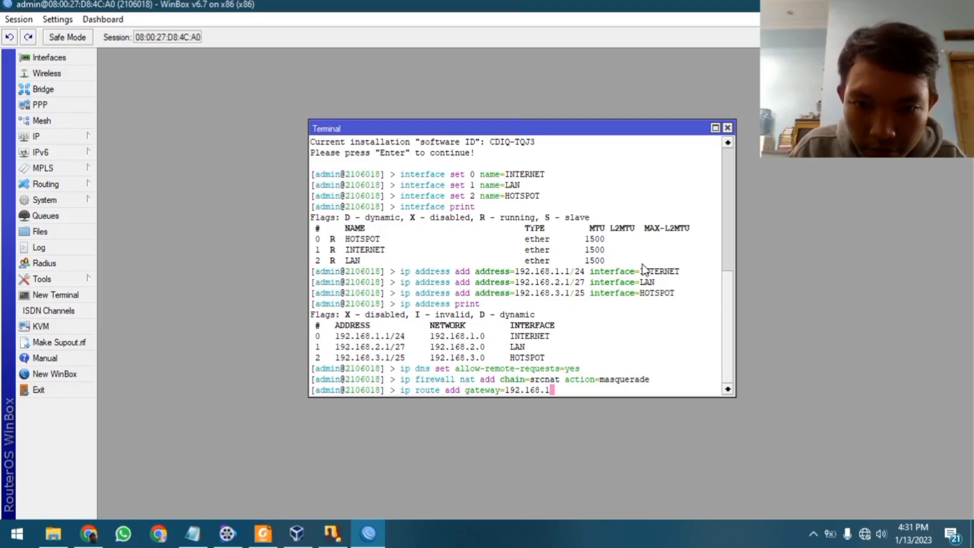
{"action": "type", "text": ".1"}
{"action": "key", "text": "Return"}
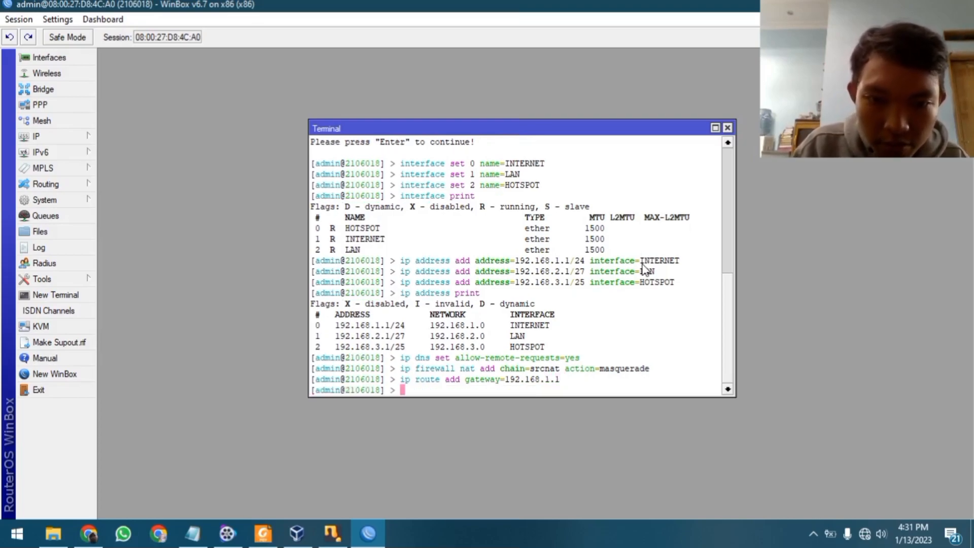
{"action": "left_click", "coordinate": [204, 535]}
{"action": "scroll", "coordinate": [235, 191], "scroll_direction": "down", "scroll_amount": 1}
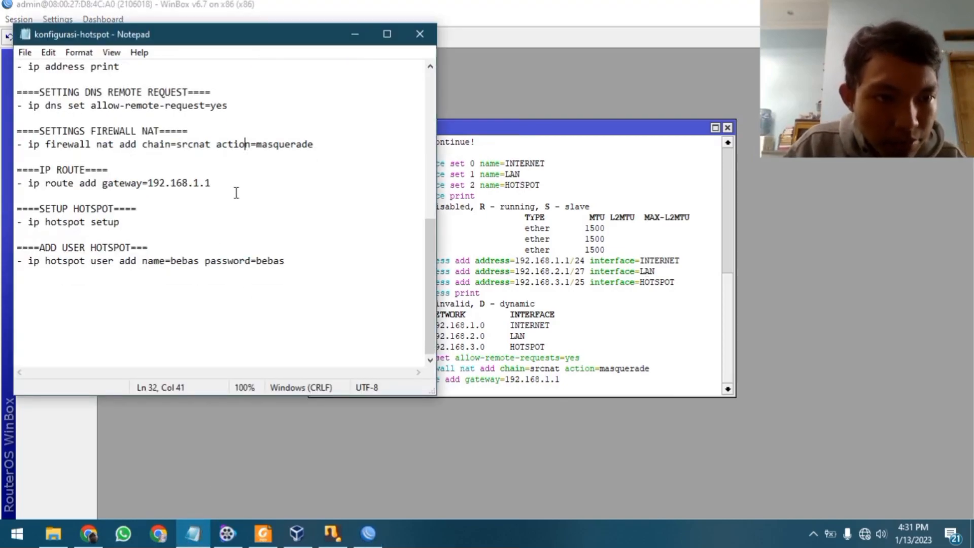
{"action": "scroll", "coordinate": [257, 197], "scroll_direction": "up", "scroll_amount": 1}
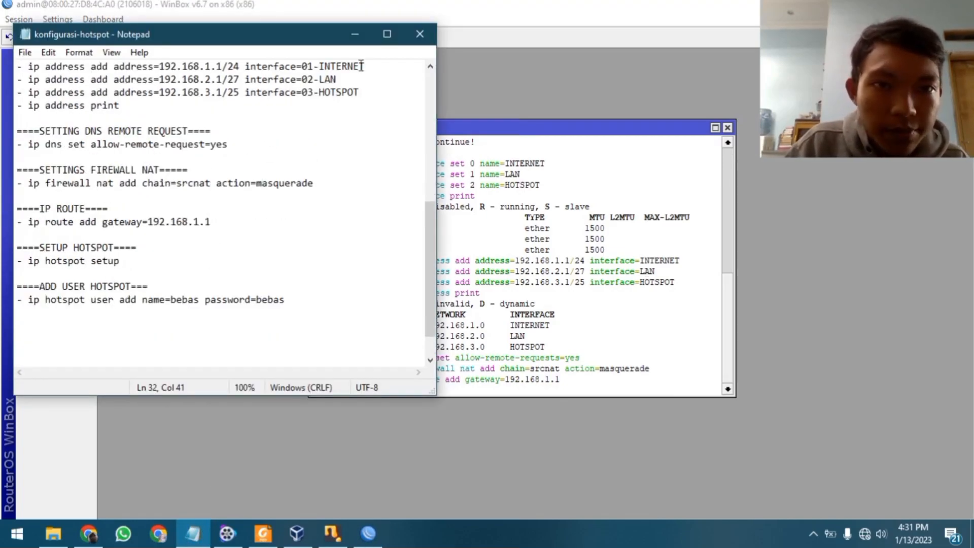
{"action": "left_click", "coordinate": [356, 34]}
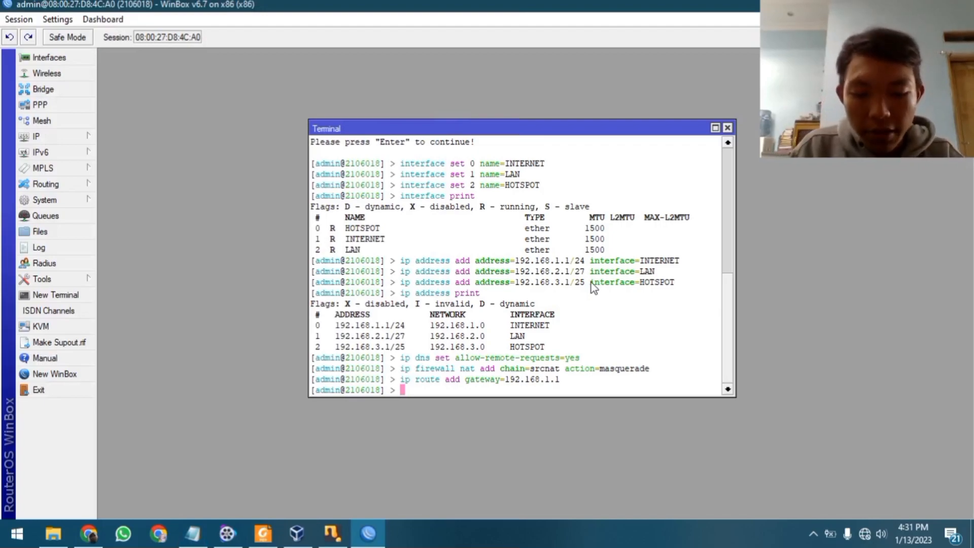
Start 'ip dhcp-server setup' on LAN, accepting 192.168.2.0/27 and gateway 192.168.2.1
{"action": "type", "text": "ip dhcp-"}
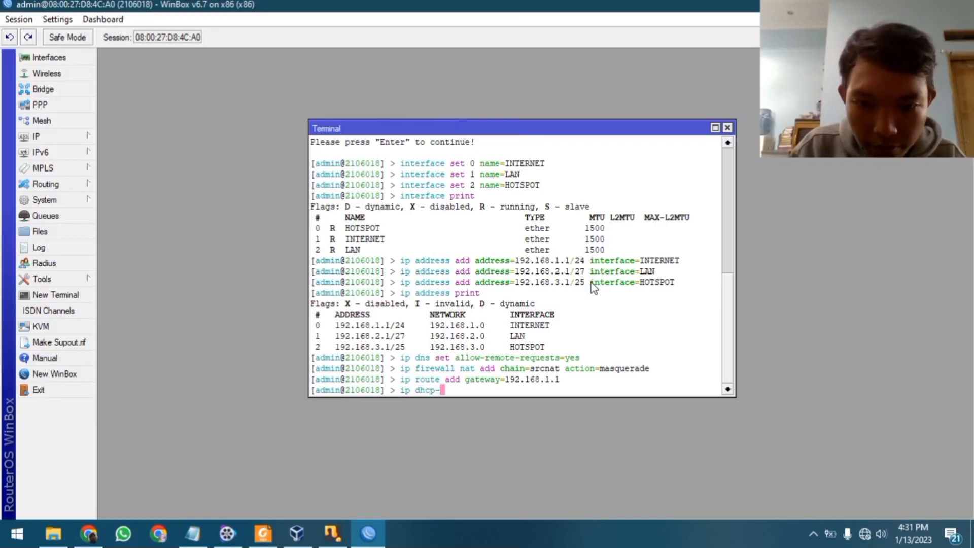
{"action": "type", "text": "server s"}
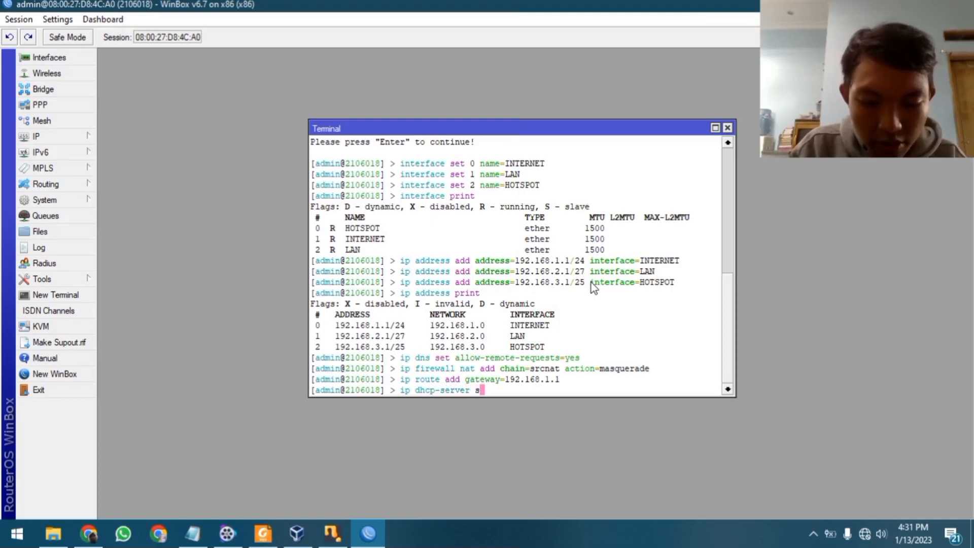
{"action": "type", "text": "etup"}
{"action": "key", "text": "Return"}
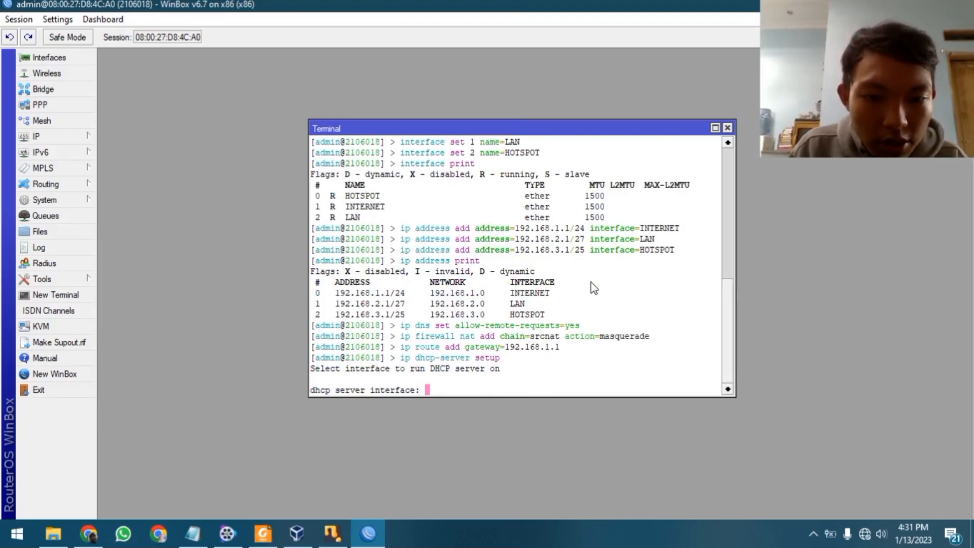
{"action": "scroll", "coordinate": [583, 278], "scroll_direction": "up", "scroll_amount": 1}
{"action": "scroll", "coordinate": [580, 257], "scroll_direction": "down", "scroll_amount": 1}
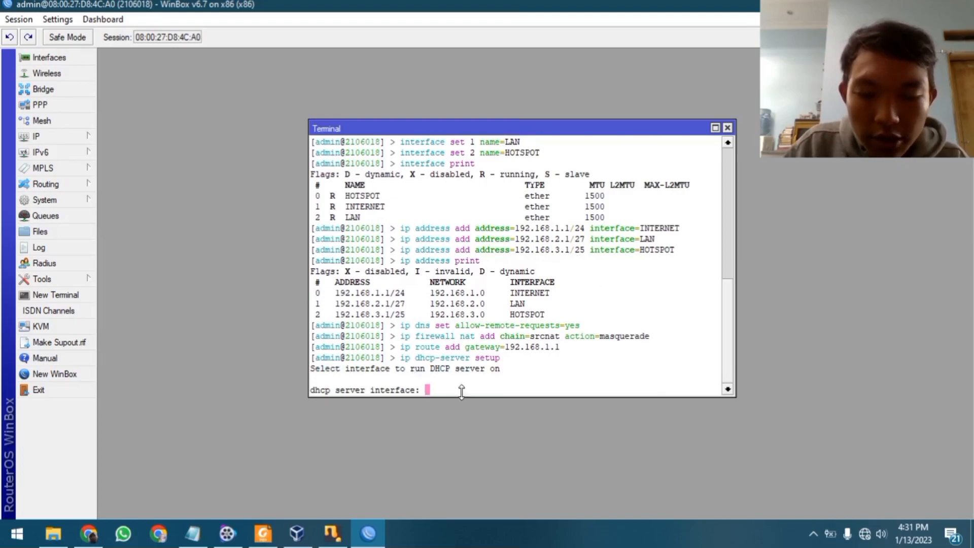
{"action": "type", "text": "LAN"}
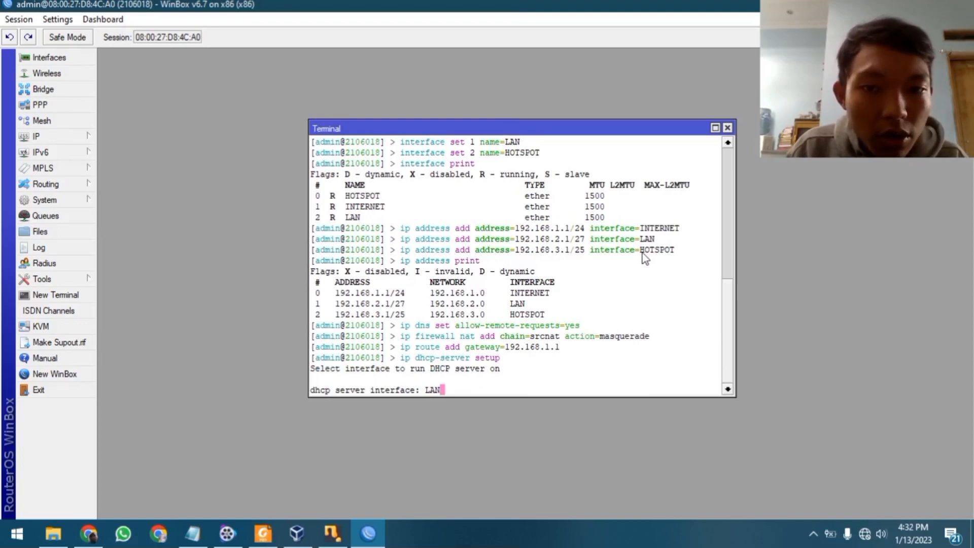
{"action": "key", "text": "Return"}
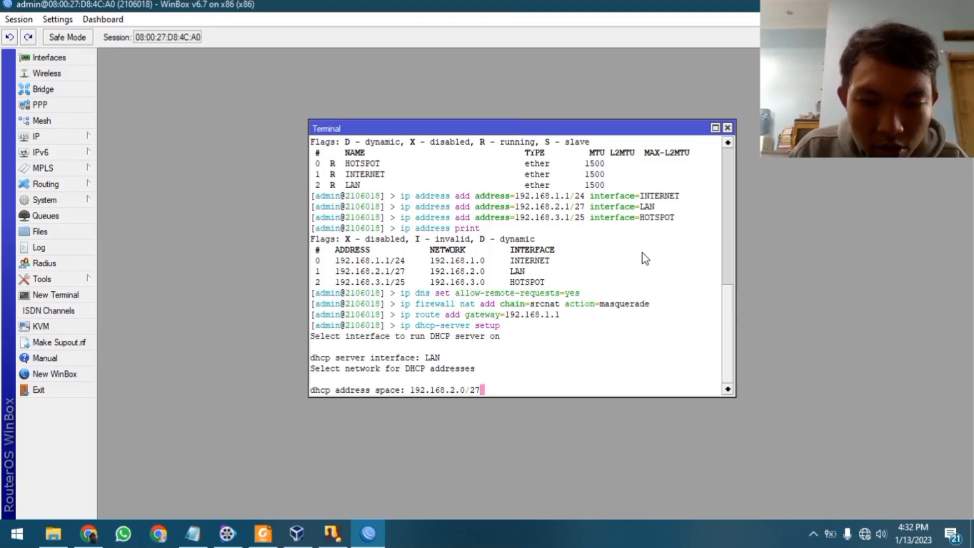
{"action": "key", "text": "Return"}
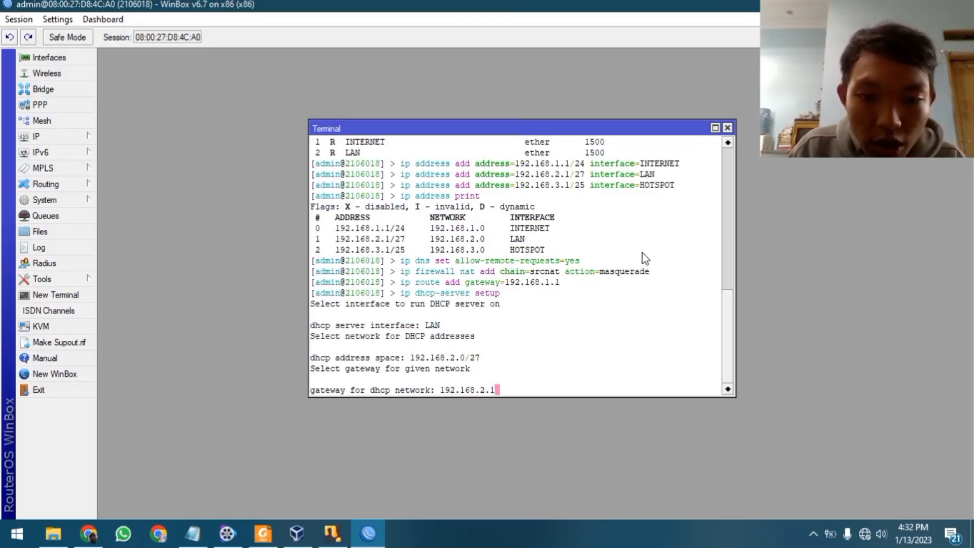
{"action": "key", "text": "Return"}
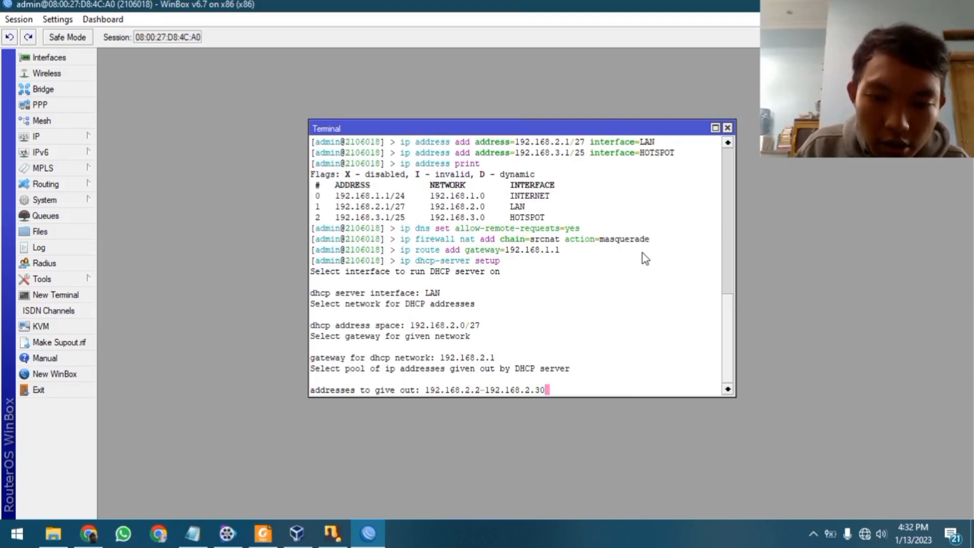
Set the DHCP address pool to 192.168.2.2-192.168.2.29 after checking the PDF
{"action": "key", "text": "BackSpace"}
{"action": "key", "text": "BackSpace"}
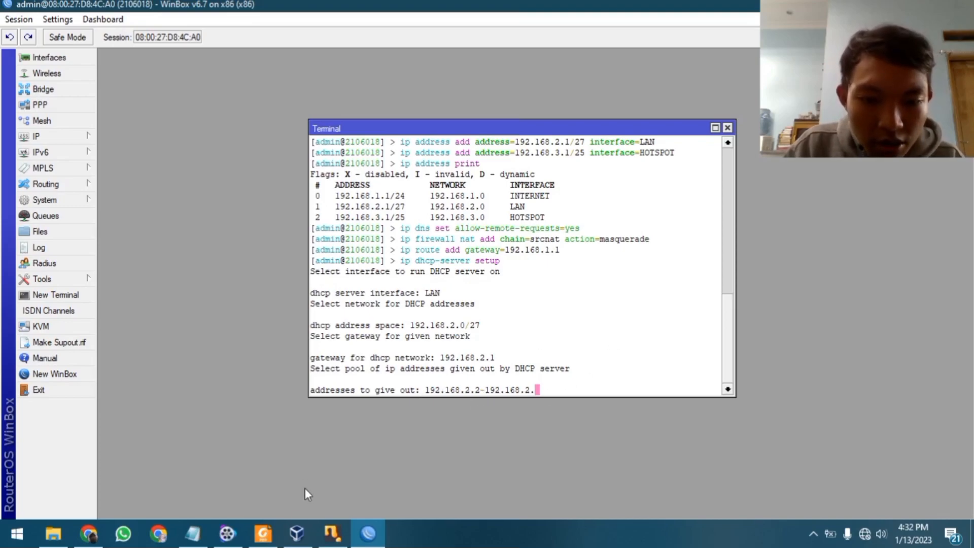
{"action": "left_click", "coordinate": [271, 538]}
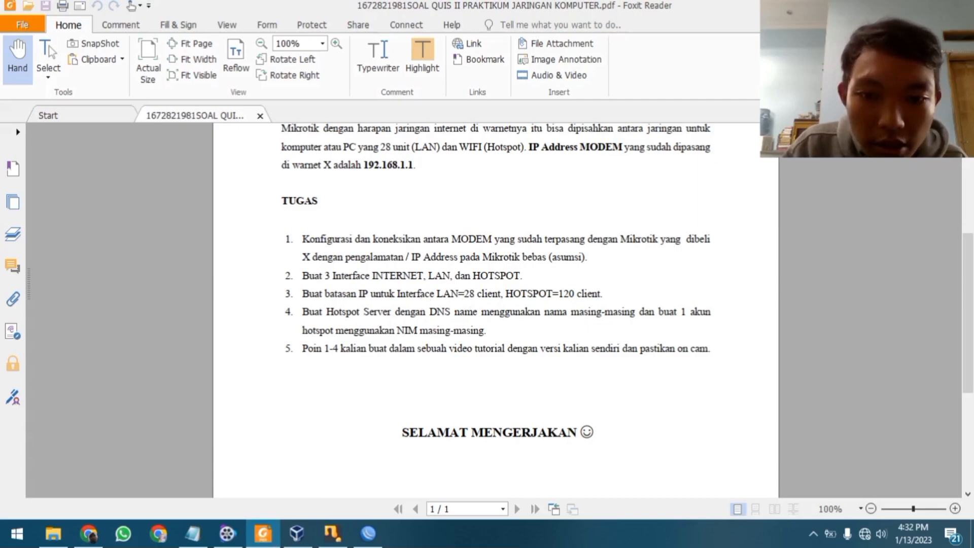
{"action": "key", "text": "alt+Tab"}
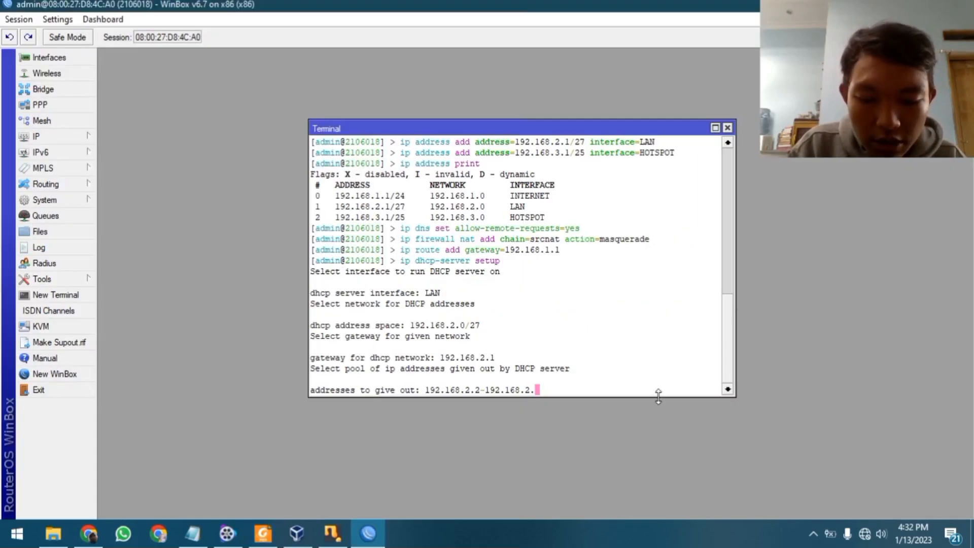
{"action": "type", "text": "19"}
{"action": "key", "text": "BackSpace"}
{"action": "key", "text": "BackSpace"}
{"action": "type", "text": "29"}
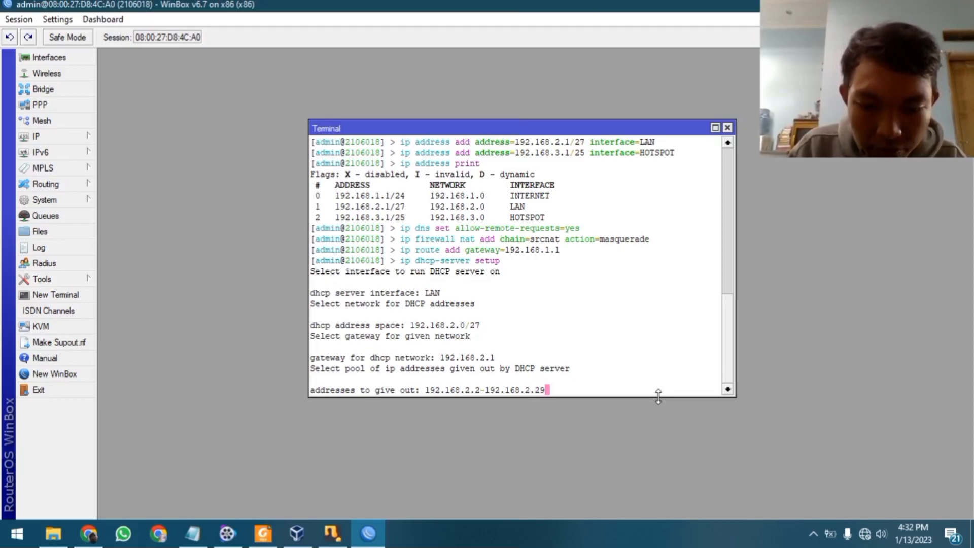
{"action": "key", "text": "Return"}
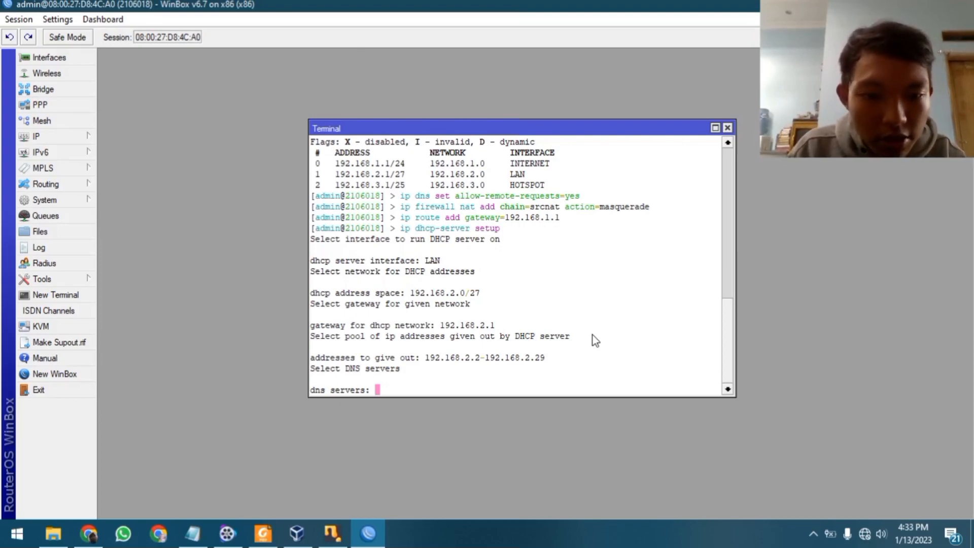
Enter DNS servers 8.8.8.8,8.8.4.4 and a 1d lease, then review the notes
{"action": "type", "text": "8.8.8.8"}
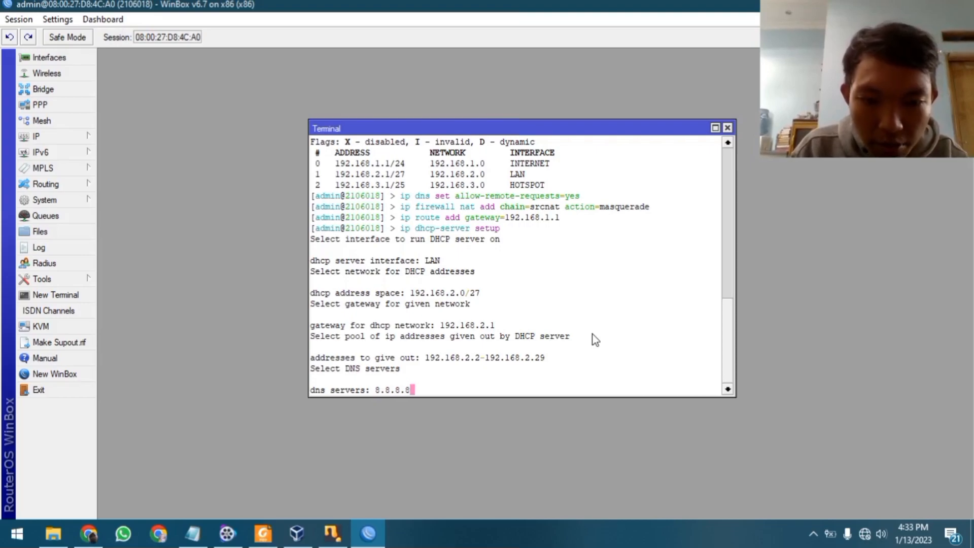
{"action": "type", "text": ",8.8"}
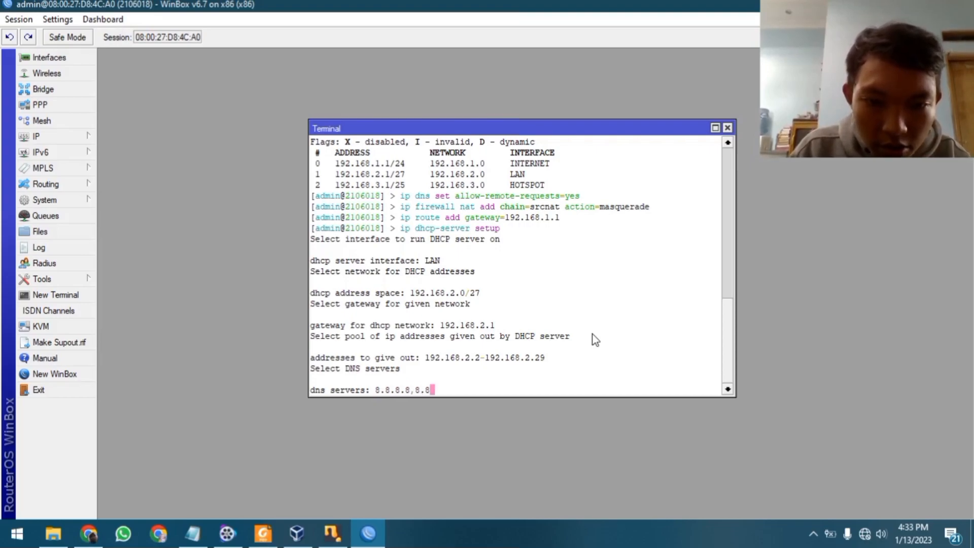
{"action": "type", "text": ".4.4"}
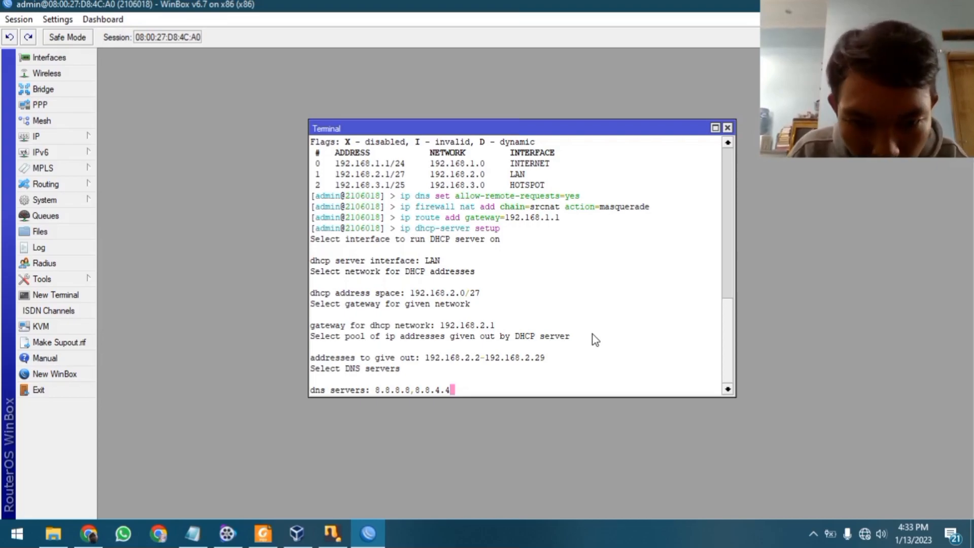
{"action": "key", "text": "Return"}
{"action": "key", "text": "BackSpace"}
{"action": "key", "text": "BackSpace"}
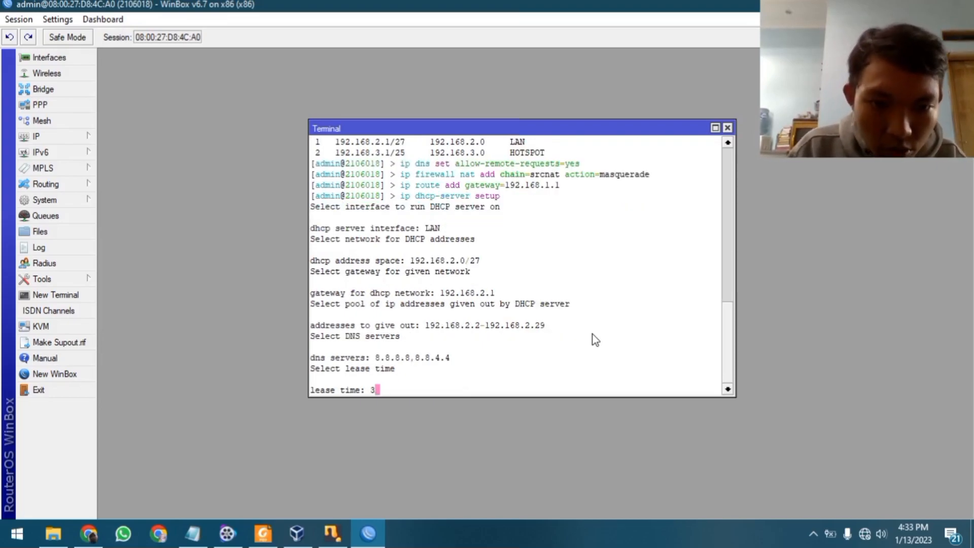
{"action": "type", "text": "1d"}
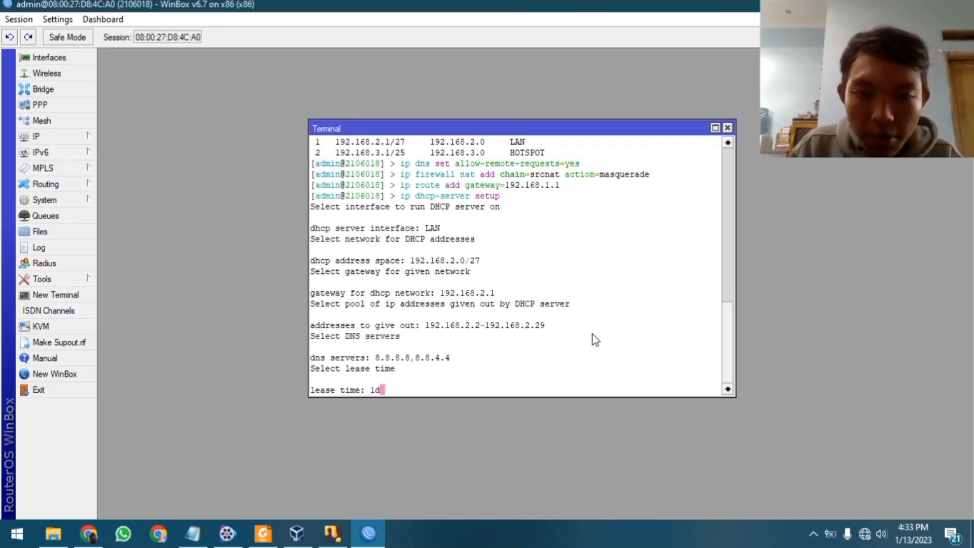
{"action": "key", "text": "Return"}
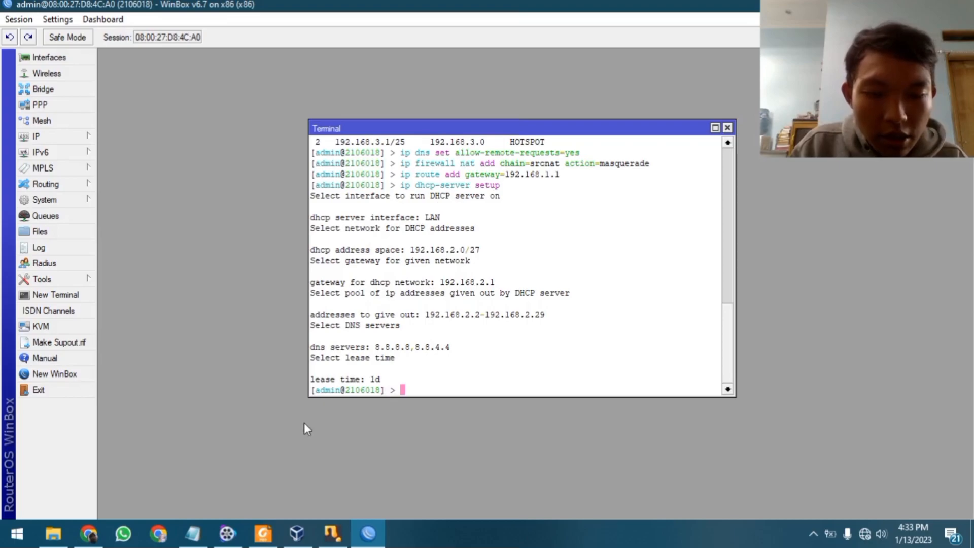
{"action": "left_click", "coordinate": [192, 533]}
{"action": "scroll", "coordinate": [210, 279], "scroll_direction": "down", "scroll_amount": 1}
{"action": "left_click_drag", "start_coordinate": [56, 223], "coordinate": [101, 229]}
Run 'ip hotspot setup' on HOTSPOT, accepting 192.168.3.1/25 and masquerading
{"action": "left_click", "coordinate": [101, 231]}
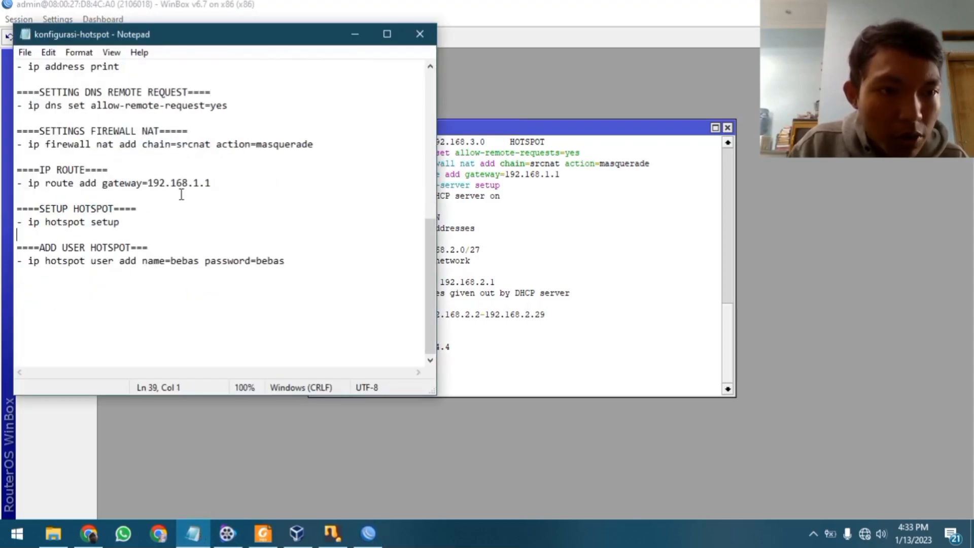
{"action": "left_click", "coordinate": [355, 34]}
{"action": "type", "text": "ip hots"}
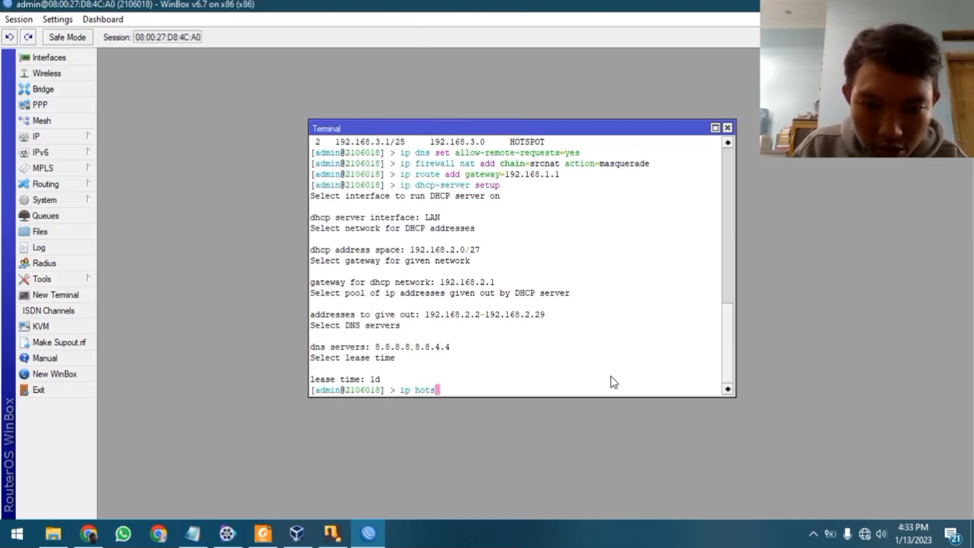
{"action": "type", "text": "pot setup"}
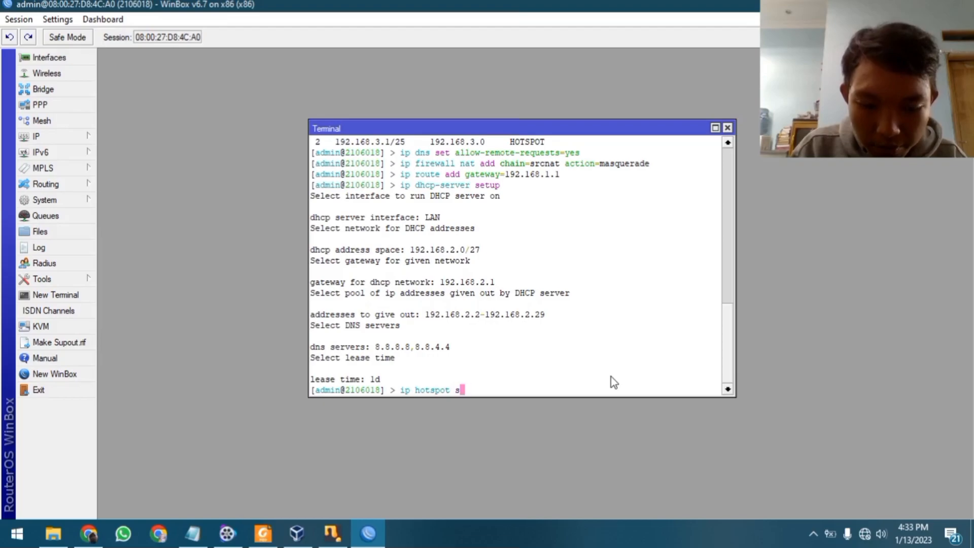
{"action": "key", "text": "Return"}
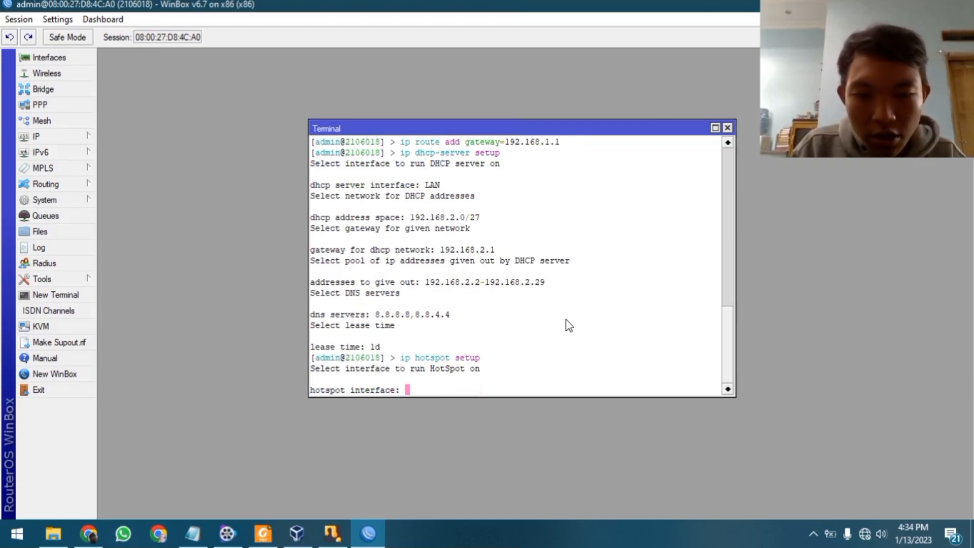
{"action": "type", "text": "HOTSPOT"}
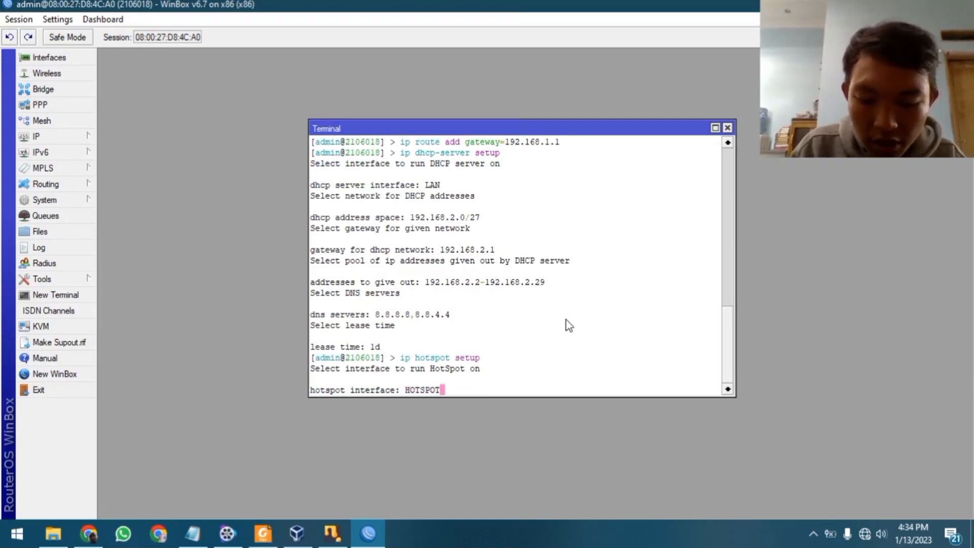
{"action": "key", "text": "Return"}
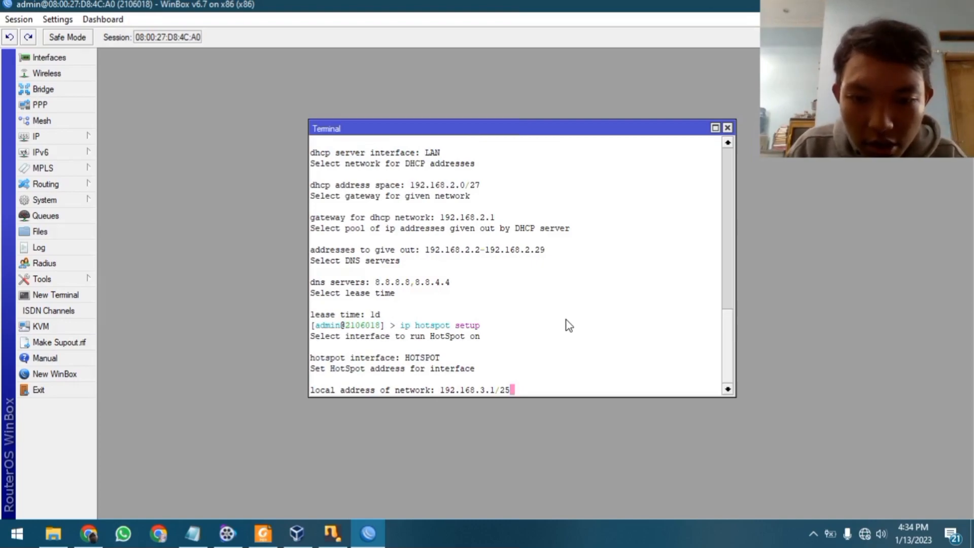
{"action": "key", "text": "Return"}
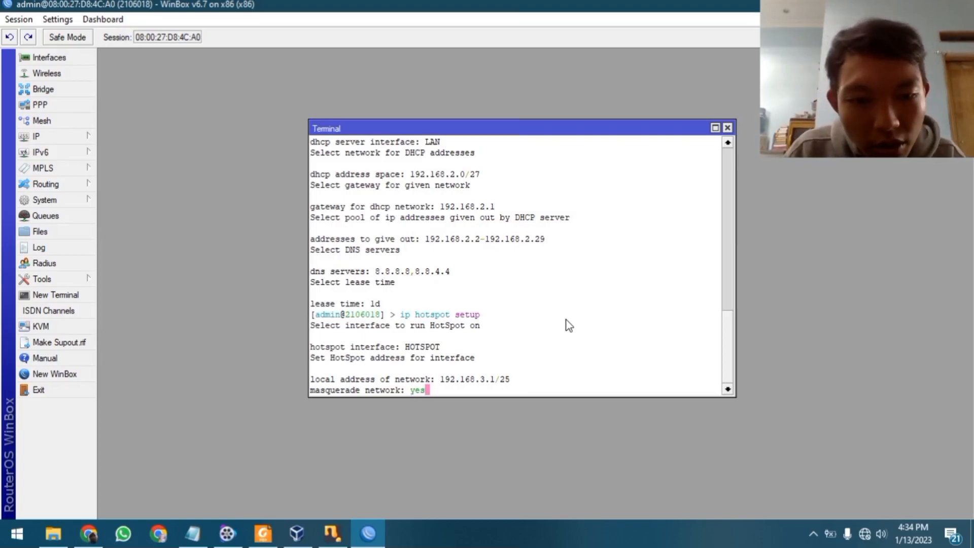
{"action": "key", "text": "Return"}
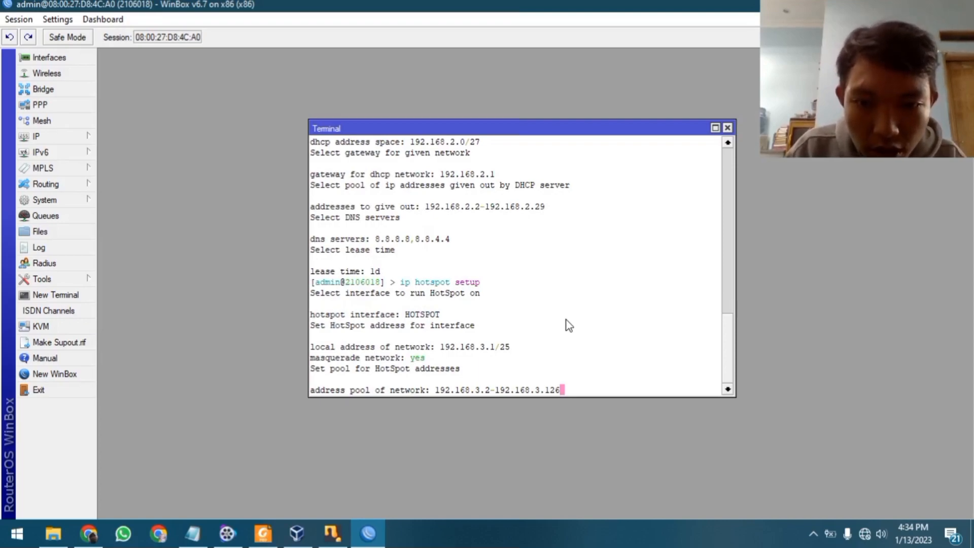
Change the hotspot address pool end to 192.168.3.119 after checking the task sheet
{"action": "key", "text": "BackSpace"}
{"action": "key", "text": "BackSpace"}
{"action": "key", "text": "BackSpace"}
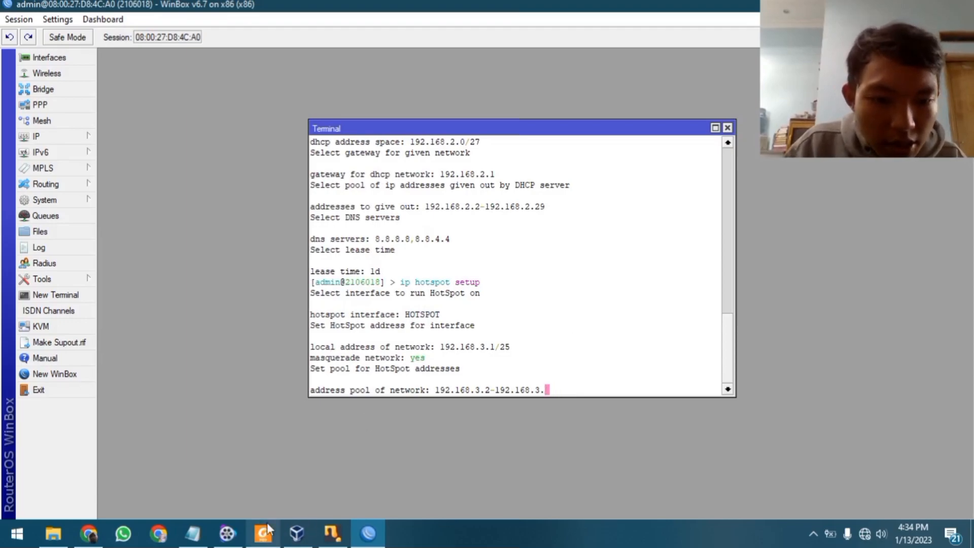
{"action": "left_click", "coordinate": [268, 528]}
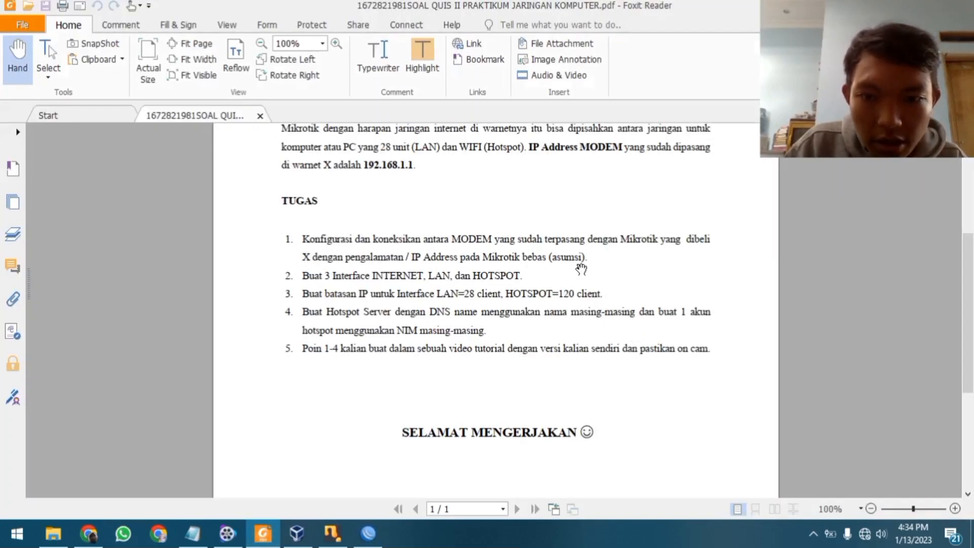
{"action": "key", "text": "alt+Tab"}
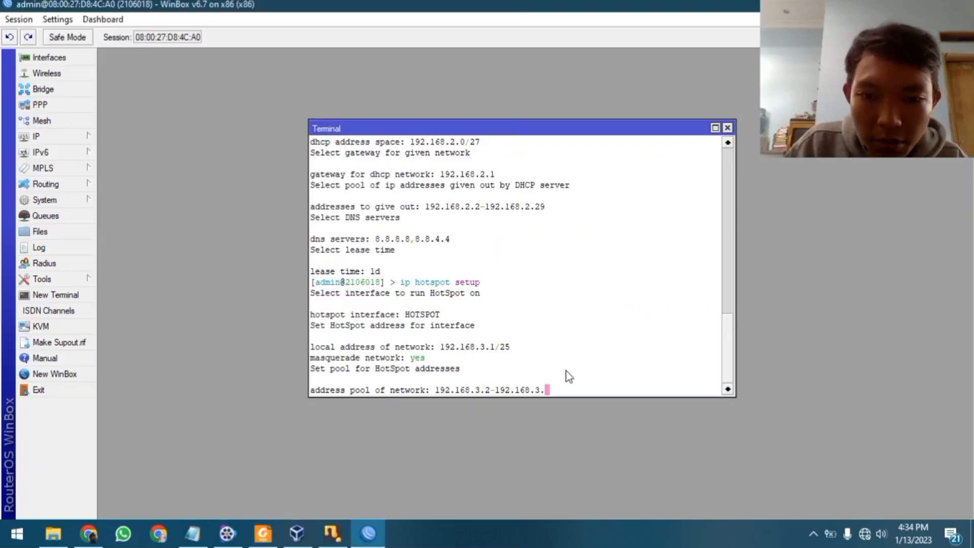
{"action": "type", "text": "119"}
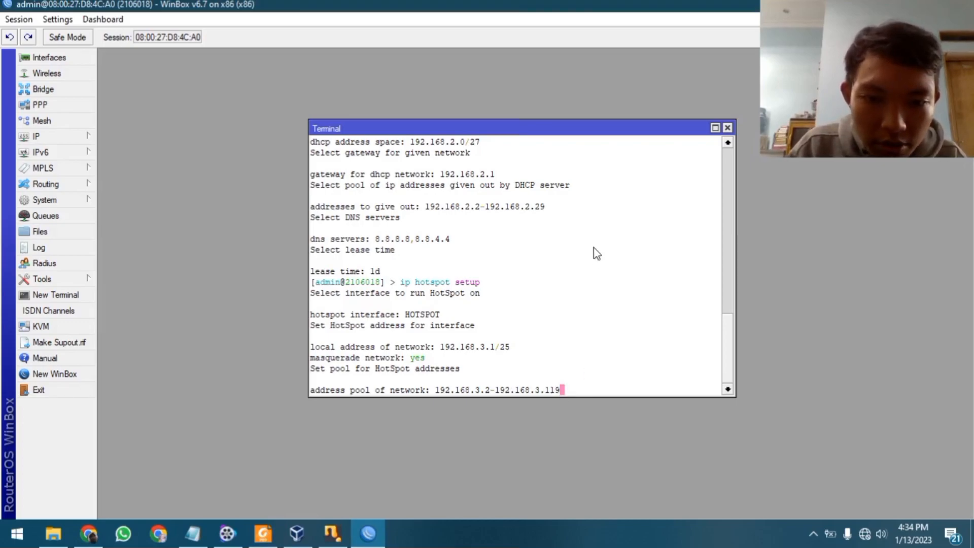
{"action": "key", "text": "Return"}
{"action": "key", "text": "BackSpace"}
{"action": "key", "text": "BackSpace"}
{"action": "key", "text": "BackSpace"}
{"action": "key", "text": "BackSpace"}
{"action": "key", "text": "BackSpace"}
{"action": "key", "text": "BackSpace"}
{"action": "key", "text": "BackSpace"}
{"action": "key", "text": "BackSpace"}
{"action": "key", "text": "BackSpace"}
{"action": "key", "text": "BackSpace"}
{"action": "key", "text": "BackSpace"}
{"action": "key", "text": "BackSpace"}
{"action": "key", "text": "BackSpace"}
{"action": "key", "text": "BackSpace"}
{"action": "key", "text": "BackSpace"}
{"action": "key", "text": "BackSpace"}
{"action": "key", "text": "BackSpace"}
{"action": "key", "text": "BackSpace"}
{"action": "key", "text": "BackSpace"}
{"action": "key", "text": "BackSpace"}
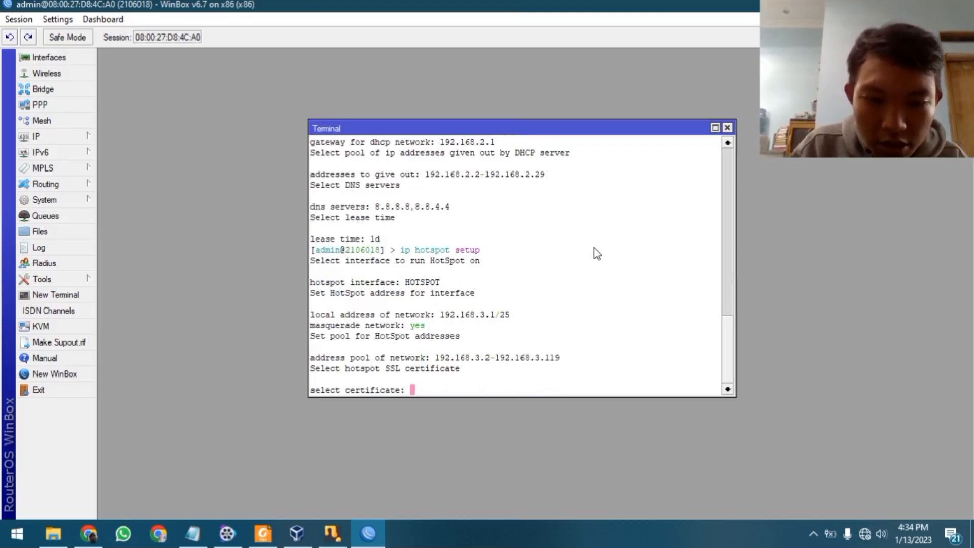
{"action": "type", "text": "none"}
{"action": "key", "text": "Return"}
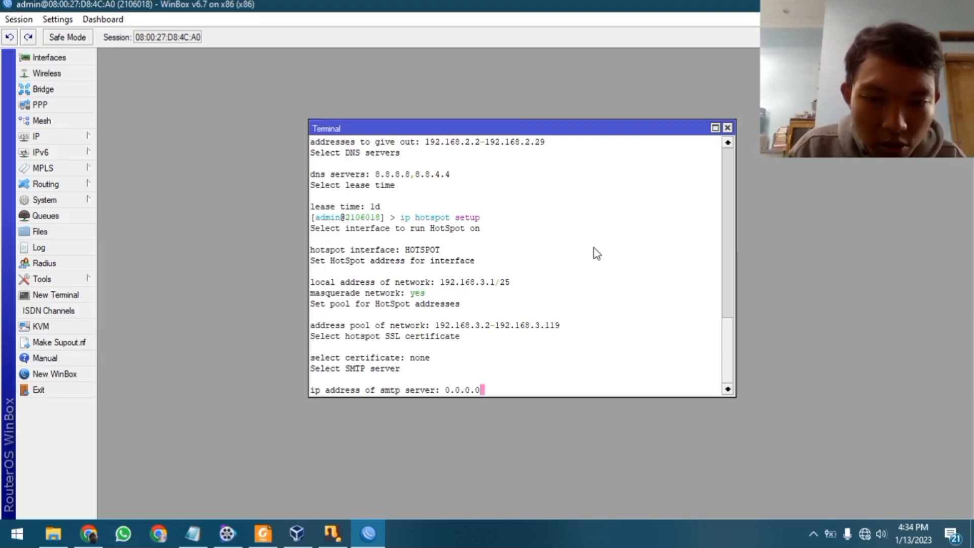
{"action": "key", "text": "Return"}
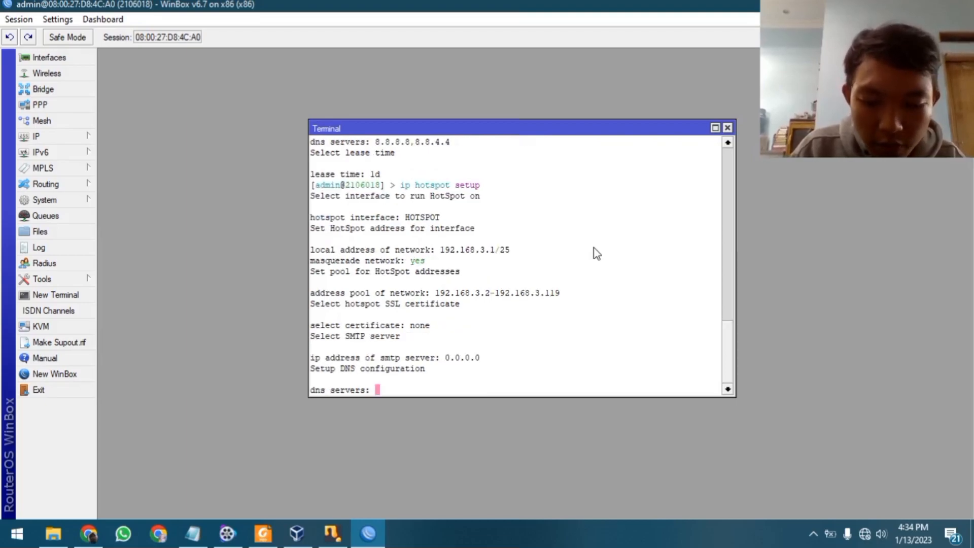
{"action": "type", "text": "8.8.8.8"}
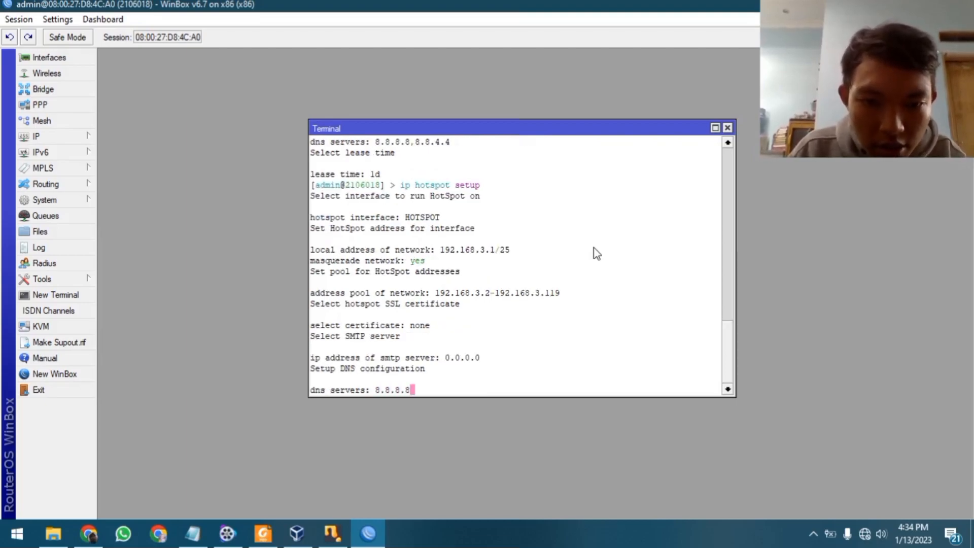
{"action": "type", "text": ",8.8."}
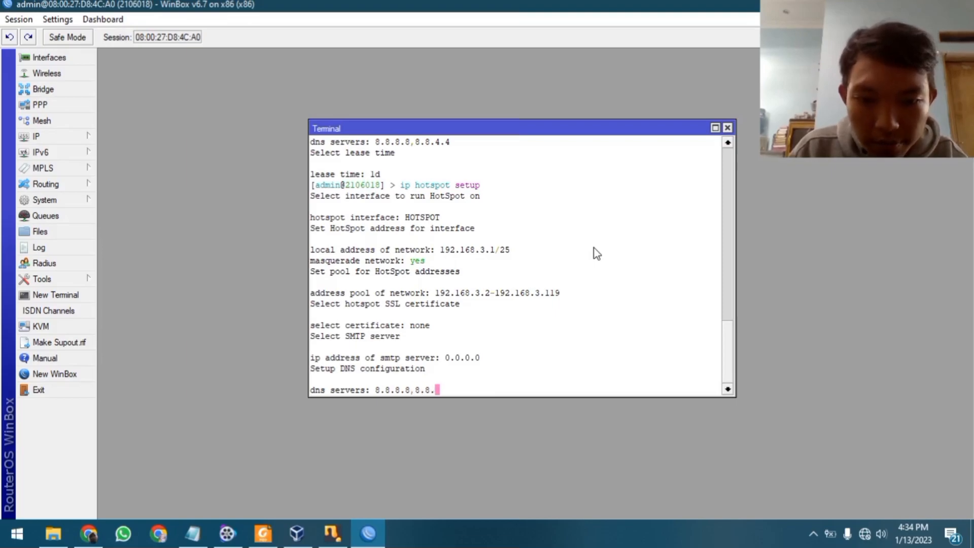
{"action": "type", "text": "4.4"}
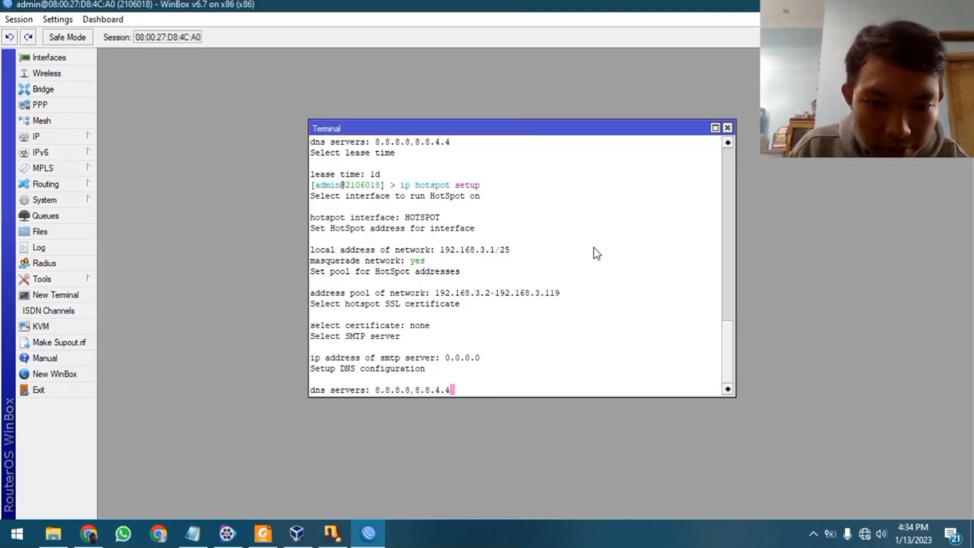
{"action": "key", "text": "Return"}
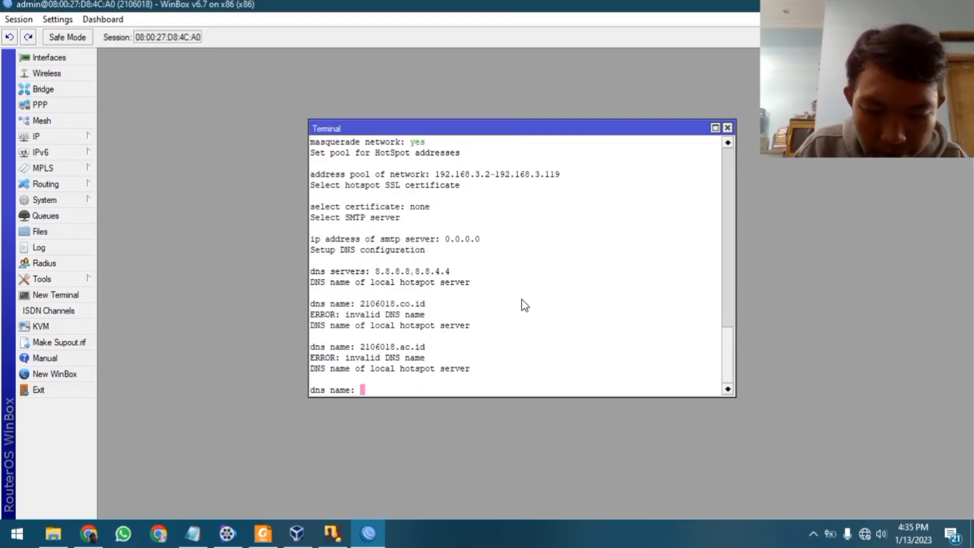
{"action": "type", "text": "www.2106"}
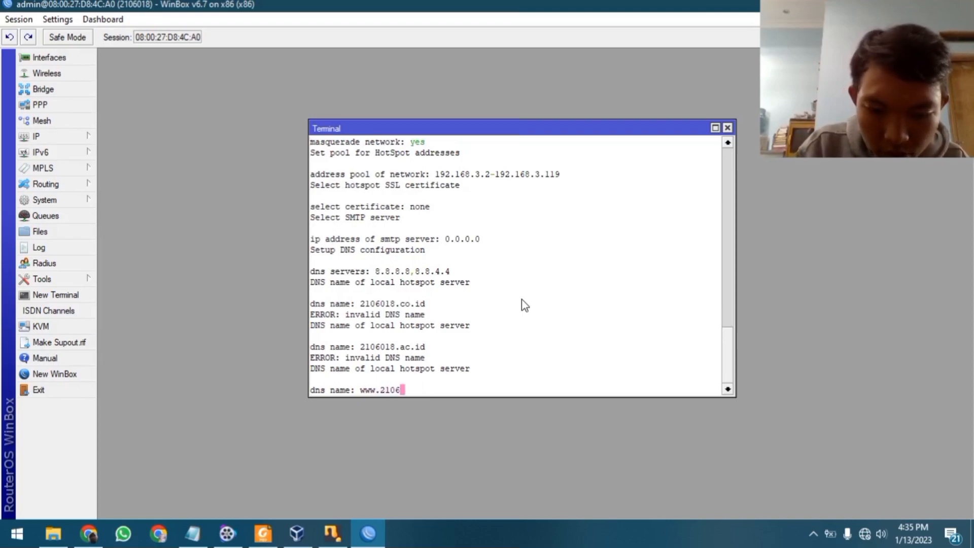
{"action": "type", "text": "018.c"}
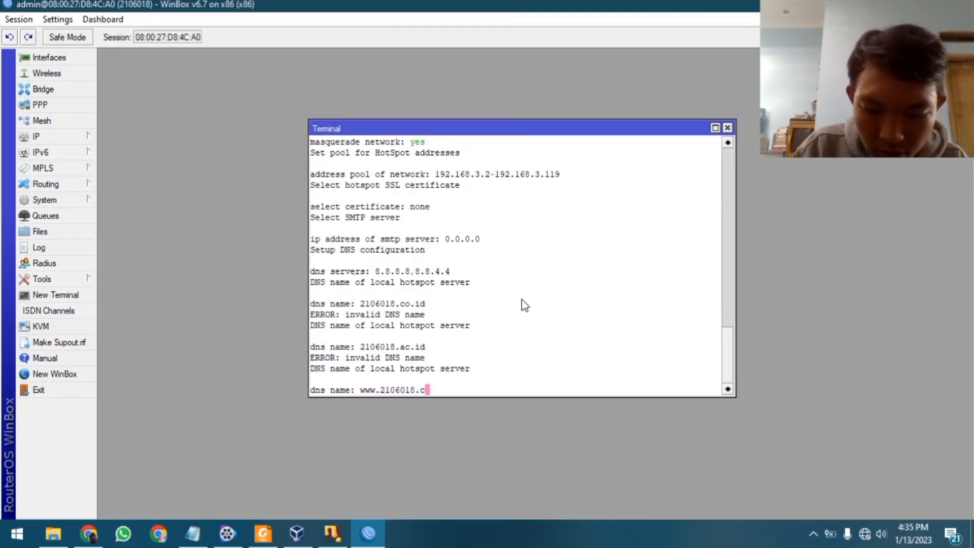
{"action": "type", "text": "o.id"}
{"action": "key", "text": "Return"}
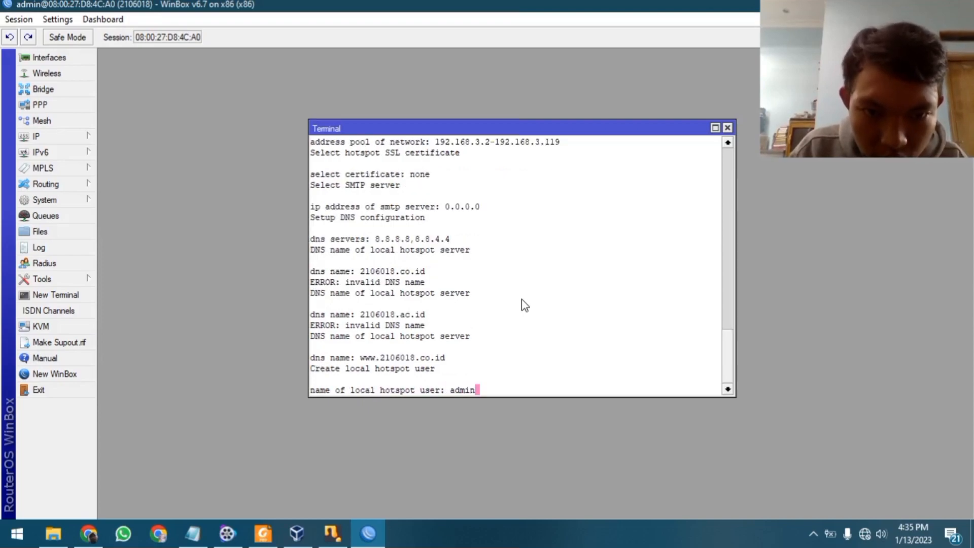
Enter the local hotspot user name and its password to finish the wizard
{"action": "key", "text": "BackSpace"}
{"action": "key", "text": "BackSpace"}
{"action": "key", "text": "BackSpace"}
{"action": "key", "text": "BackSpace"}
{"action": "key", "text": "BackSpace"}
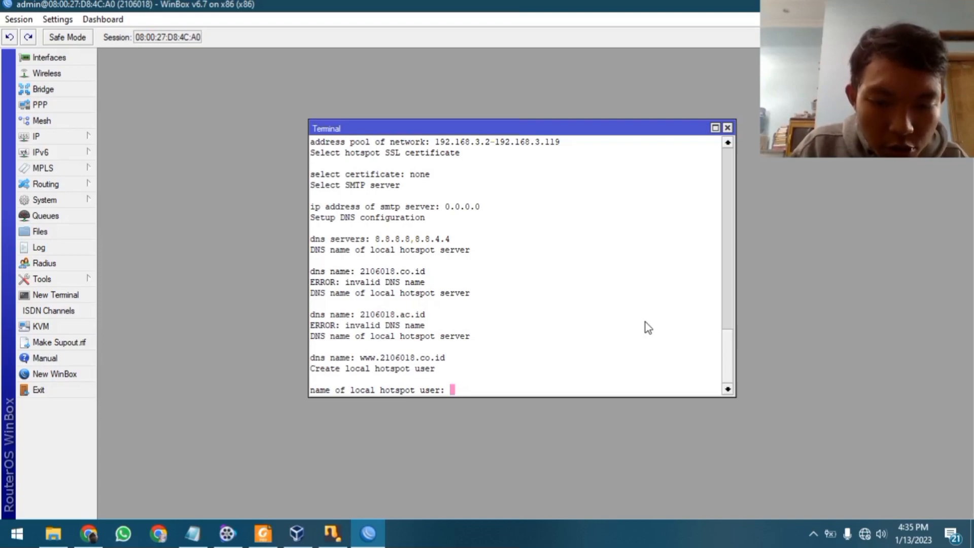
{"action": "type", "text": "user1"}
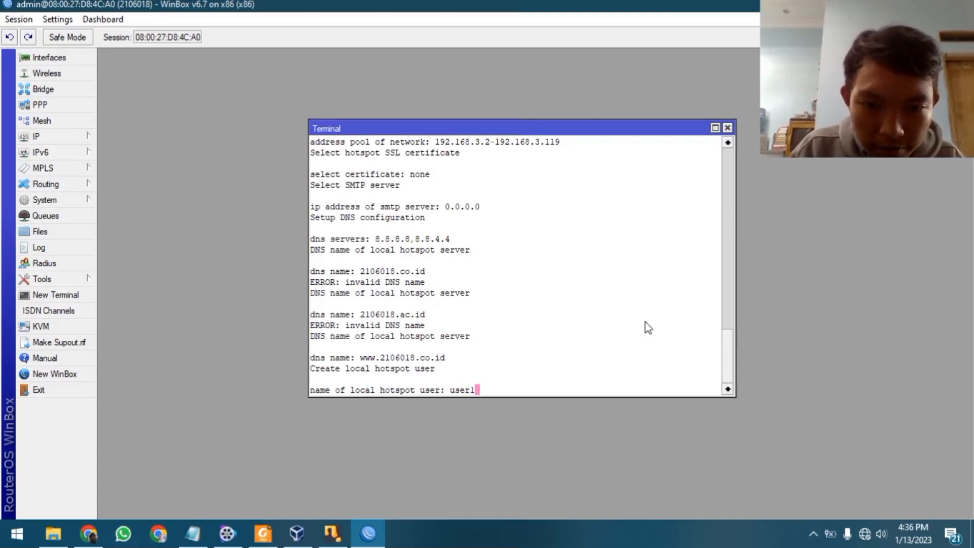
{"action": "key", "text": "BackSpace"}
{"action": "key", "text": "BackSpace"}
{"action": "key", "text": "BackSpace"}
{"action": "key", "text": "BackSpace"}
{"action": "key", "text": "BackSpace"}
{"action": "type", "text": "2106018"}
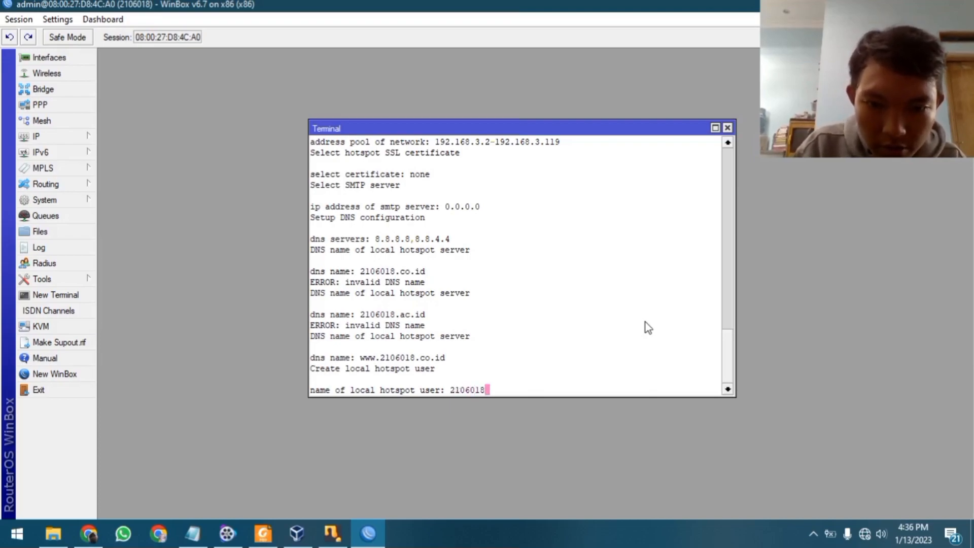
{"action": "key", "text": "Return"}
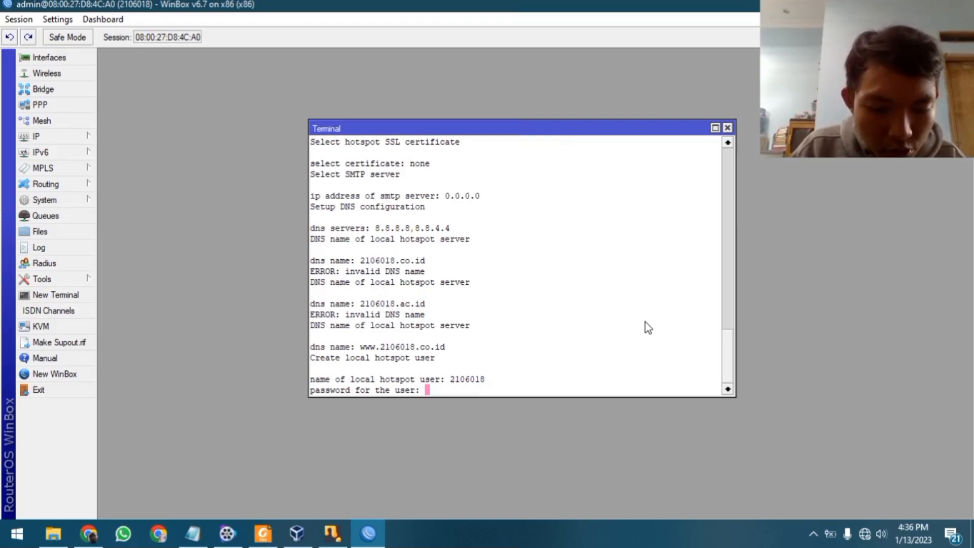
{"action": "type", "text": "123"}
{"action": "key", "text": "Return"}
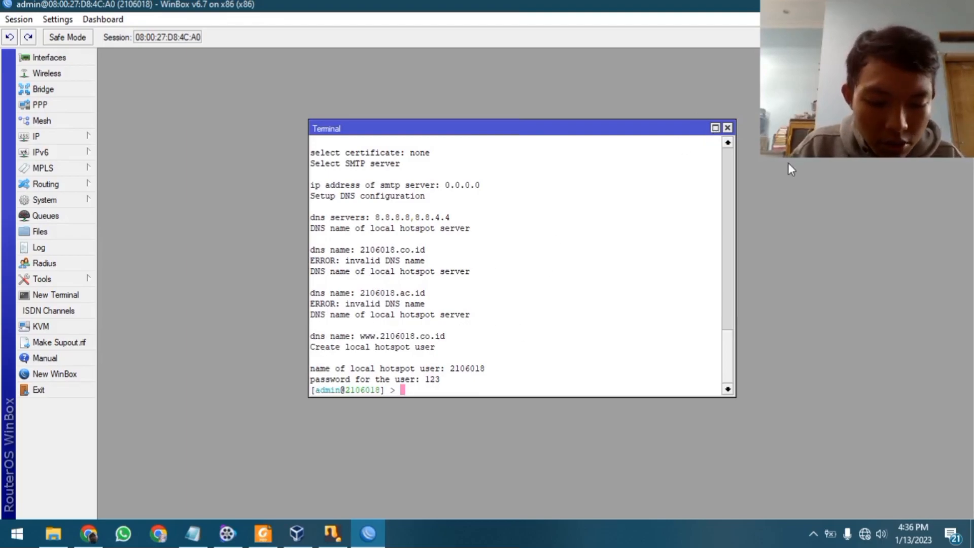
Open Windows Control Panel through system search
{"action": "key", "text": "super"}
{"action": "type", "text": "contro"}
{"action": "key", "text": "Return"}
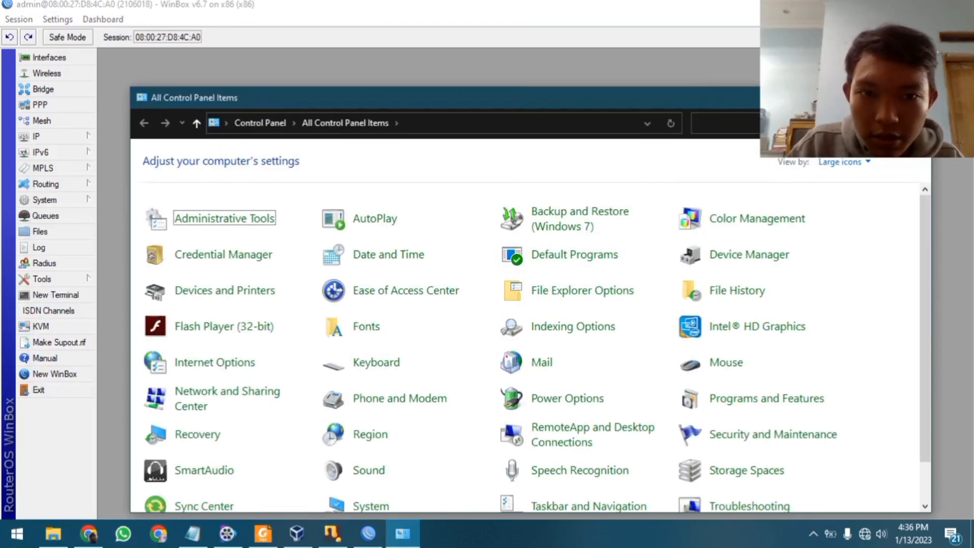
Maximize Control Panel and go to Network and Sharing Center's list of network adapters
{"action": "left_click", "coordinate": [882, 97]}
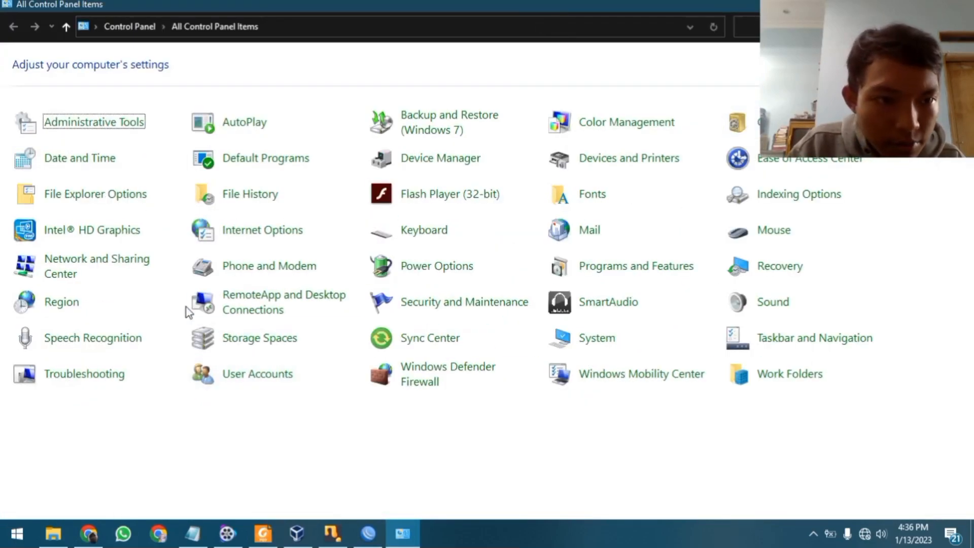
{"action": "left_click", "coordinate": [135, 262]}
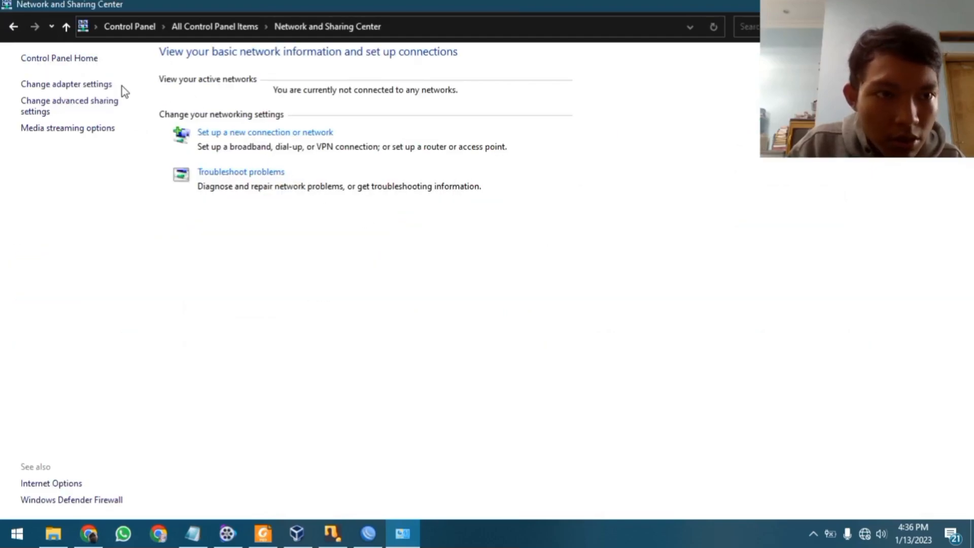
{"action": "left_click", "coordinate": [104, 85]}
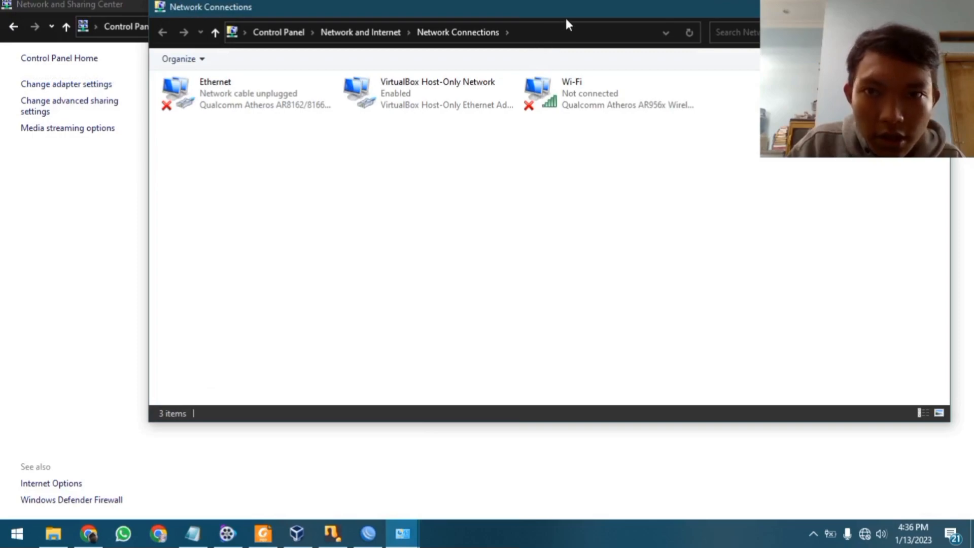
{"action": "left_click_drag", "start_coordinate": [566, 19], "coordinate": [511, 64]}
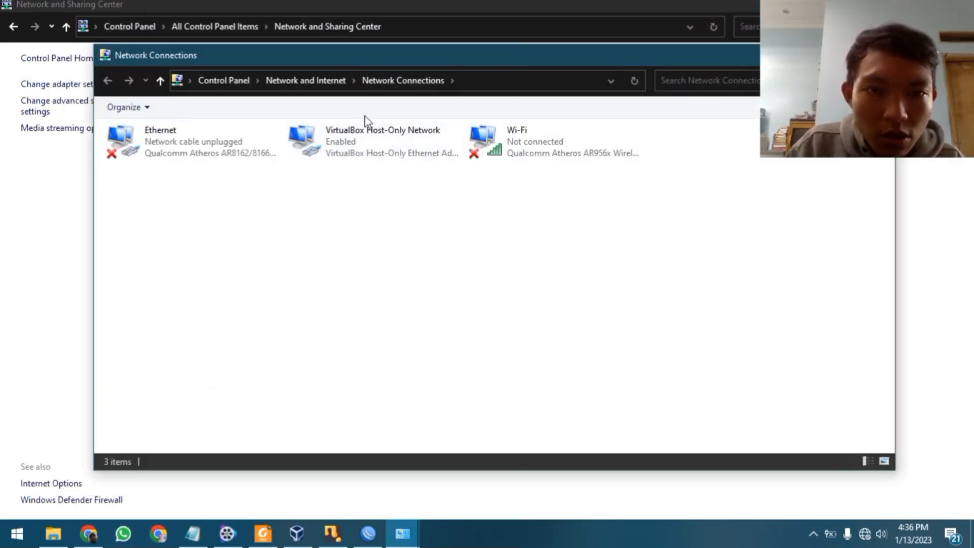
{"action": "left_click_drag", "start_coordinate": [633, 216], "coordinate": [205, 128]}
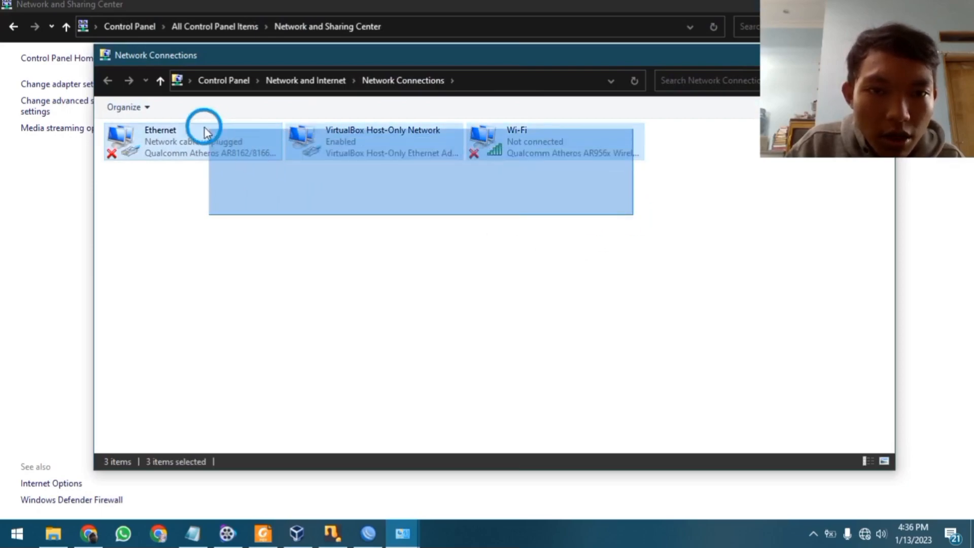
{"action": "left_click_drag", "start_coordinate": [582, 219], "coordinate": [154, 143]}
{"action": "left_click", "coordinate": [281, 287]}
Open the VirtualBox Host-Only Network adapter's properties from its context menu, then close them
{"action": "left_click", "coordinate": [378, 144]}
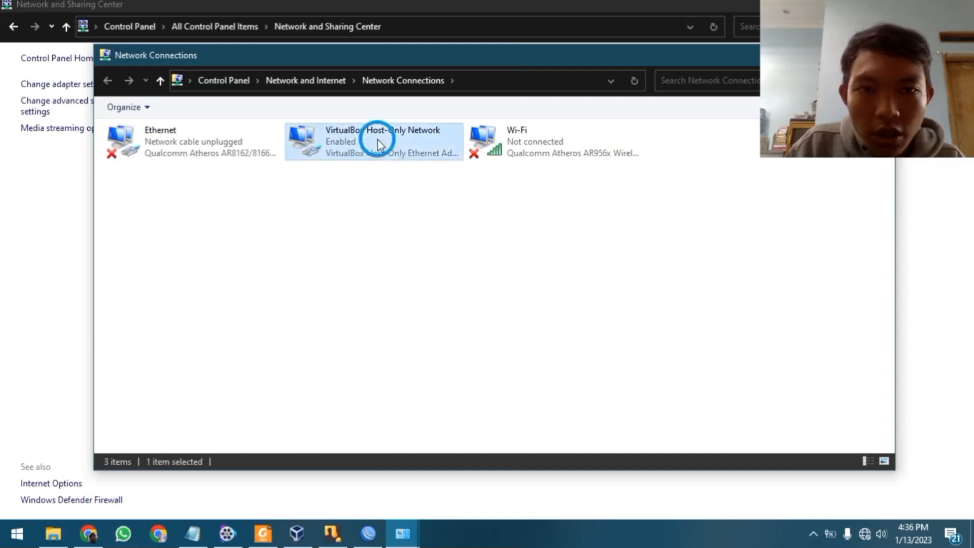
{"action": "right_click", "coordinate": [378, 143]}
{"action": "left_click", "coordinate": [496, 306]}
{"action": "left_click", "coordinate": [392, 134]}
{"action": "right_click", "coordinate": [392, 134]}
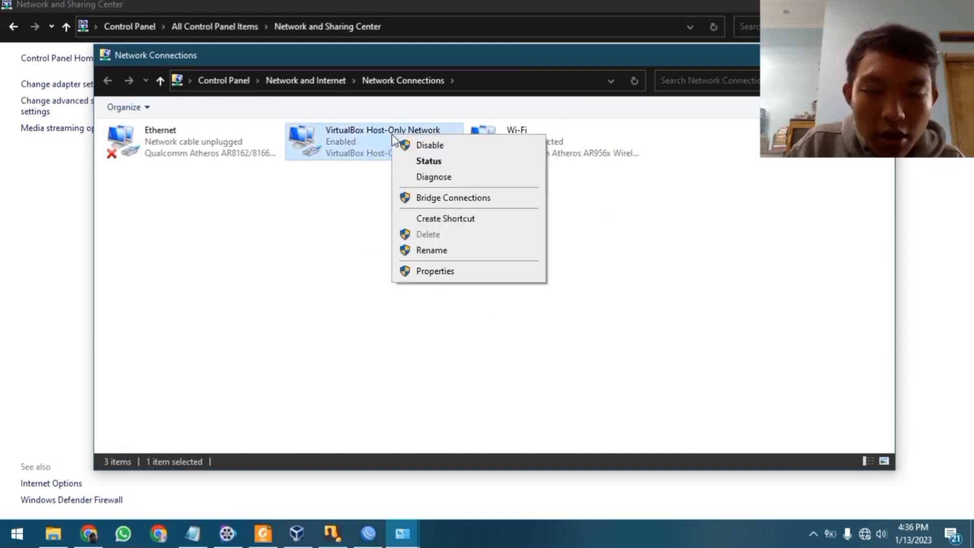
{"action": "left_click", "coordinate": [467, 274]}
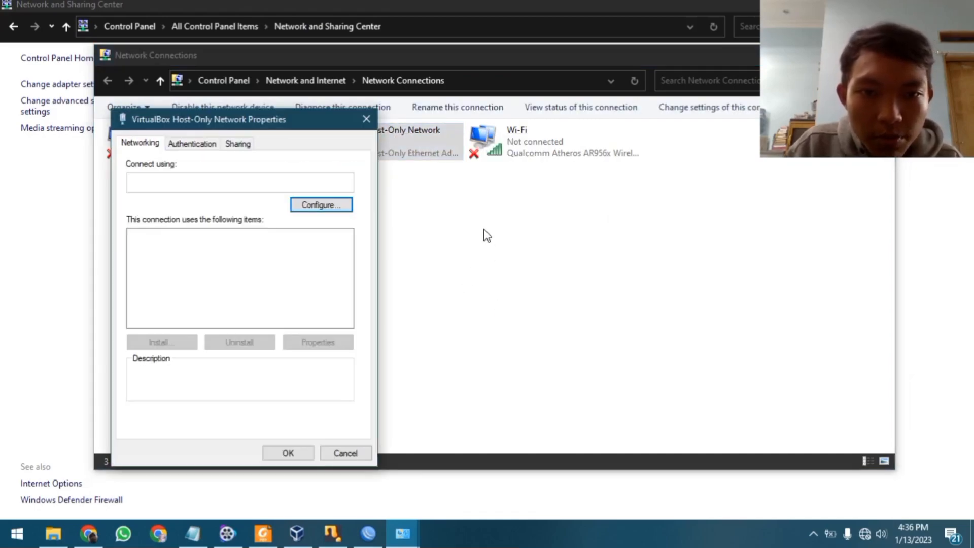
{"action": "left_click_drag", "start_coordinate": [264, 114], "coordinate": [501, 117]}
{"action": "left_click", "coordinate": [629, 111]}
Inspect the adapter's connection details: DHCP Enabled, IPv4 address, subnet mask and default gateway
{"action": "double_click", "coordinate": [415, 155]}
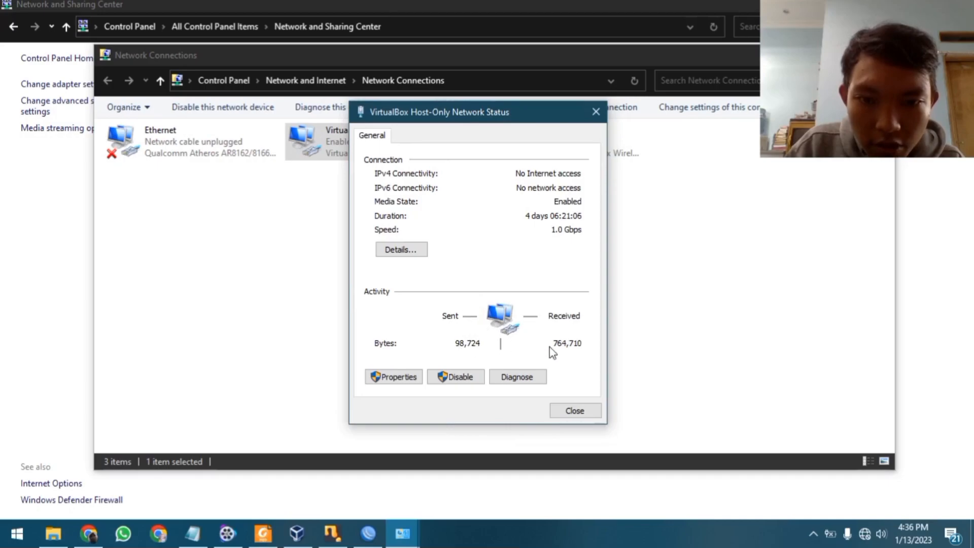
{"action": "left_click", "coordinate": [401, 249]}
{"action": "left_click_drag", "start_coordinate": [504, 141], "coordinate": [515, 99]}
{"action": "left_click", "coordinate": [474, 186]}
{"action": "left_click", "coordinate": [517, 199]}
{"action": "left_click", "coordinate": [521, 208]}
{"action": "left_click", "coordinate": [520, 198]}
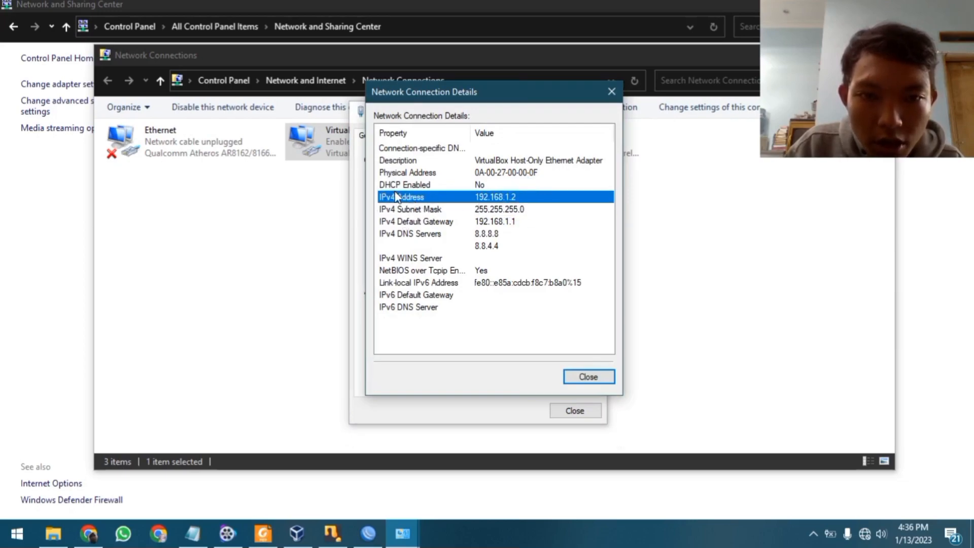
{"action": "left_click", "coordinate": [522, 209]}
{"action": "key", "text": "Up"}
{"action": "left_click", "coordinate": [523, 208]}
{"action": "left_click", "coordinate": [525, 198]}
{"action": "left_click", "coordinate": [525, 208]}
{"action": "left_click", "coordinate": [525, 199]}
{"action": "left_click", "coordinate": [527, 208]}
{"action": "left_click", "coordinate": [528, 199]}
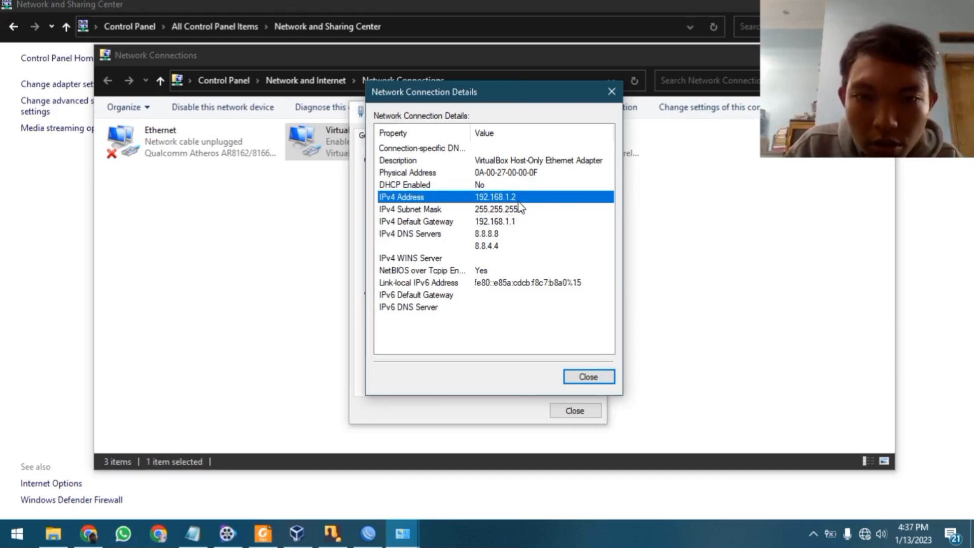
{"action": "left_click", "coordinate": [532, 209]}
{"action": "left_click", "coordinate": [529, 199]}
{"action": "left_click", "coordinate": [525, 208]}
{"action": "left_click", "coordinate": [521, 197]}
{"action": "left_click", "coordinate": [519, 208]}
{"action": "left_click", "coordinate": [510, 222]}
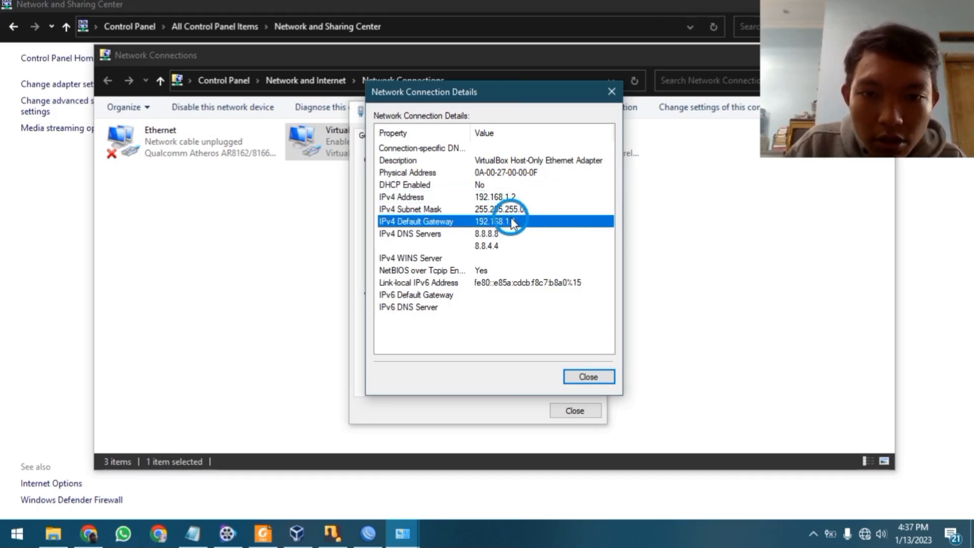
{"action": "left_click", "coordinate": [516, 185]}
{"action": "left_click", "coordinate": [510, 221]}
{"action": "left_click", "coordinate": [520, 194]}
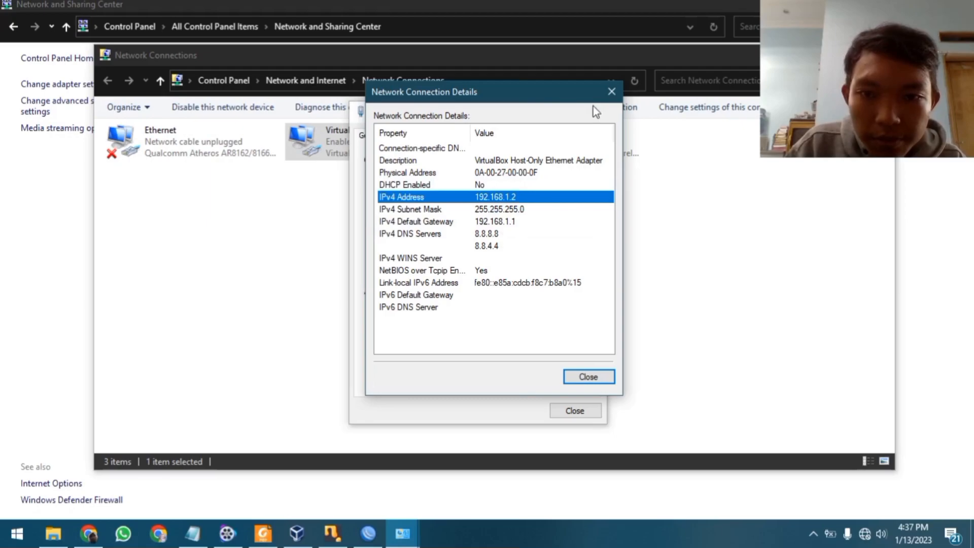
{"action": "left_click", "coordinate": [612, 95]}
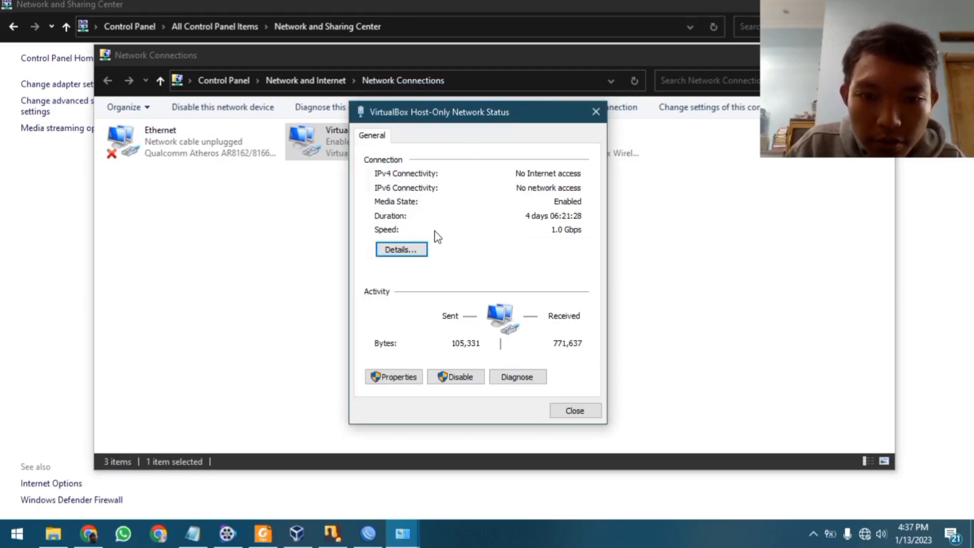
View the adapter's TCP/IPv4 settings, then reopen the VirtualBox adapter's Status dialog
{"action": "left_click", "coordinate": [400, 376]}
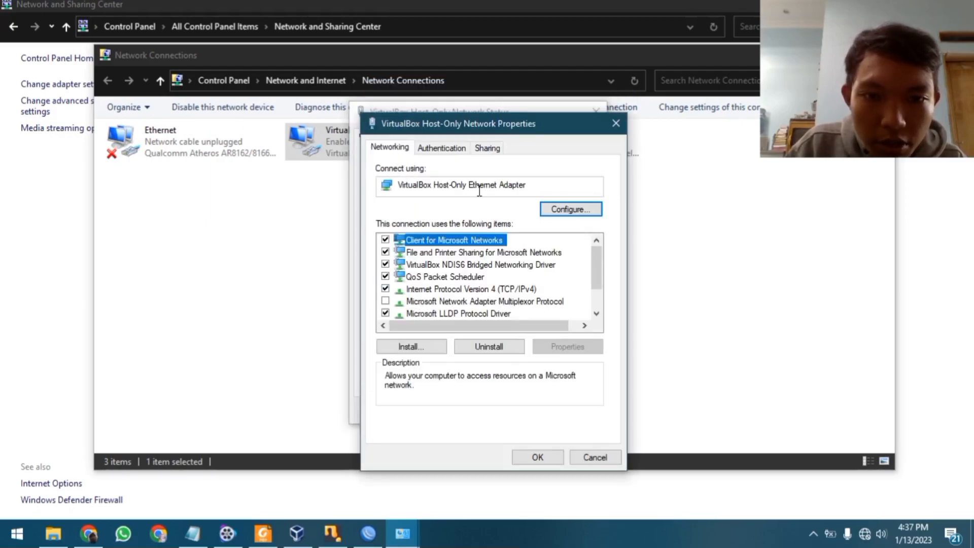
{"action": "left_click", "coordinate": [449, 292]}
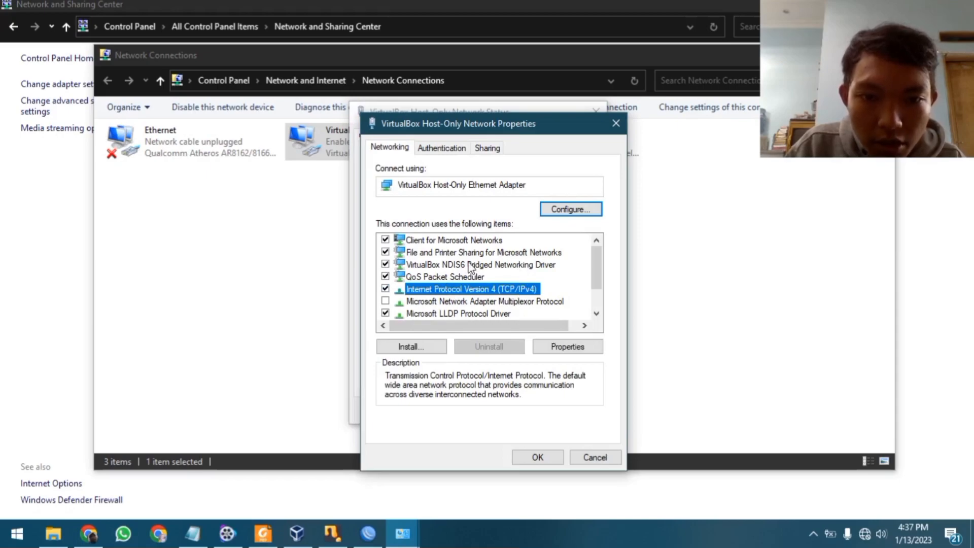
{"action": "left_click", "coordinate": [552, 347]}
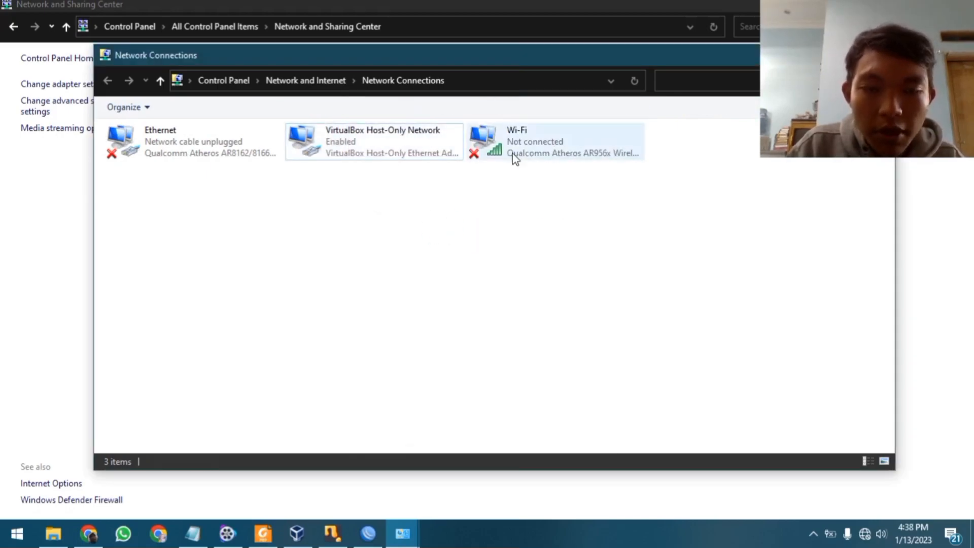
{"action": "left_click_drag", "start_coordinate": [477, 57], "coordinate": [451, 46]}
{"action": "left_click", "coordinate": [491, 165]}
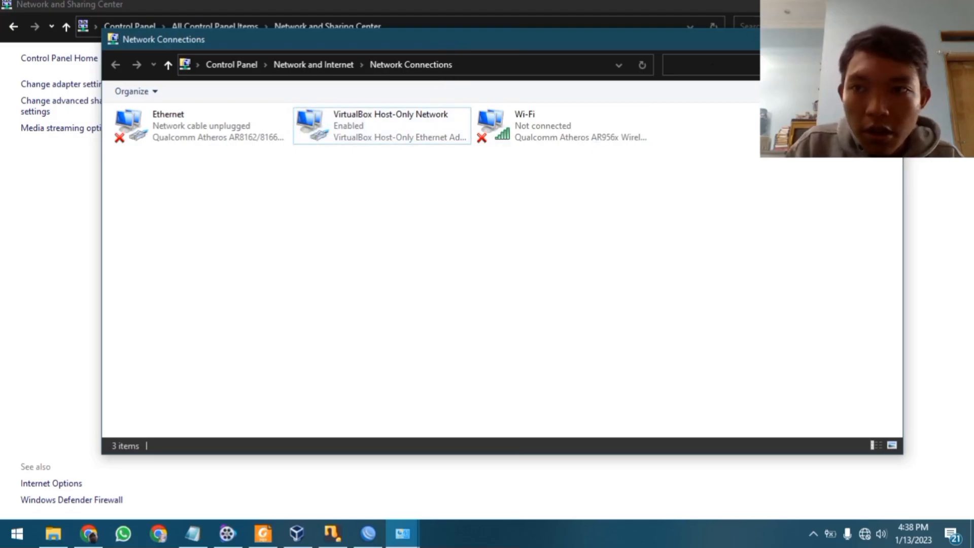
{"action": "mouse_move", "coordinate": [440, 51]}
{"action": "left_mouse_down"}
{"action": "mouse_move", "coordinate": [467, 56]}
{"action": "mouse_move", "coordinate": [436, 64]}
{"action": "left_mouse_up"}
{"action": "double_click", "coordinate": [370, 133]}
{"action": "left_click_drag", "start_coordinate": [406, 116], "coordinate": [384, 64]}
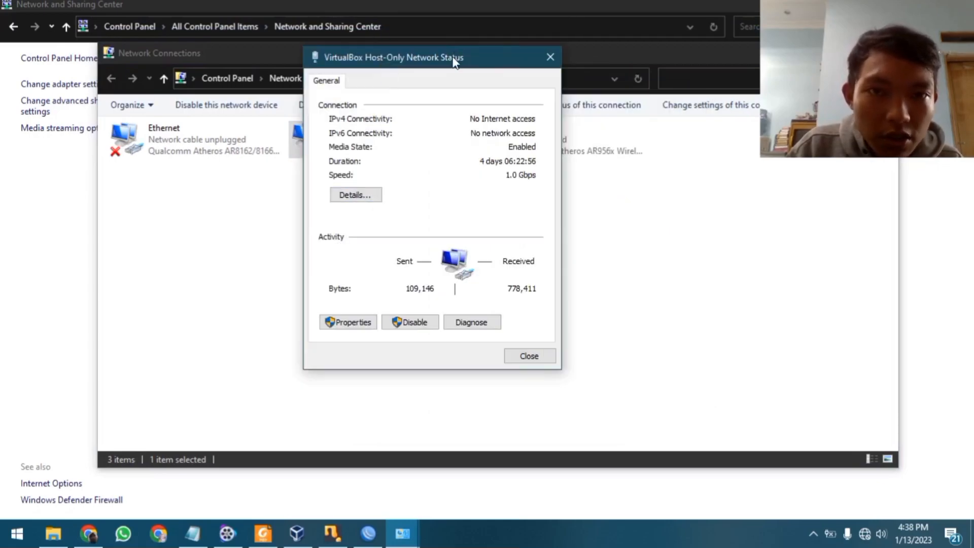
Check the adapter's TCP/IPv4 properties, still set to obtain addresses automatically, and close them
{"action": "left_click_drag", "start_coordinate": [453, 55], "coordinate": [476, 71]}
{"action": "left_click", "coordinate": [373, 338]}
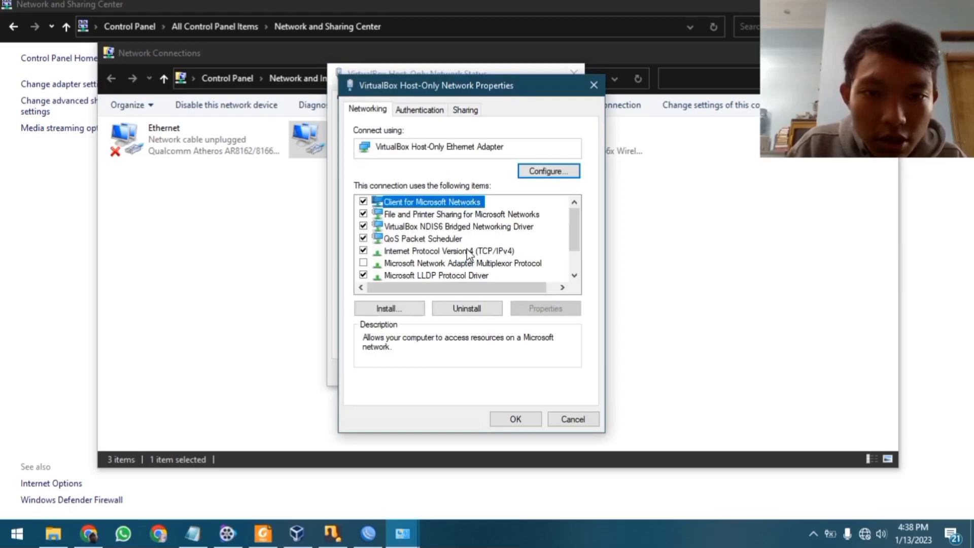
{"action": "left_click", "coordinate": [471, 252]}
{"action": "left_click", "coordinate": [530, 309]}
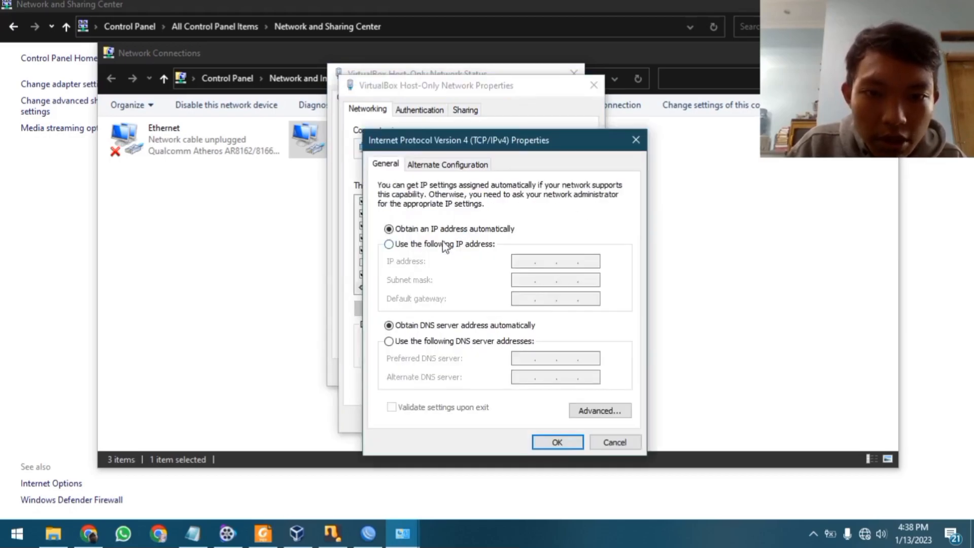
{"action": "left_click", "coordinate": [635, 140]}
{"action": "left_click", "coordinate": [541, 308]}
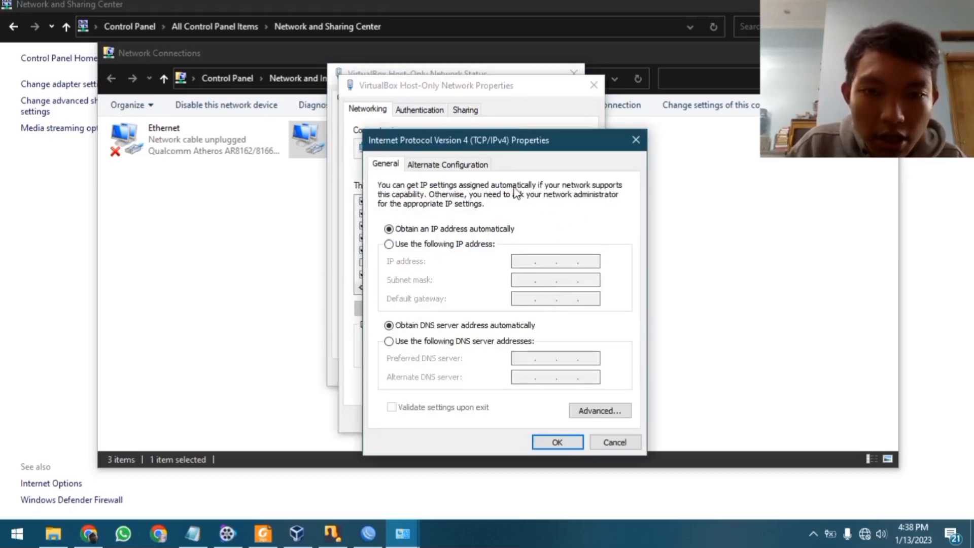
{"action": "left_click", "coordinate": [637, 140]}
{"action": "left_click", "coordinate": [593, 87]}
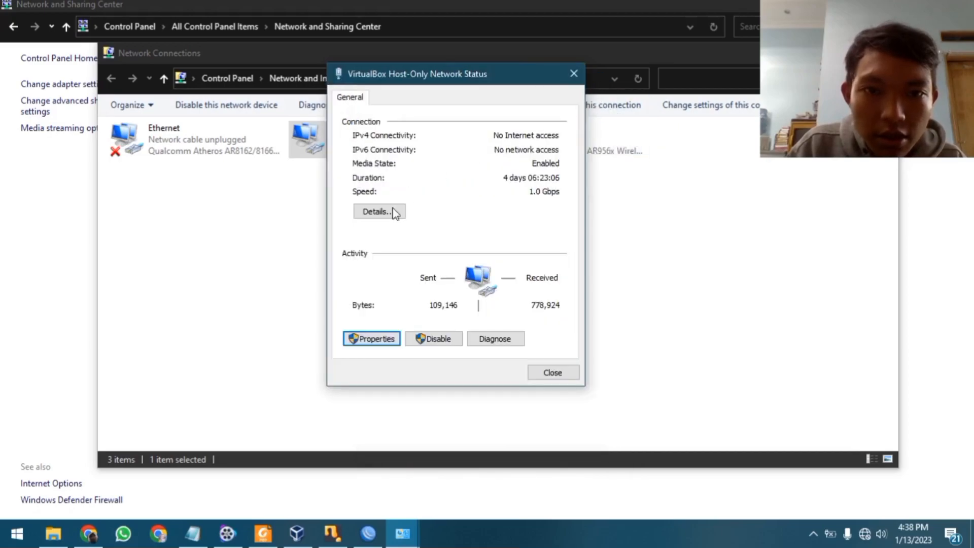
Review the current IPv4 address and subnet mask in Details, comparing with the WinBox terminal
{"action": "left_click", "coordinate": [390, 213]}
{"action": "left_click", "coordinate": [452, 204]}
{"action": "left_click", "coordinate": [469, 213]}
{"action": "left_click", "coordinate": [479, 204]}
{"action": "left_click", "coordinate": [479, 213]}
{"action": "left_click", "coordinate": [480, 204]}
{"action": "left_click", "coordinate": [479, 211]}
{"action": "left_click", "coordinate": [368, 534]}
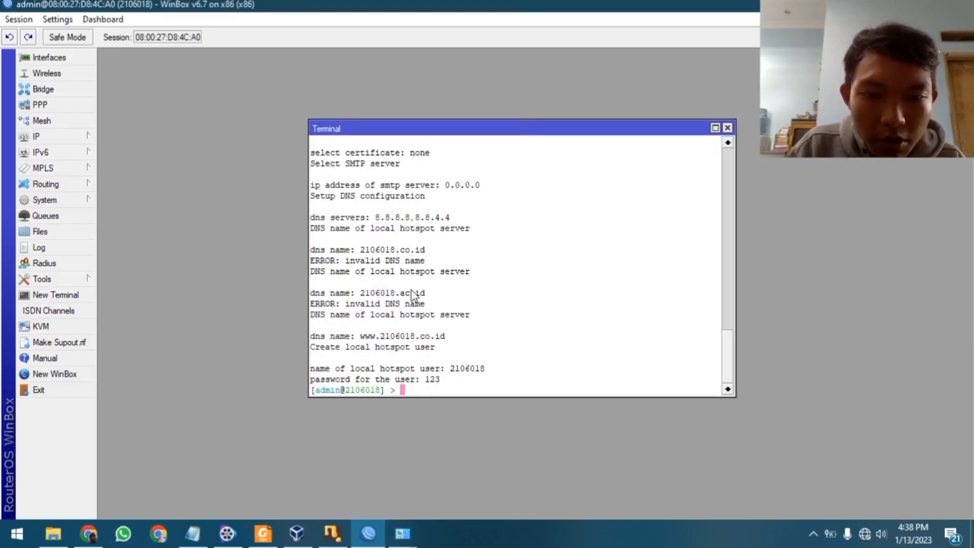
{"action": "key", "text": "alt+Tab"}
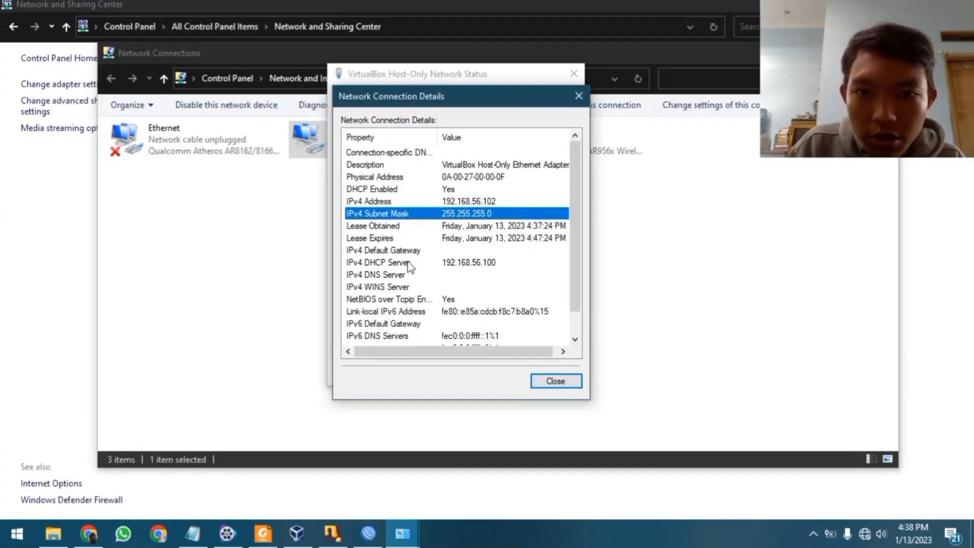
{"action": "left_click", "coordinate": [578, 96]}
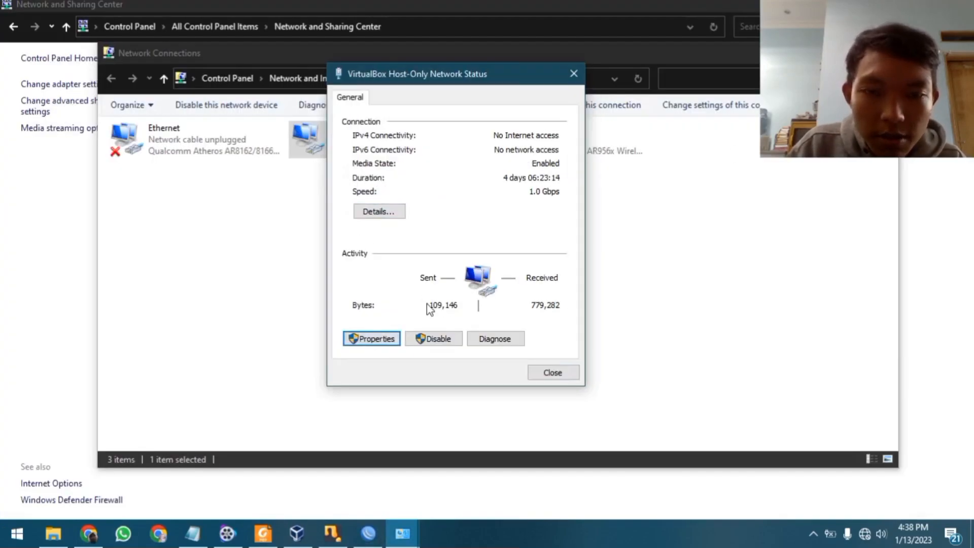
Reopen the Internet Protocol Version 4 (TCP/IPv4) properties of the VirtualBox adapter
{"action": "left_click", "coordinate": [376, 337]}
{"action": "left_click", "coordinate": [405, 252]}
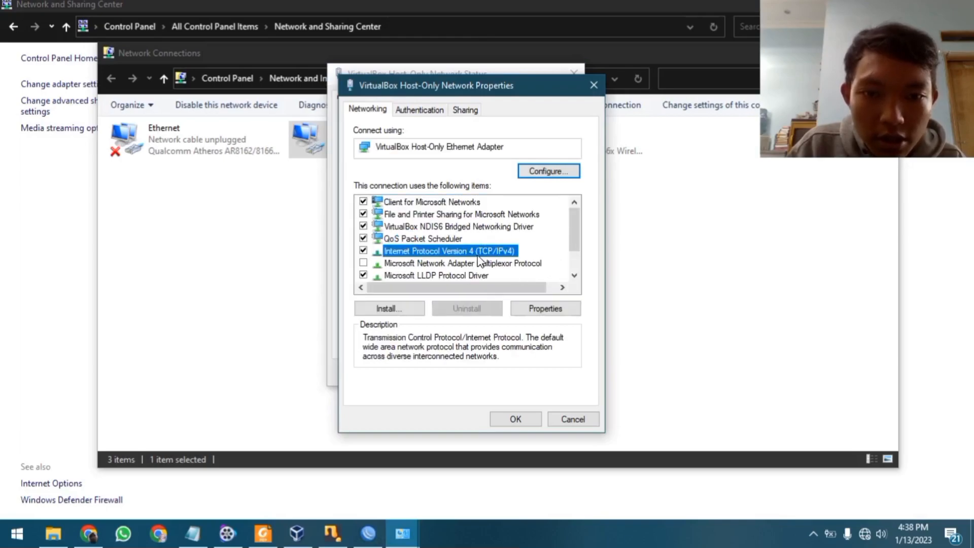
{"action": "left_click", "coordinate": [545, 309]}
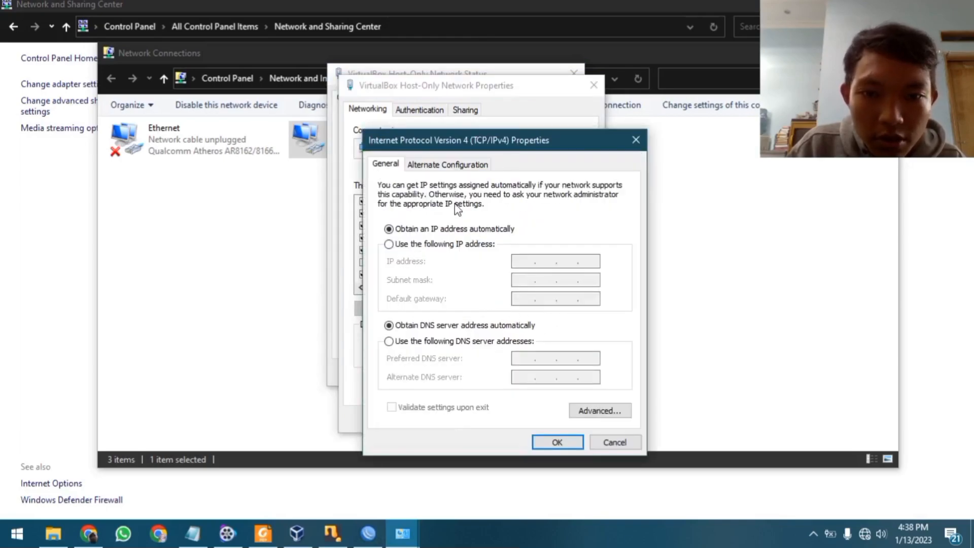
Set static IP 192.168.1.2, mask 255.255.255.0, gateway 192.168.1.1, DNS 8.8.8.8 and 8.8.4.4
{"action": "left_click", "coordinate": [442, 244]}
{"action": "left_click", "coordinate": [524, 261]}
{"action": "type", "text": "192."}
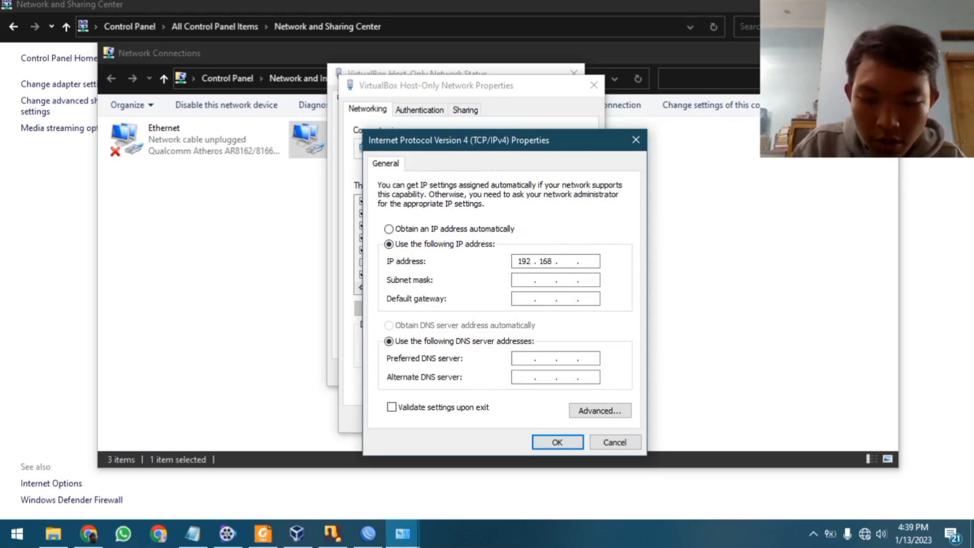
{"action": "type", "text": "168."}
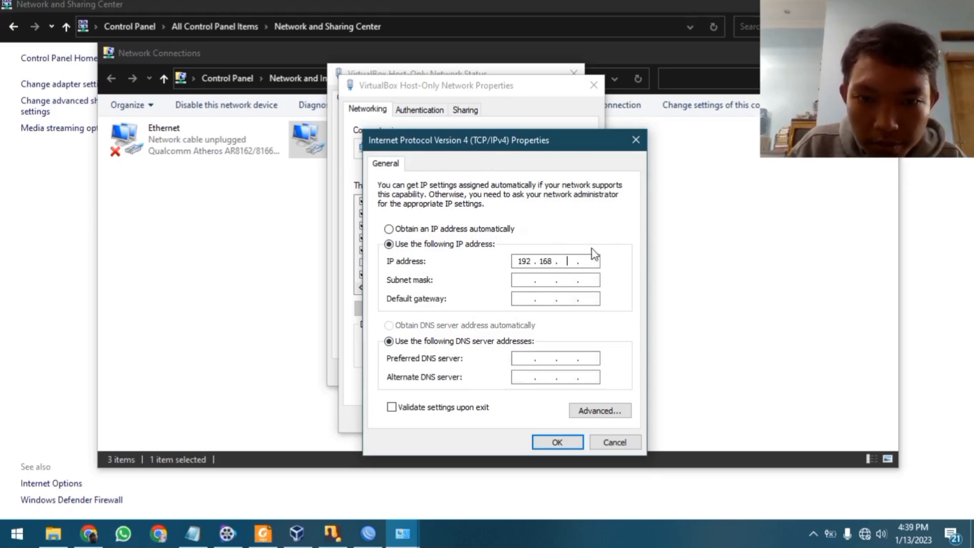
{"action": "type", "text": "1.2"}
{"action": "key", "text": "Tab"}
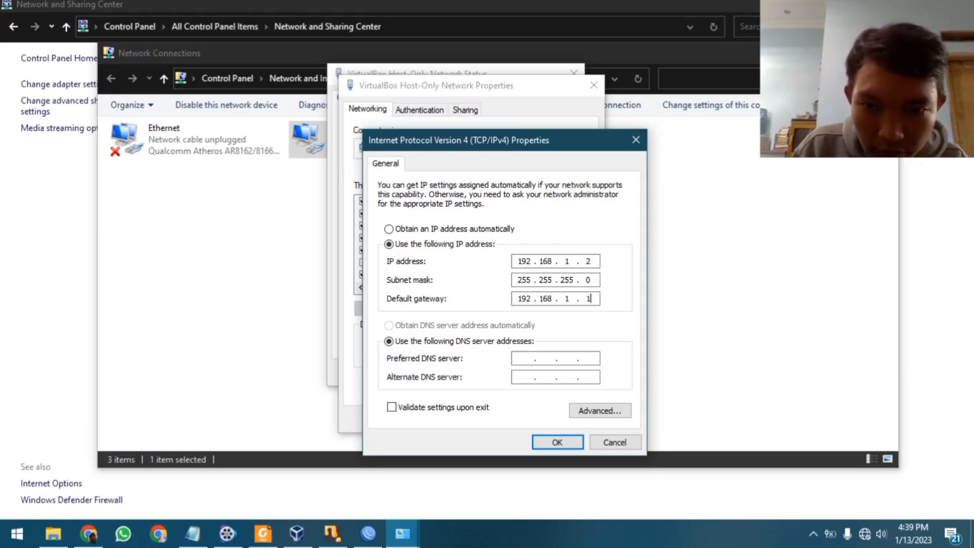
{"action": "left_click", "coordinate": [530, 359]}
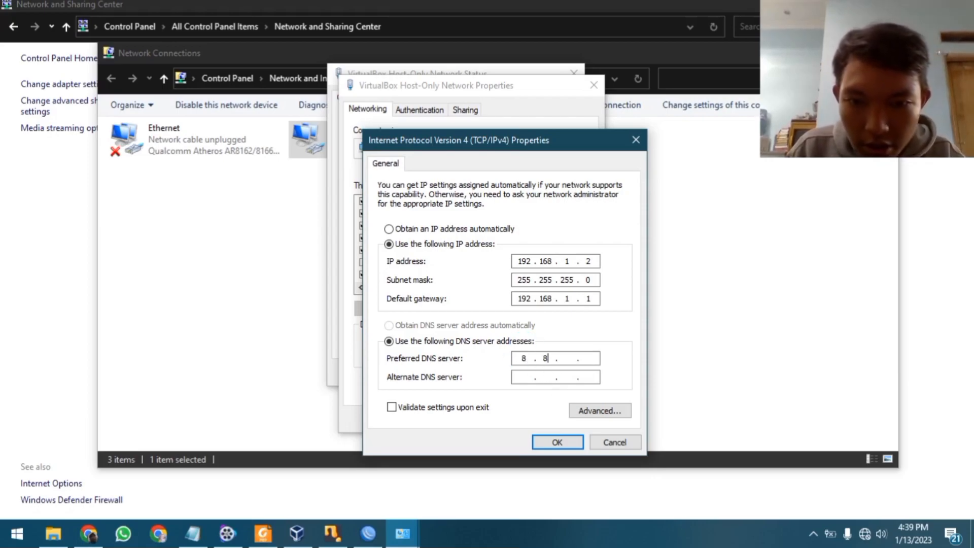
{"action": "left_click", "coordinate": [522, 377]}
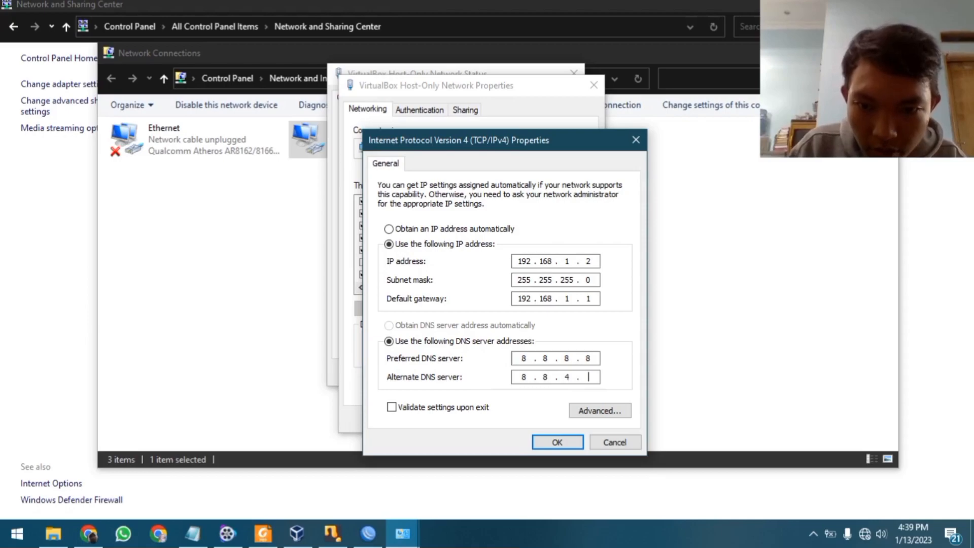
{"action": "left_click", "coordinate": [561, 443]}
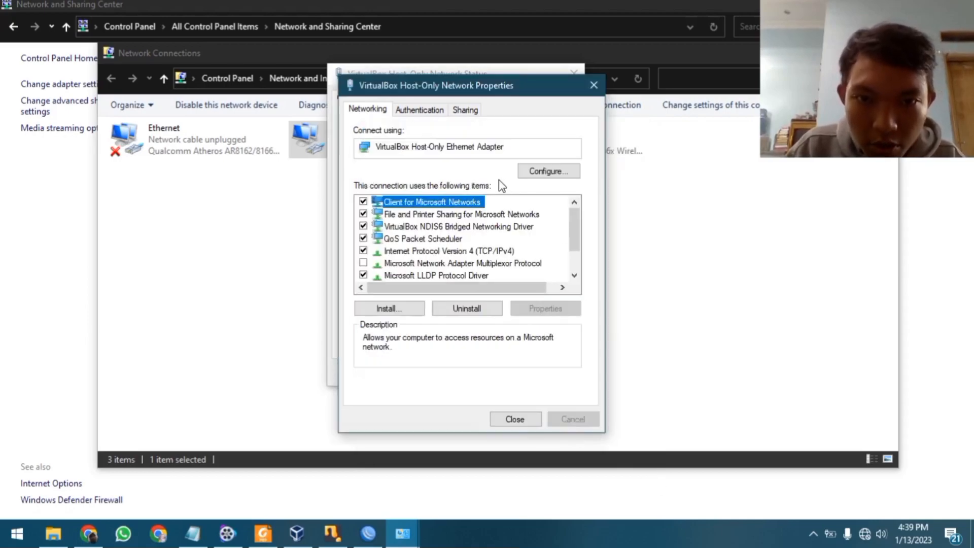
Confirm in the connection details that the IPv4 address is now 192.168.1.2 with DHCP setting updated
{"action": "left_click", "coordinate": [515, 419]}
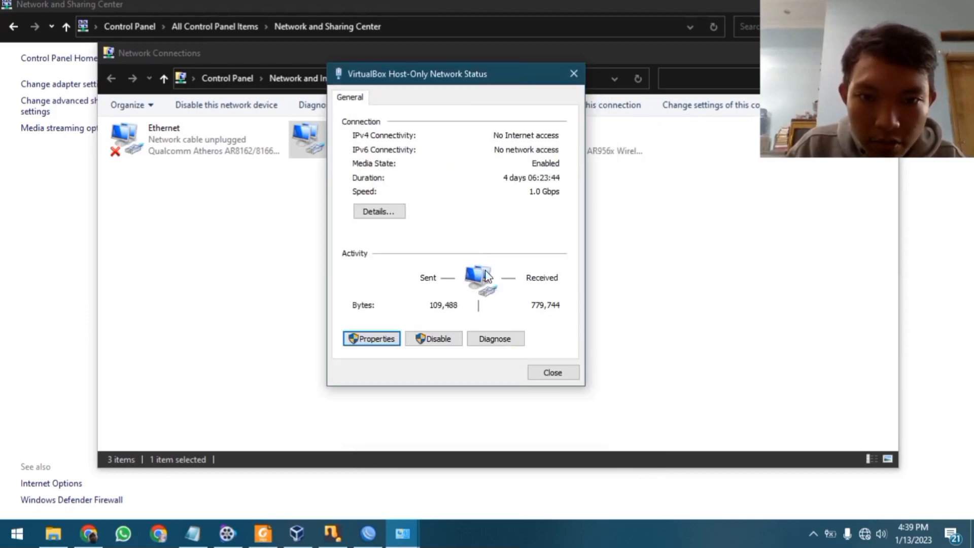
{"action": "left_click", "coordinate": [386, 211]}
{"action": "left_click", "coordinate": [480, 202]}
{"action": "left_click", "coordinate": [481, 214]}
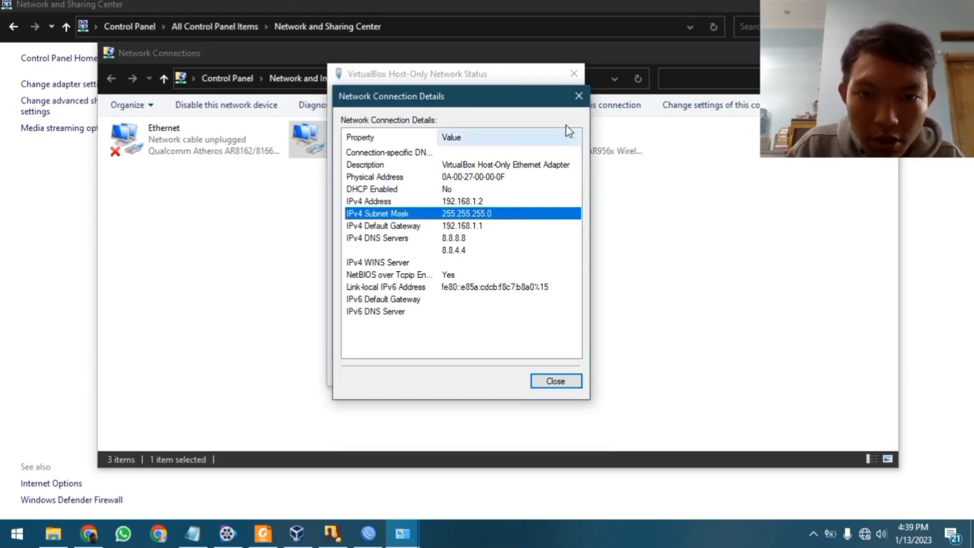
{"action": "left_click", "coordinate": [517, 187]}
{"action": "left_click", "coordinate": [506, 211]}
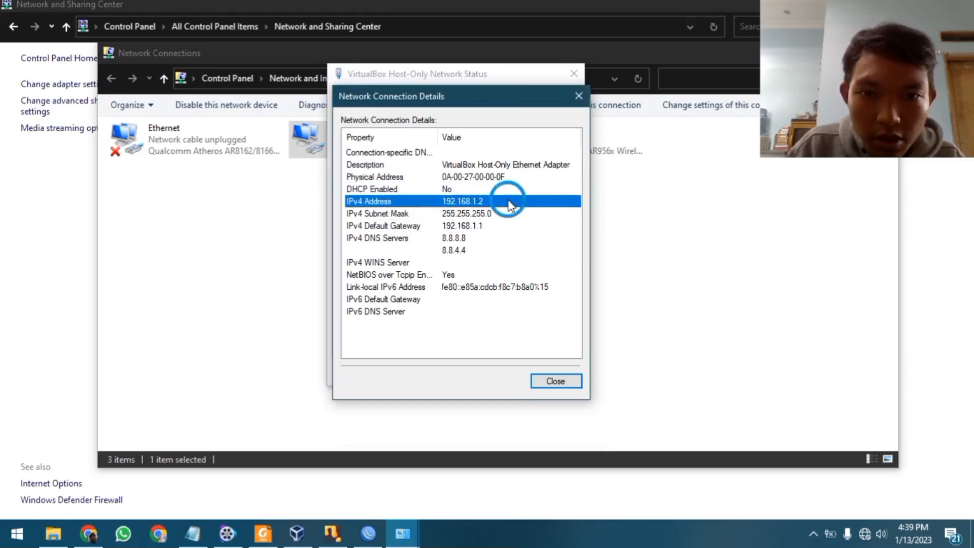
Close the details, status and Network Connections windows and return to the browser
{"action": "left_click", "coordinate": [579, 96]}
{"action": "left_click", "coordinate": [574, 74]}
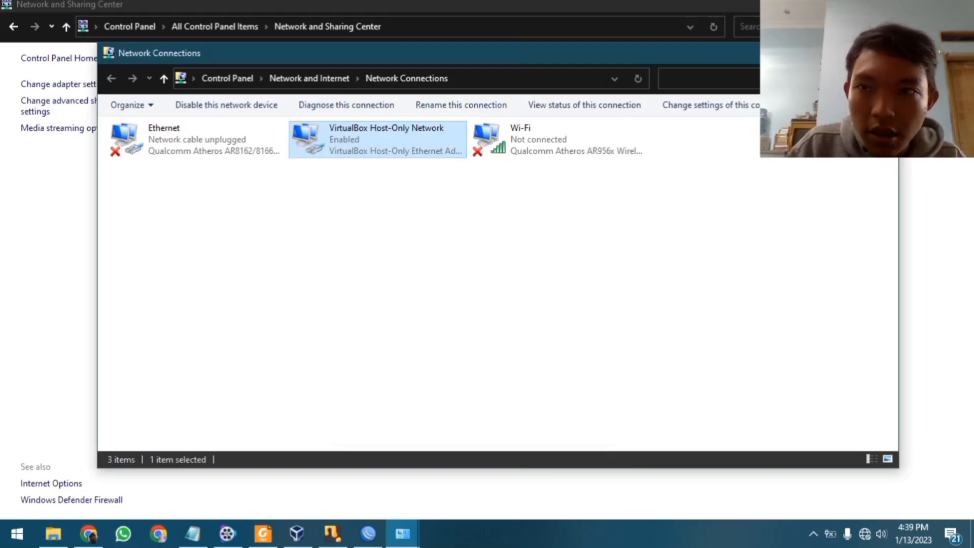
{"action": "left_click", "coordinate": [887, 53]}
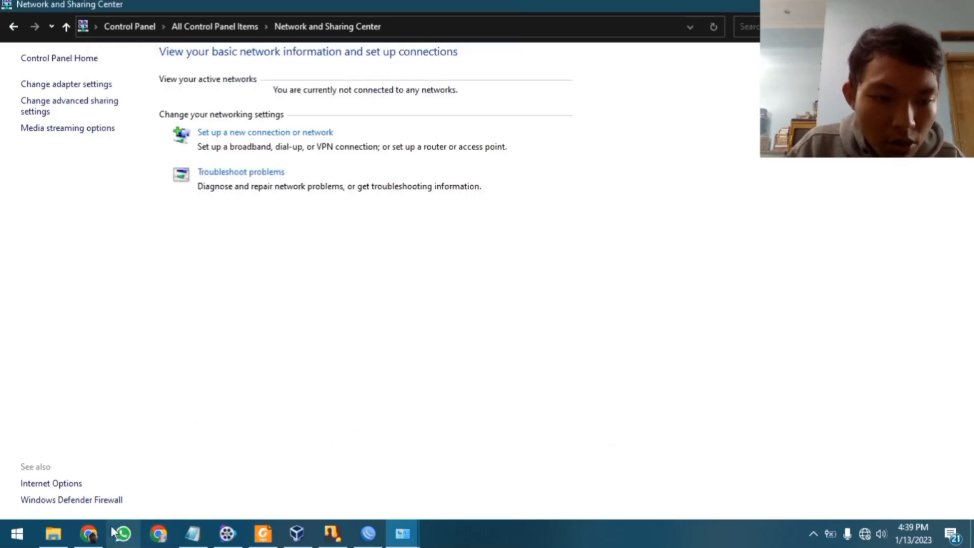
{"action": "left_click", "coordinate": [90, 533]}
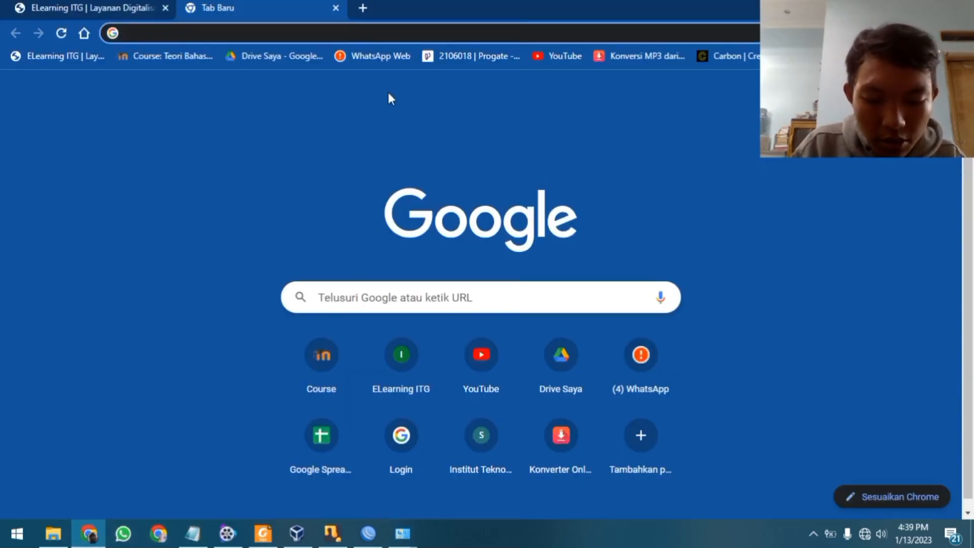
{"action": "type", "text": "www."}
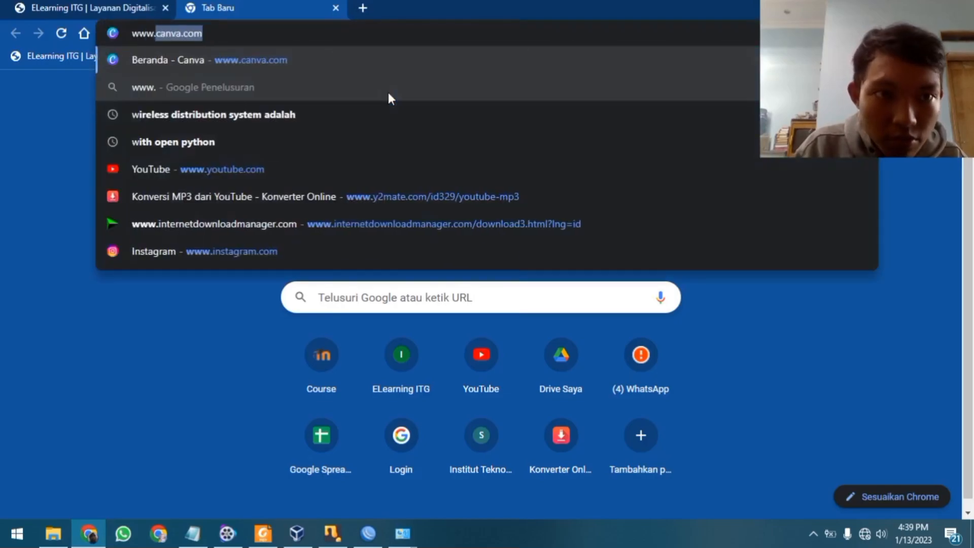
{"action": "type", "text": "2106018.co.id"}
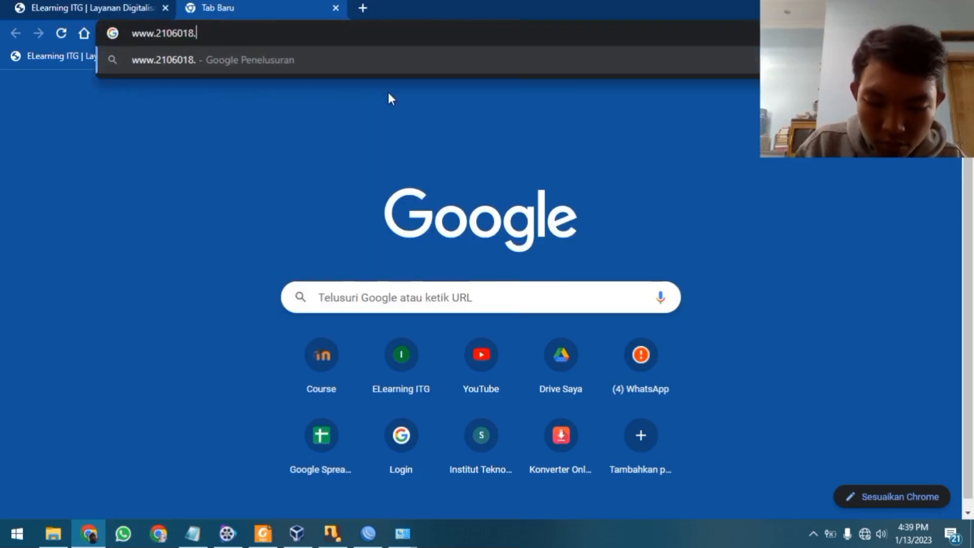
{"action": "key", "text": "Return"}
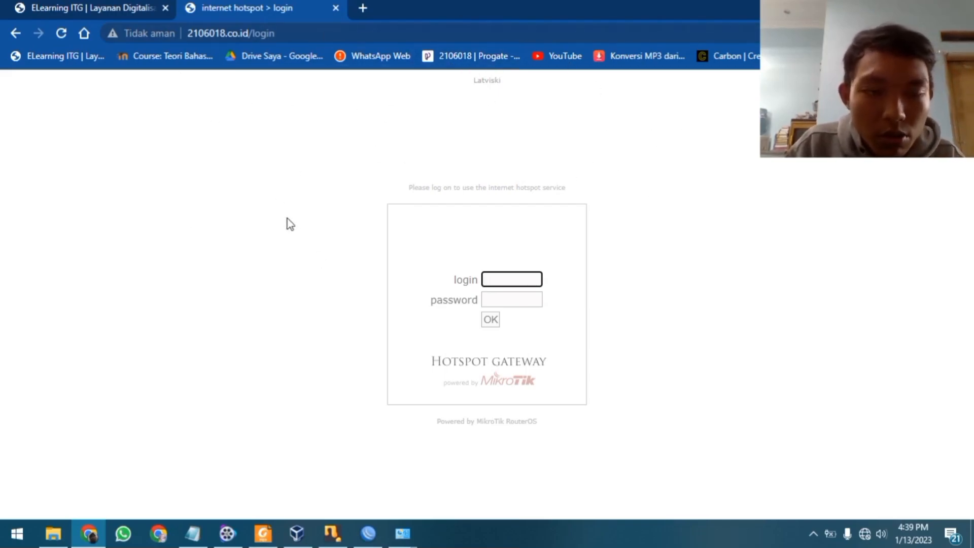
{"action": "left_click", "coordinate": [521, 279]}
{"action": "left_click", "coordinate": [364, 187]}
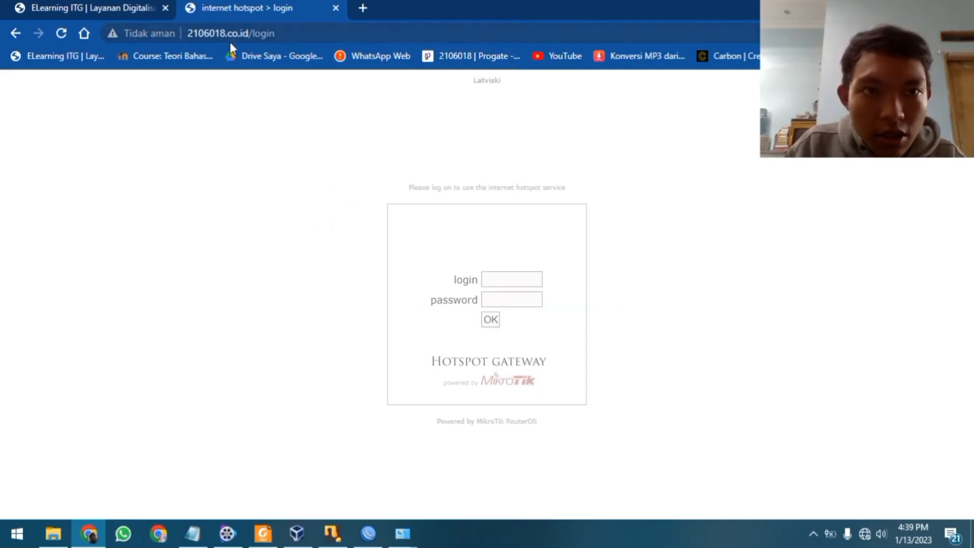
Close the hotspot login tab and review the hotspot setup output in the WinBox terminal
{"action": "left_click", "coordinate": [362, 7]}
{"action": "left_click", "coordinate": [321, 10]}
{"action": "left_click", "coordinate": [335, 7]}
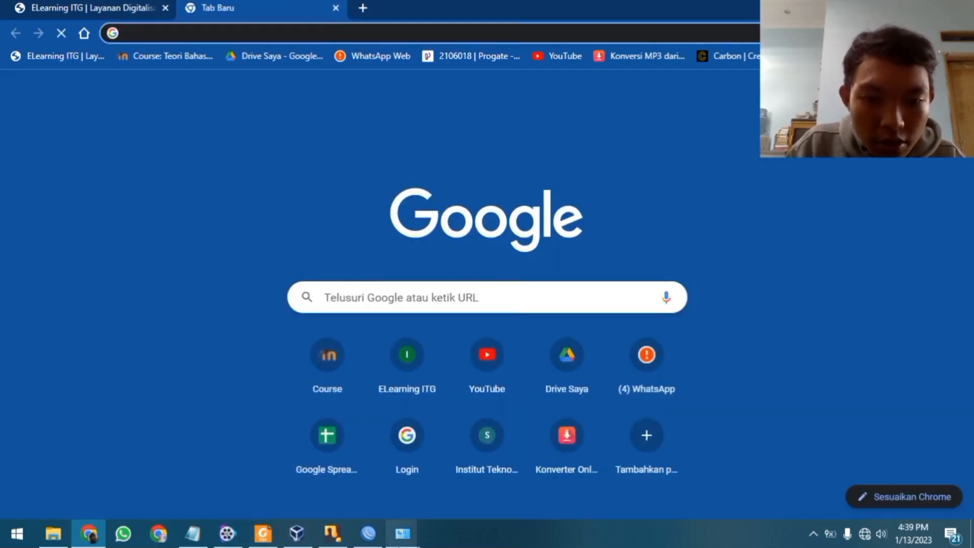
{"action": "left_click", "coordinate": [376, 536]}
{"action": "scroll", "coordinate": [490, 315], "scroll_direction": "up", "scroll_amount": 1}
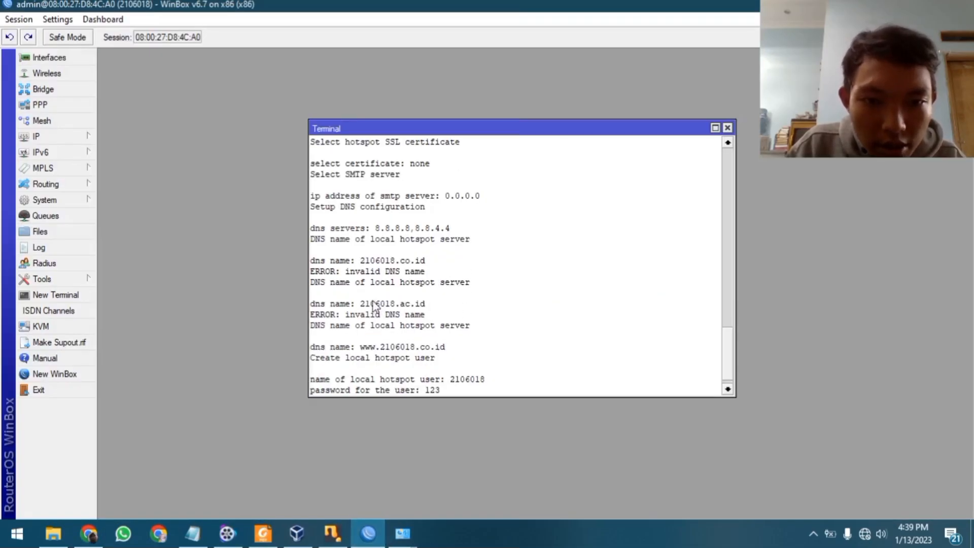
{"action": "scroll", "coordinate": [380, 349], "scroll_direction": "down", "scroll_amount": 1}
{"action": "left_click_drag", "start_coordinate": [358, 335], "coordinate": [449, 341]}
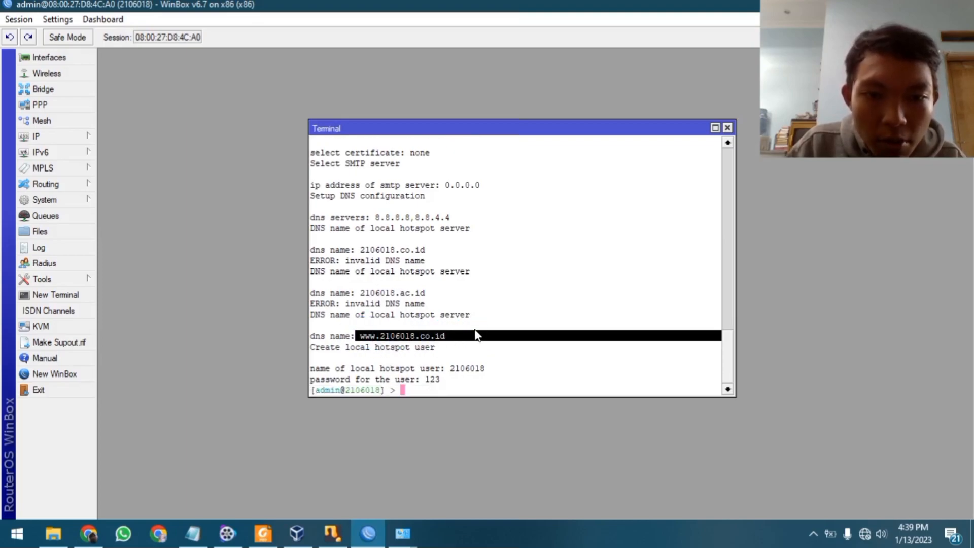
{"action": "left_click", "coordinate": [89, 534]}
{"action": "type", "text": "www.210"}
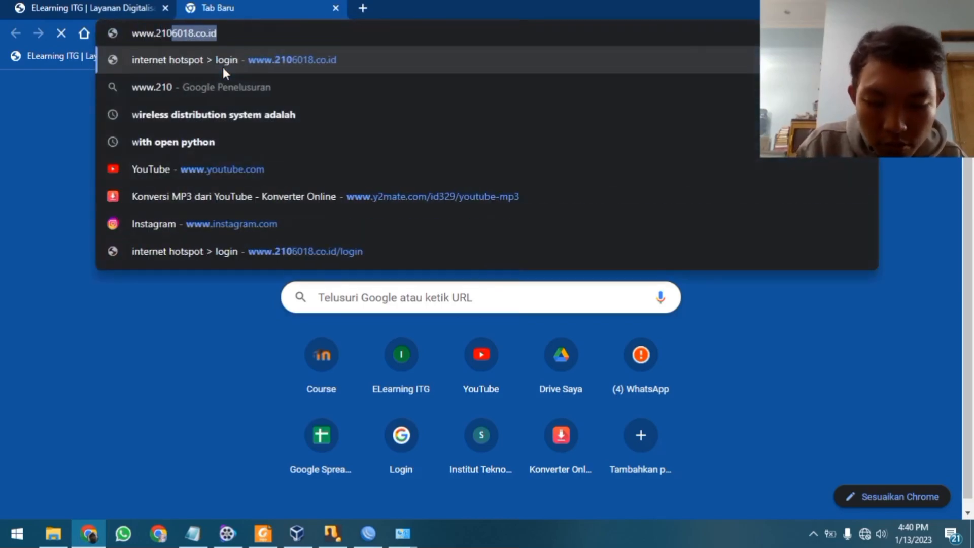
{"action": "type", "text": "6018."}
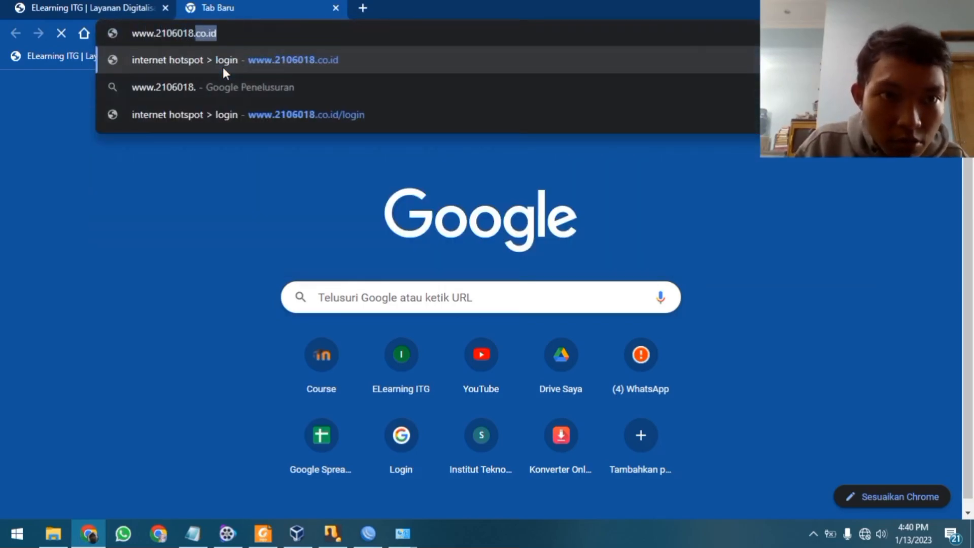
{"action": "type", "text": "co.id"}
{"action": "key", "text": "Return"}
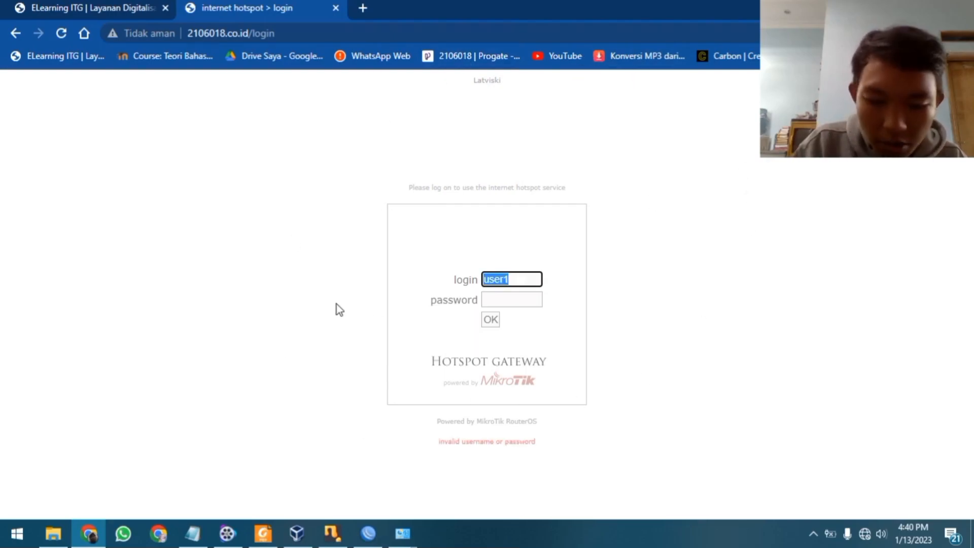
{"action": "key", "text": "BackSpace"}
{"action": "type", "text": "2106018"}
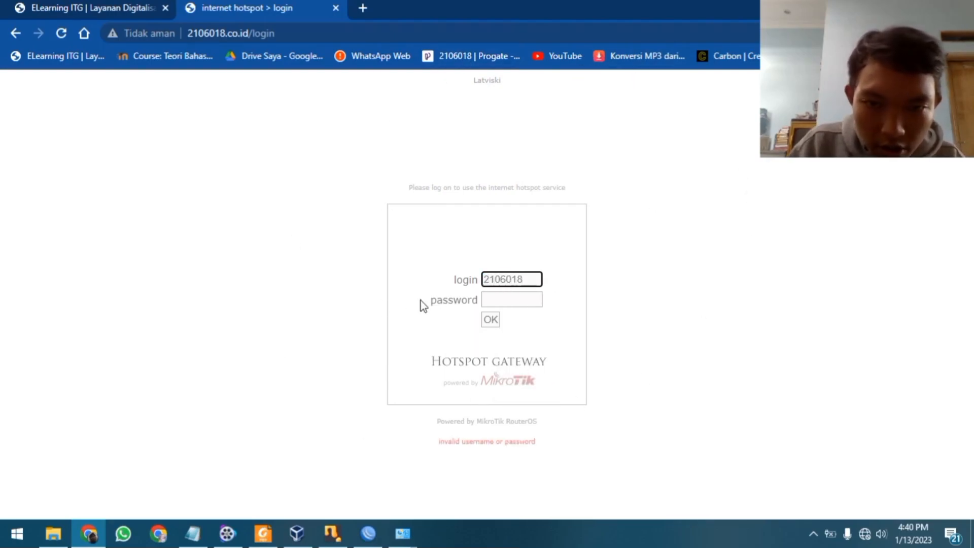
{"action": "left_click", "coordinate": [493, 300]}
{"action": "type", "text": "***"}
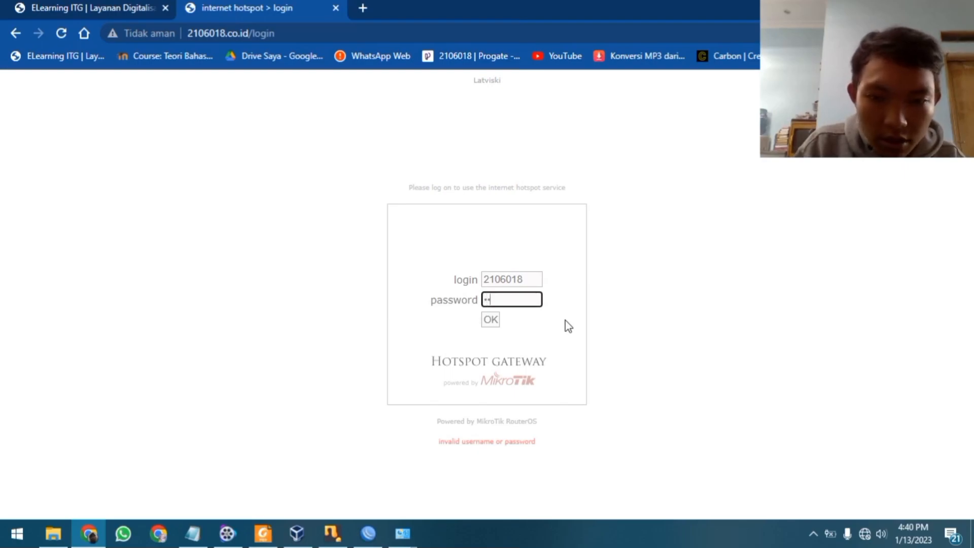
{"action": "left_click", "coordinate": [493, 322]}
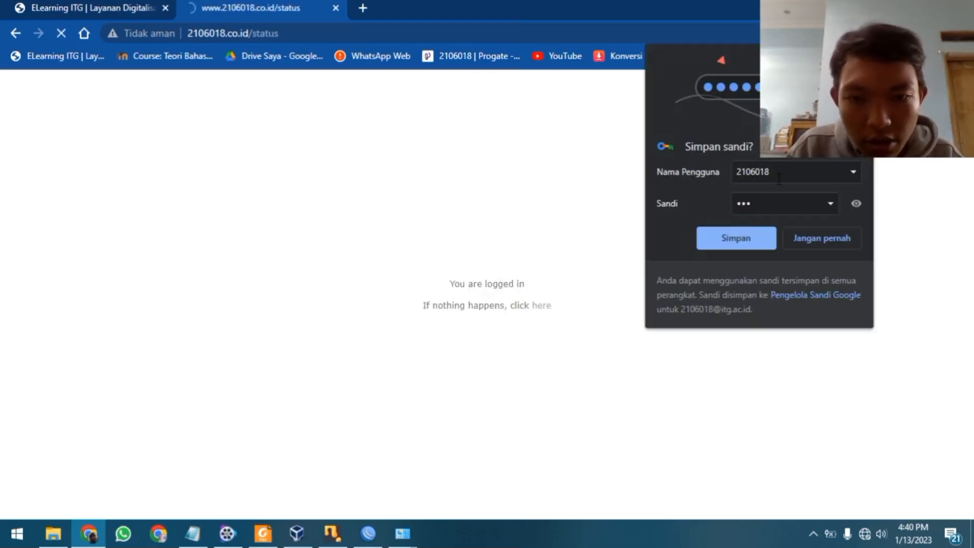
{"action": "left_click", "coordinate": [840, 243]}
Check the welcome status page showing IP 192.168.3.119, then compare with the WinBox terminal output
{"action": "left_click_drag", "start_coordinate": [443, 236], "coordinate": [644, 343]}
{"action": "left_click", "coordinate": [809, 227]}
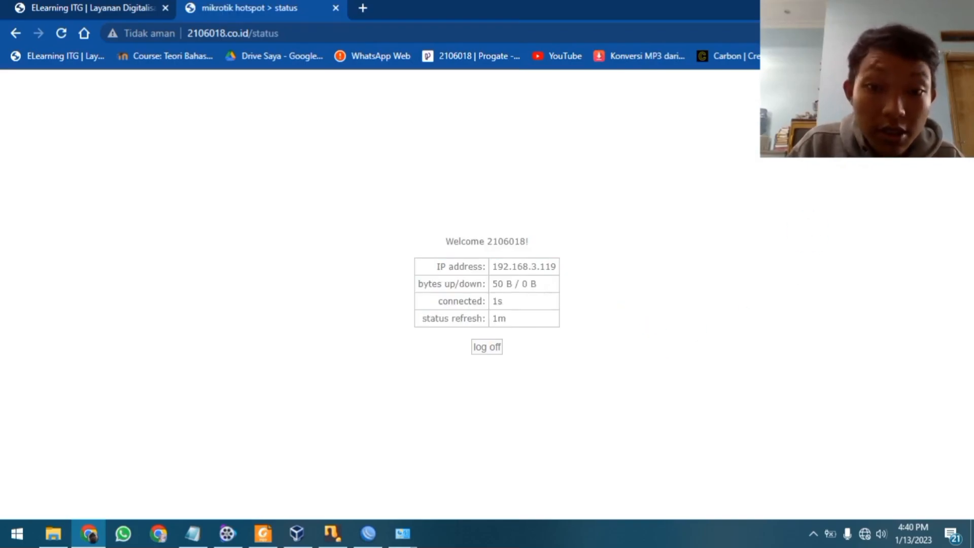
{"action": "left_click", "coordinate": [892, 8]}
{"action": "scroll", "coordinate": [626, 220], "scroll_direction": "up", "scroll_amount": 2}
{"action": "scroll", "coordinate": [629, 224], "scroll_direction": "up", "scroll_amount": 5}
{"action": "left_click_drag", "start_coordinate": [726, 308], "coordinate": [692, 395]}
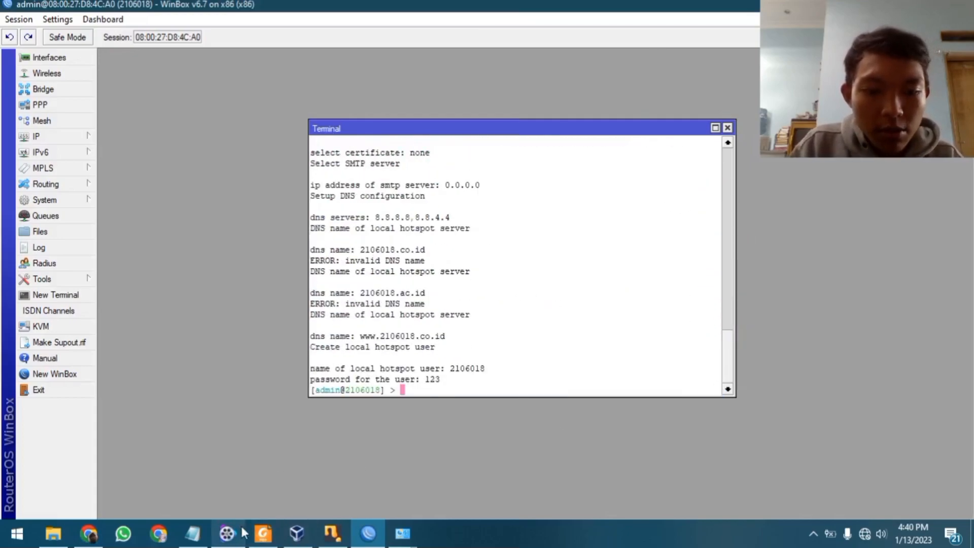
{"action": "left_click", "coordinate": [228, 533]}
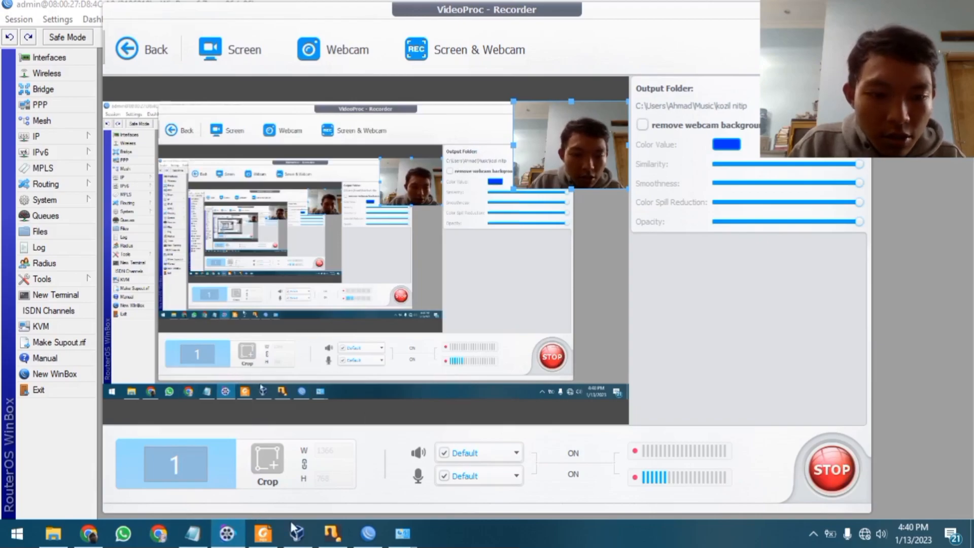
{"action": "left_click", "coordinate": [263, 533]}
{"action": "scroll", "coordinate": [359, 206], "scroll_direction": "down", "scroll_amount": 3}
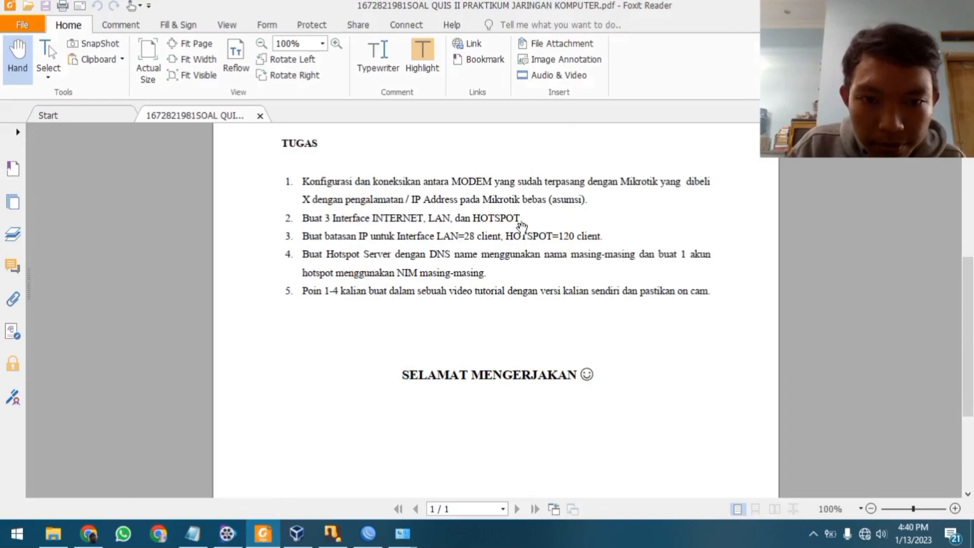
{"action": "scroll", "coordinate": [404, 231], "scroll_direction": "down", "scroll_amount": 2}
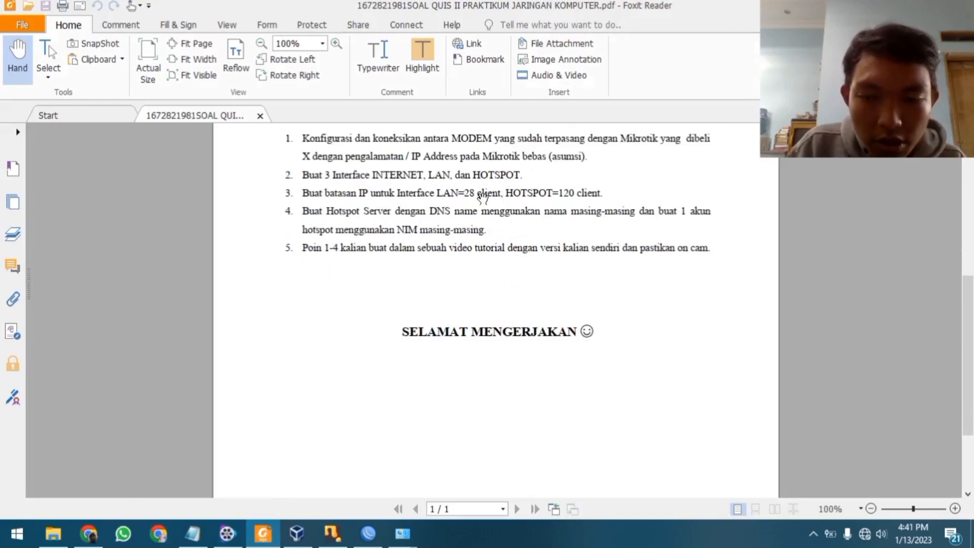
{"action": "scroll", "coordinate": [533, 183], "scroll_direction": "up", "scroll_amount": 2}
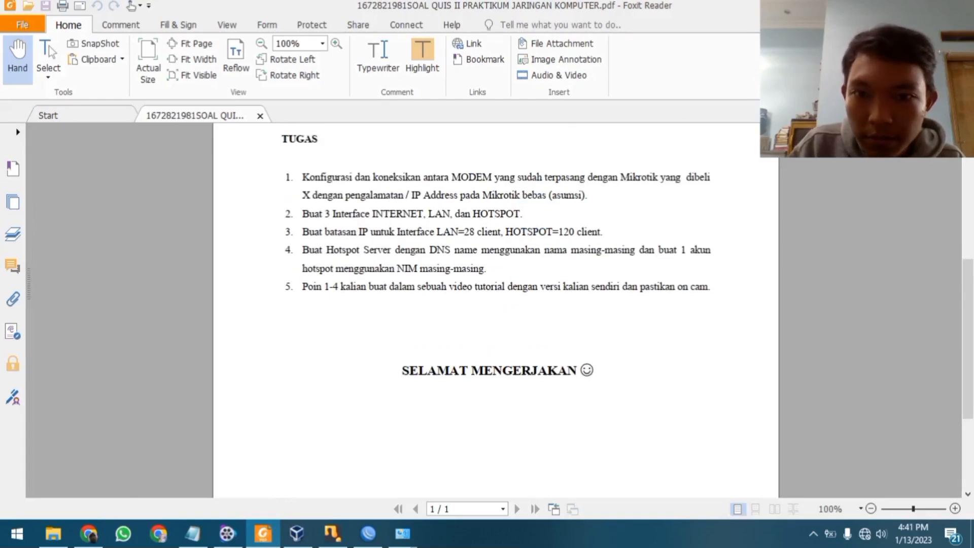